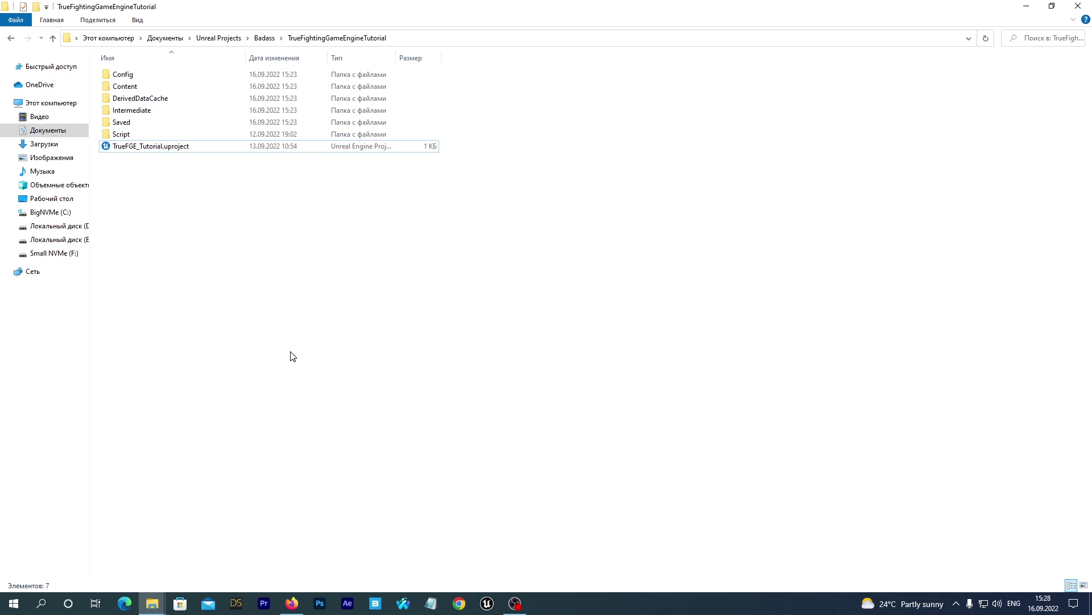
Step: Launch TrueFGE_Tutorial.uproject from File Explorer into Unreal Editor
double_click(153, 146)
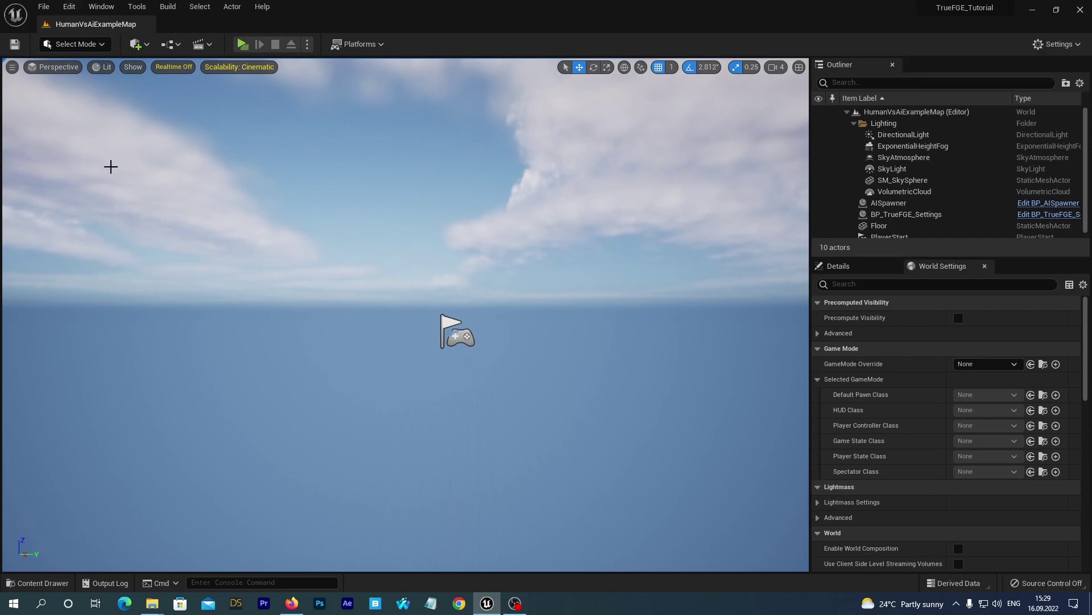
Step: Enable the Quixel Bridge plugin from Edit > Plugins and restart the editor
left_click(66, 10)
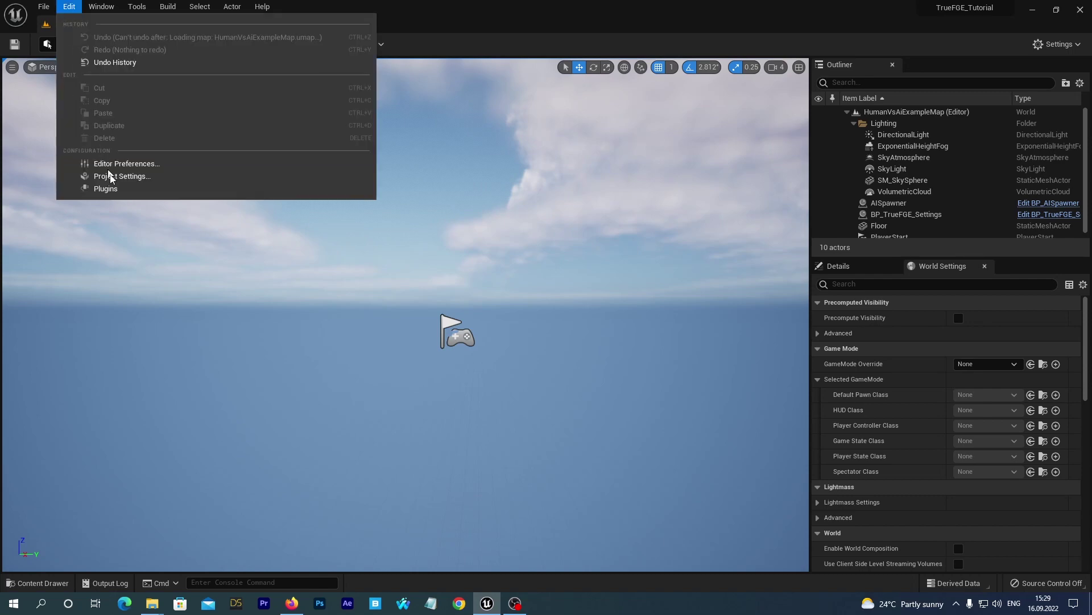
left_click(102, 187)
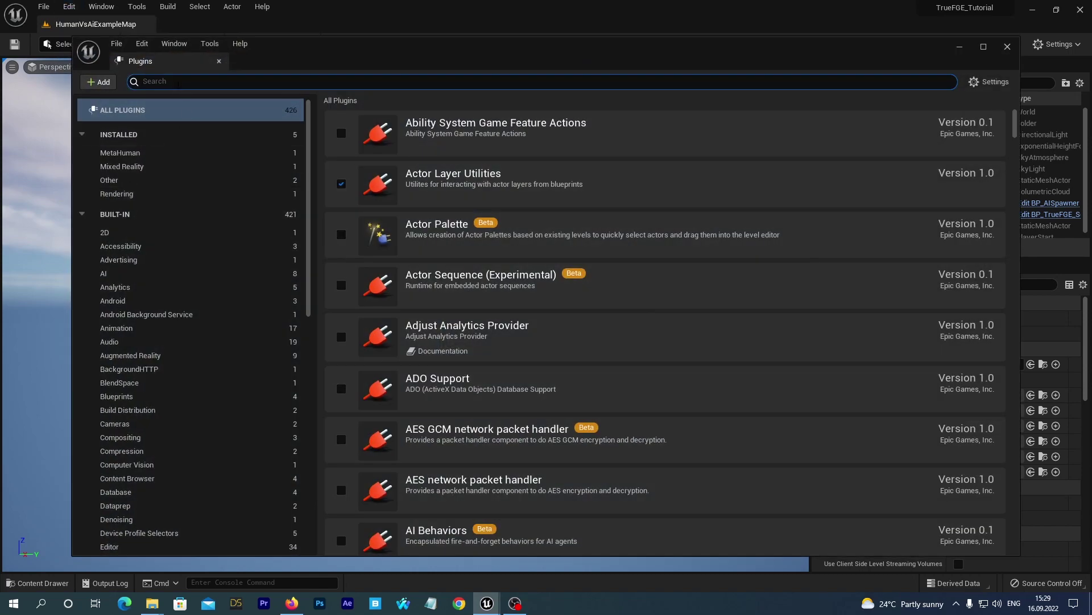
type("g")
type("xel")
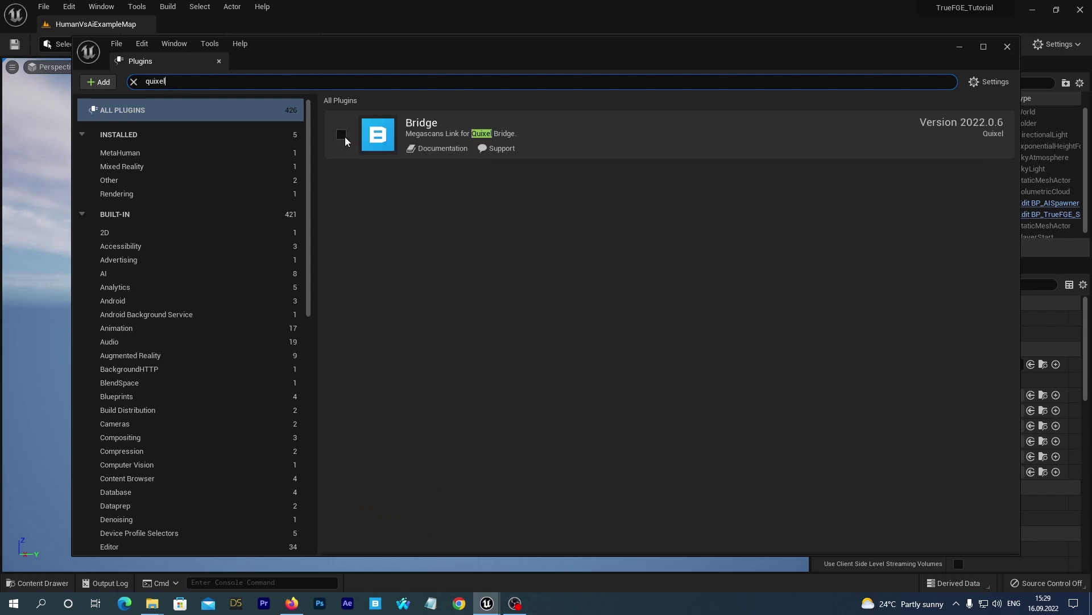
left_click(339, 136)
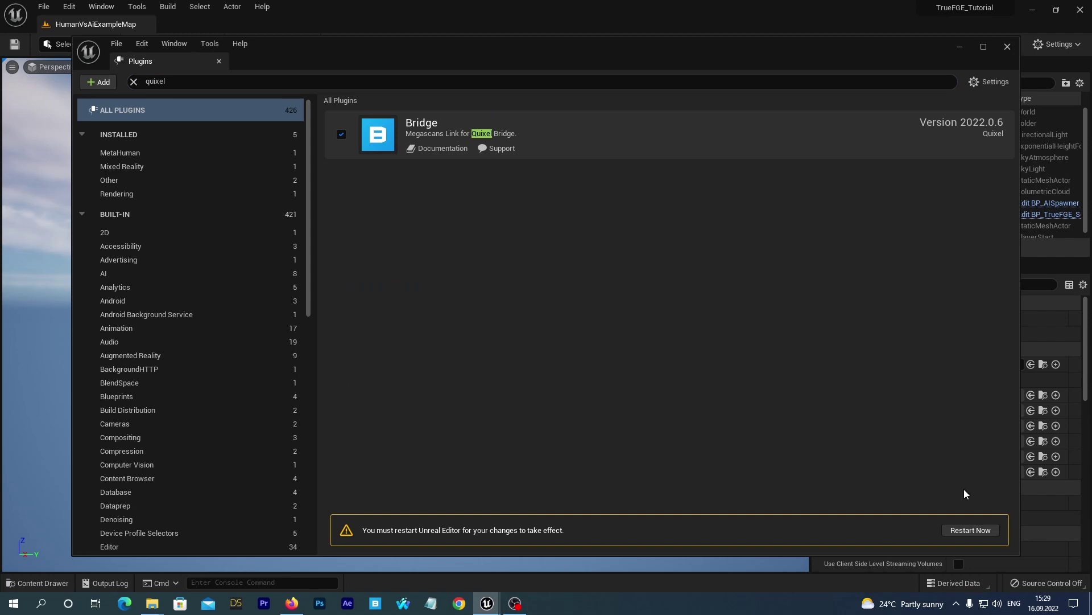
left_click(955, 528)
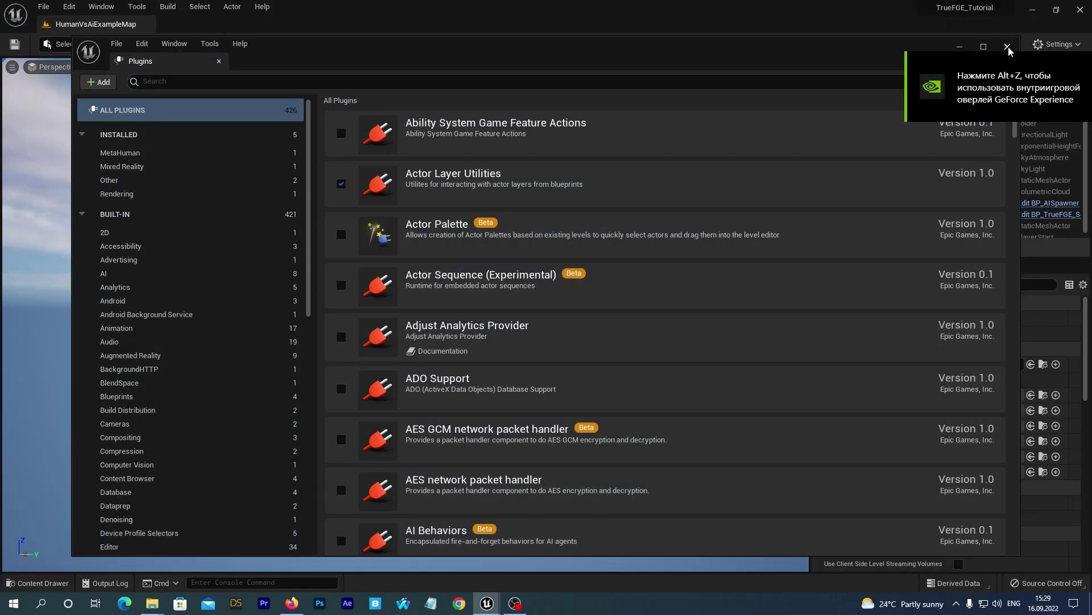
left_click(1007, 46)
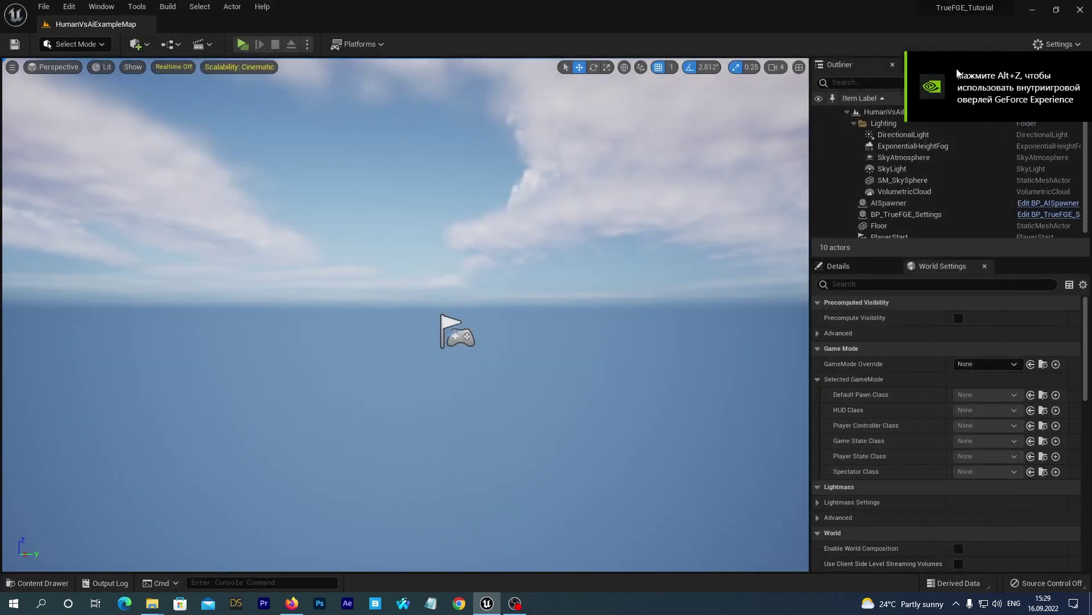
Step: Launch Quixel Bridge through Add Quixel Content in the Content Drawer
left_click(28, 583)
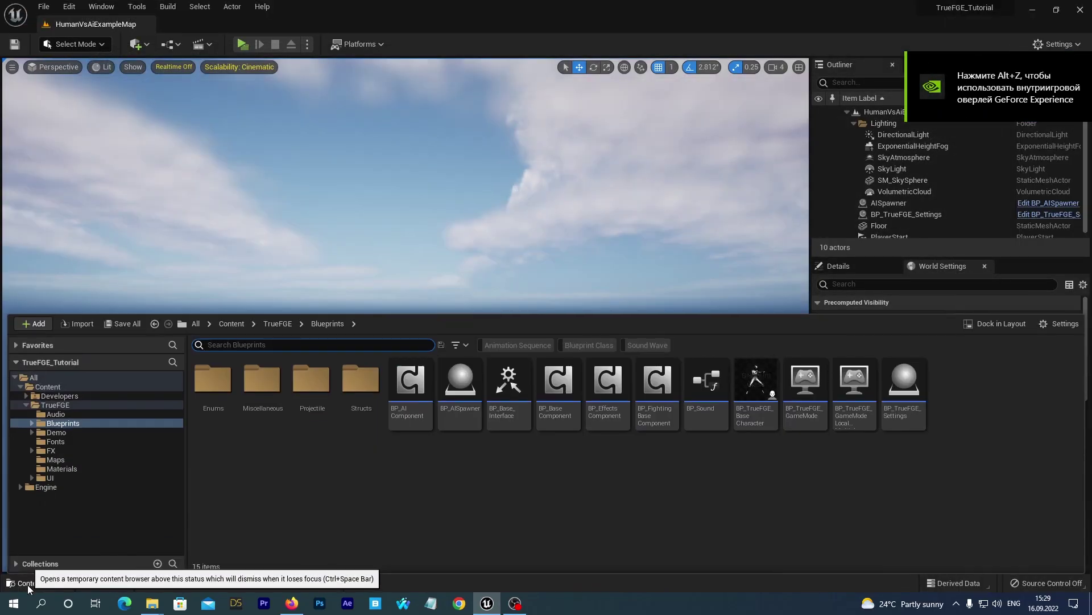
right_click(257, 466)
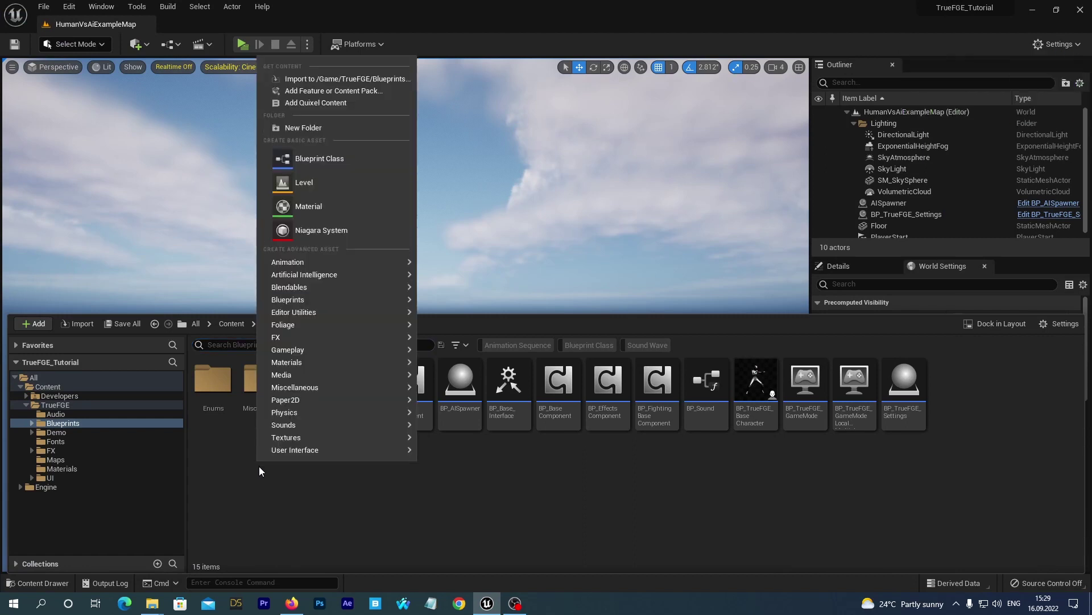
left_click(313, 103)
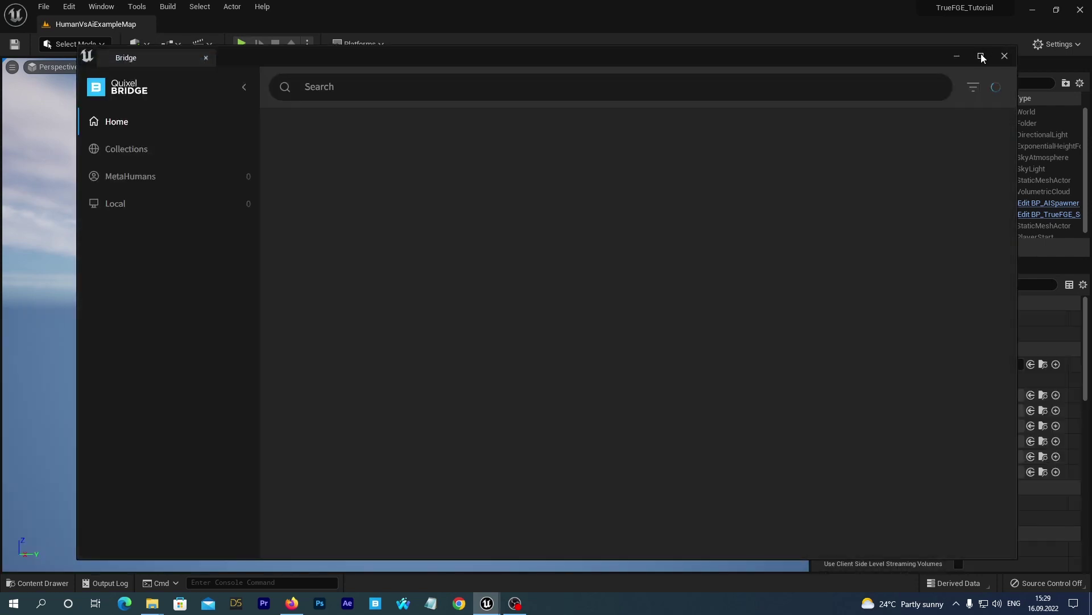
Step: Add Amelia3 from Local > MetaHumans to the project at Highest Quality
left_click(982, 56)
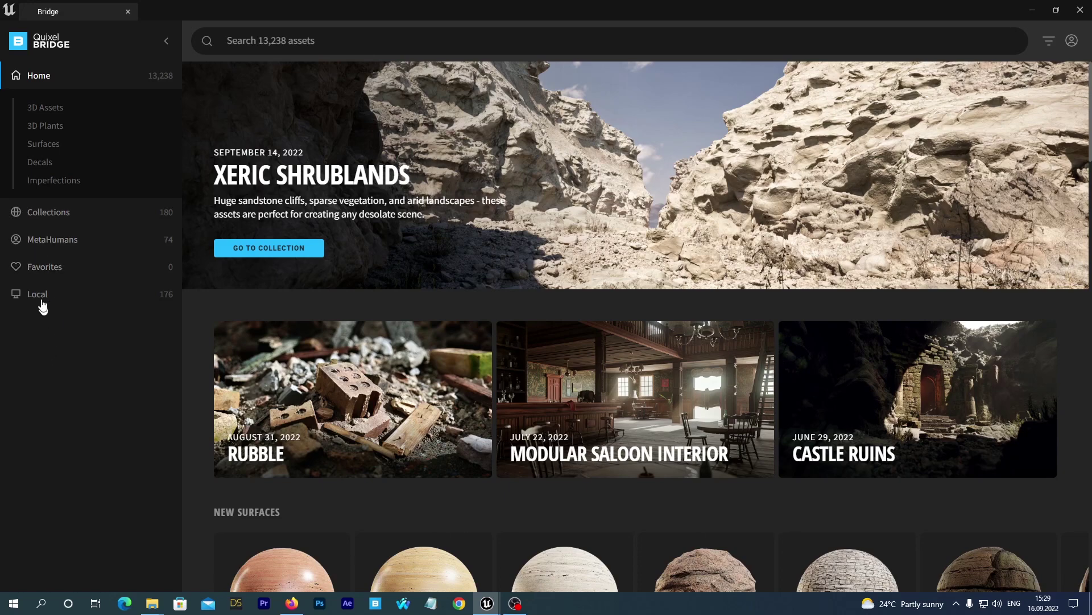
left_click(38, 296)
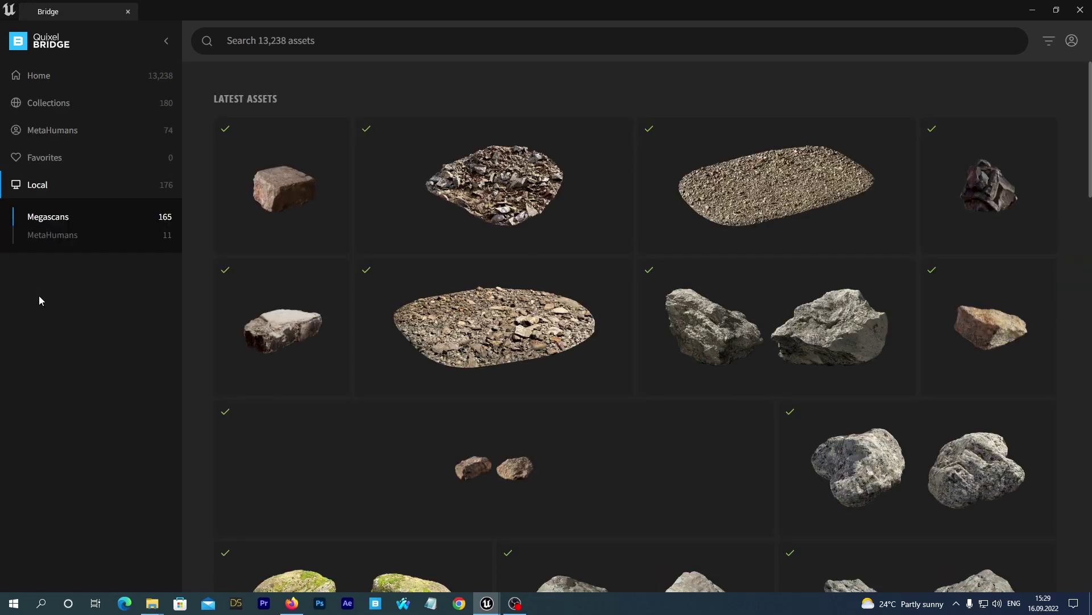
left_click(65, 235)
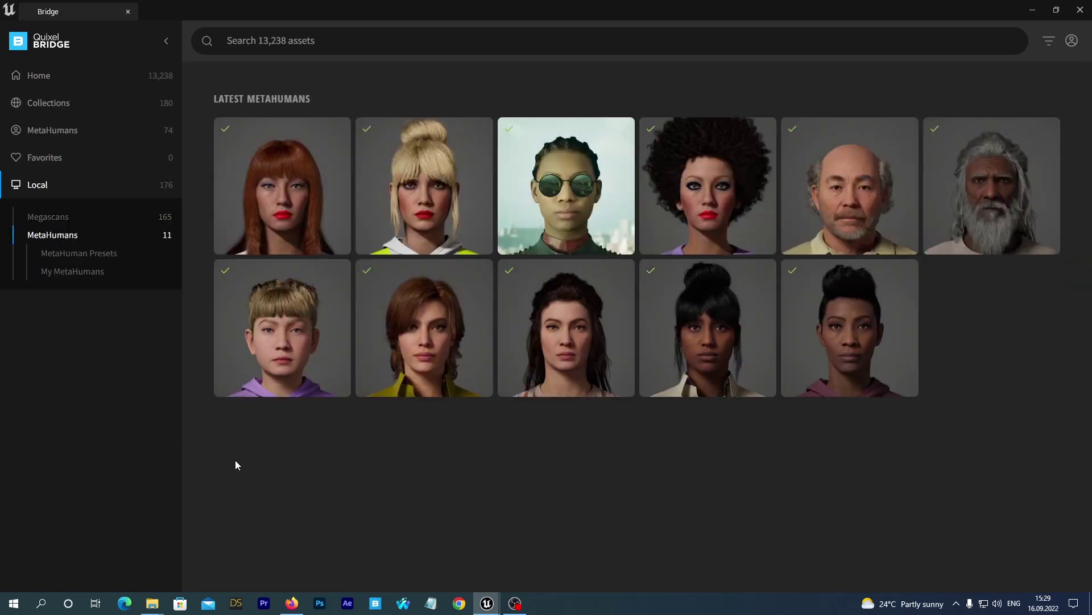
mouse_move(282, 186)
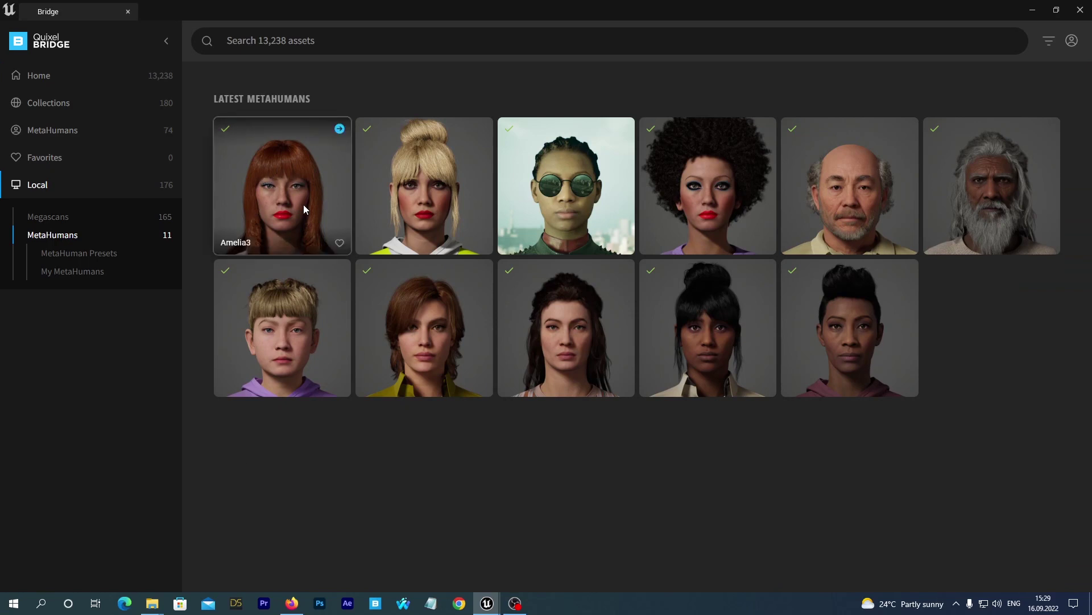
left_click(303, 204)
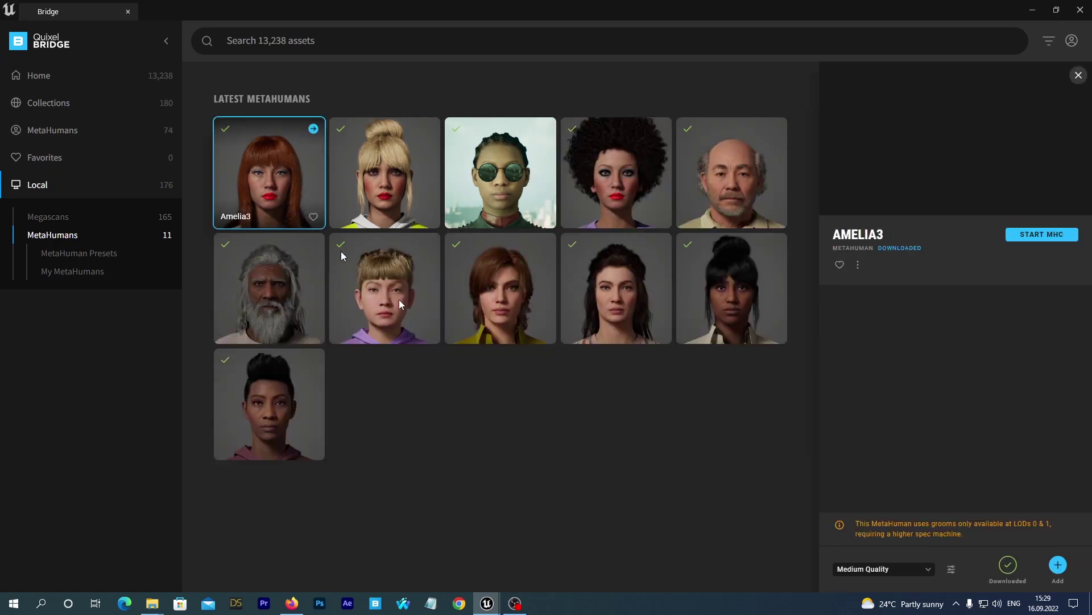
left_click(927, 569)
left_click(879, 545)
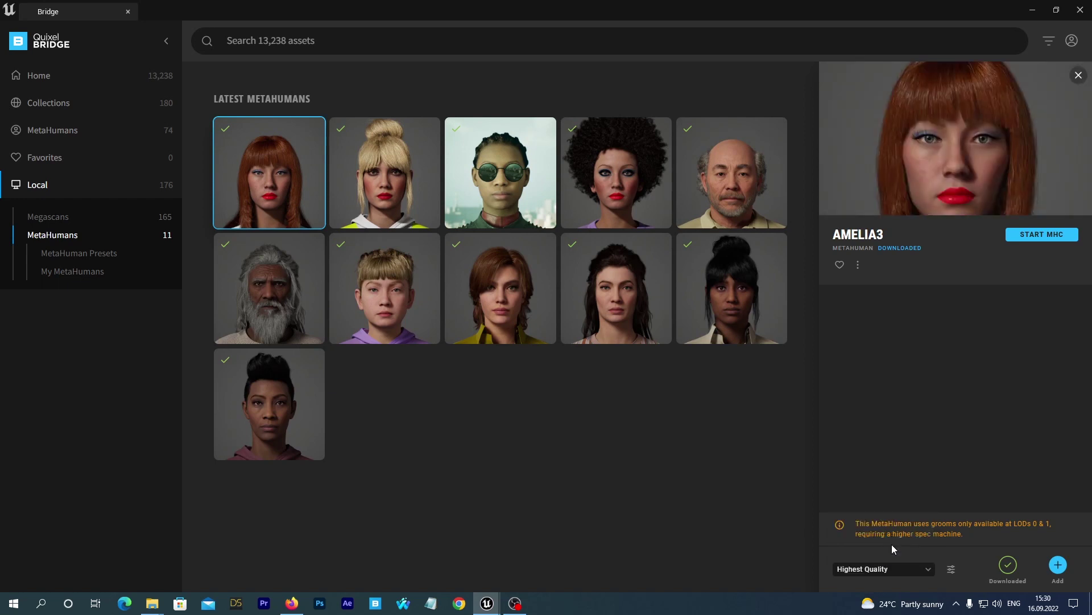
left_click(1058, 566)
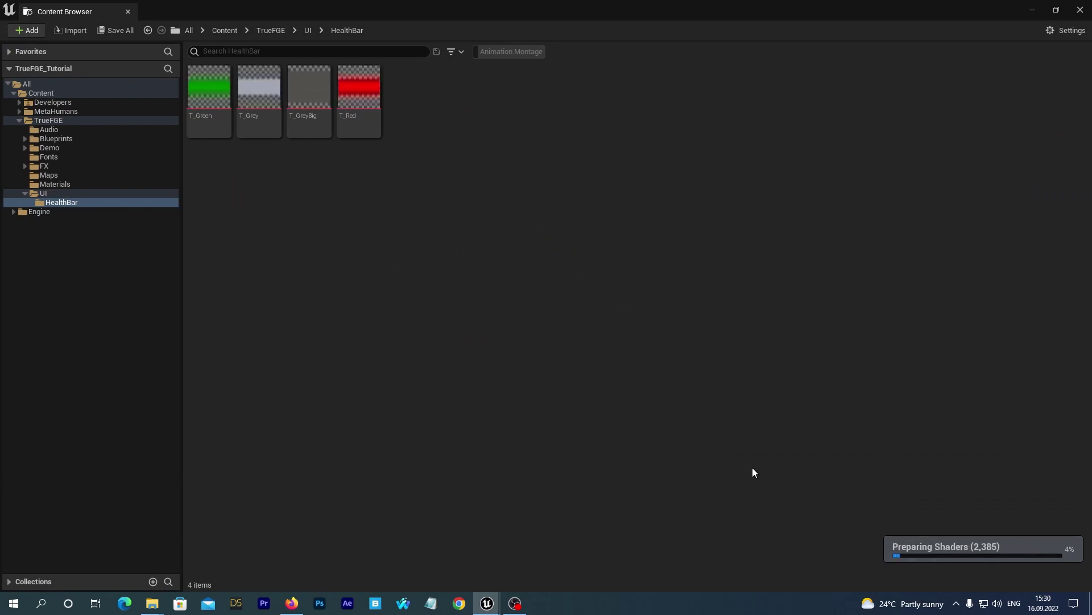
mouse_move(487, 604)
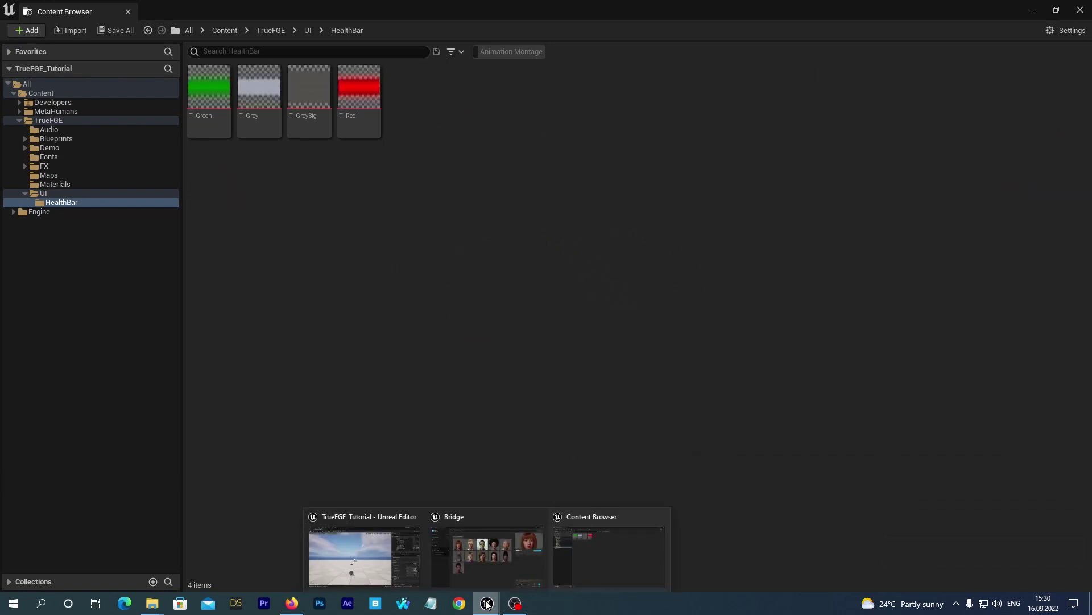
Step: Close Bridge, enable the missing Live Link, ARKit and Groom plugins, and restart
left_click(498, 571)
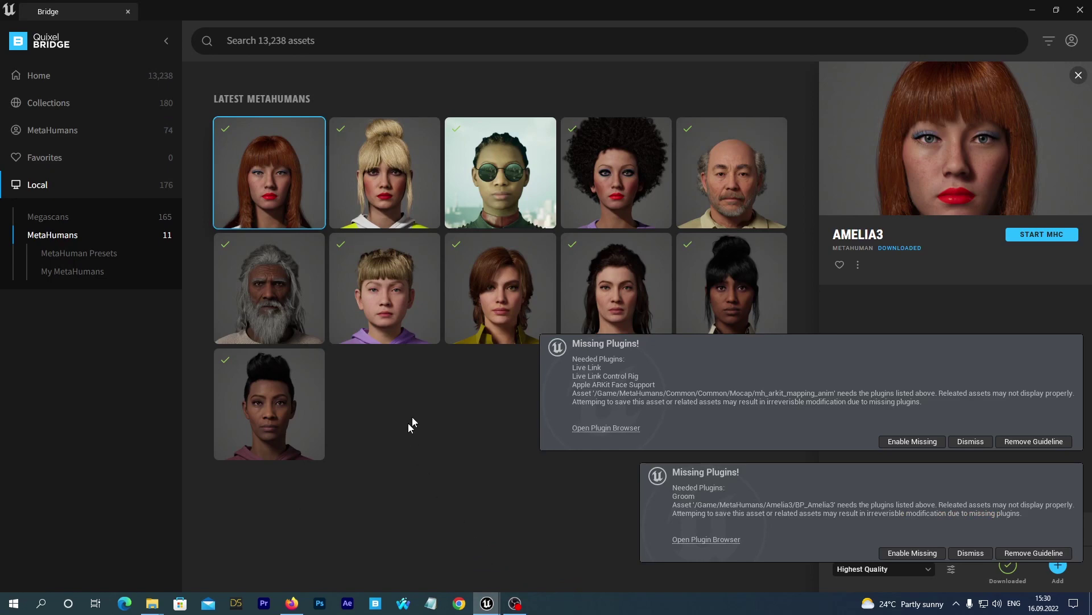
left_click(1081, 10)
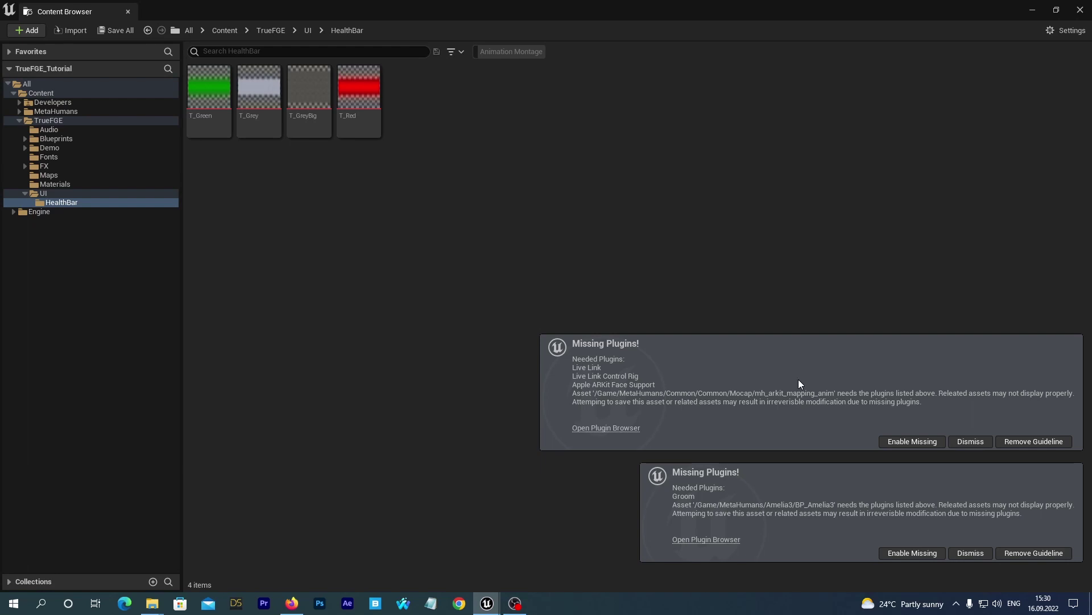
left_click(897, 442)
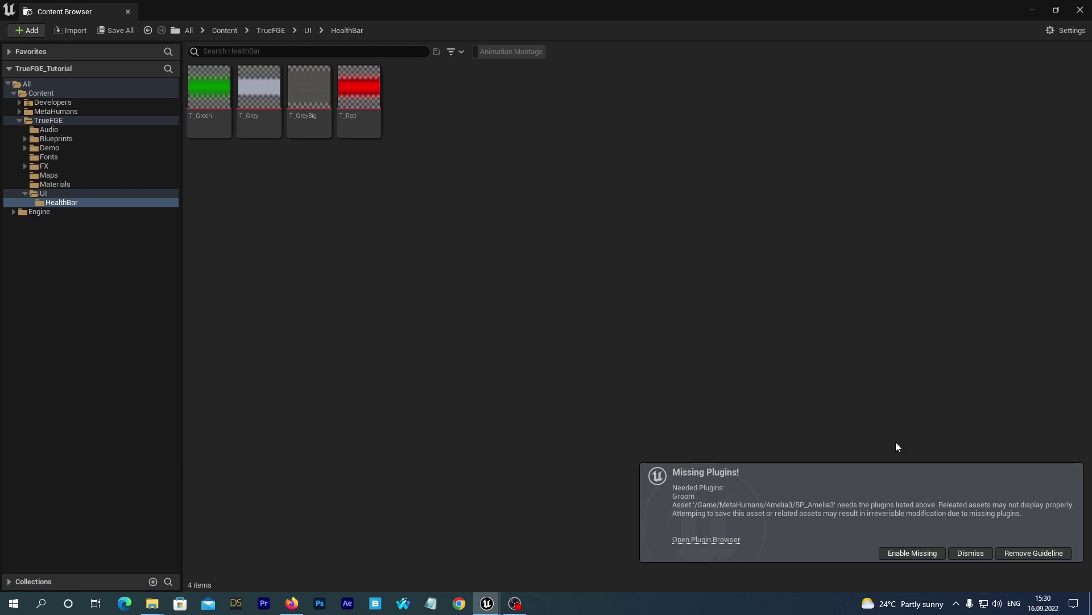
left_click(907, 553)
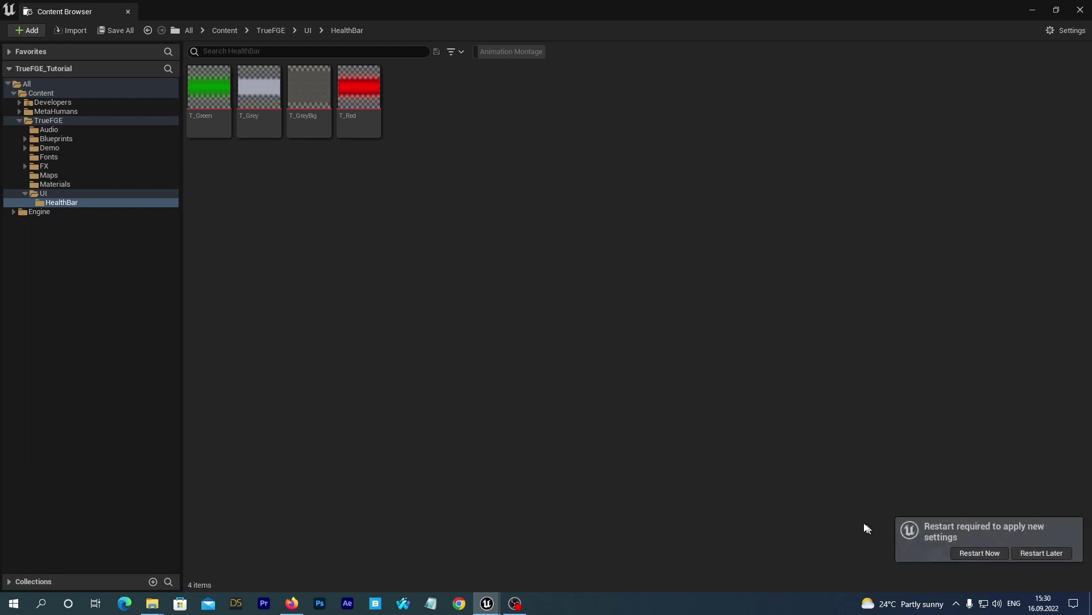
left_click(974, 553)
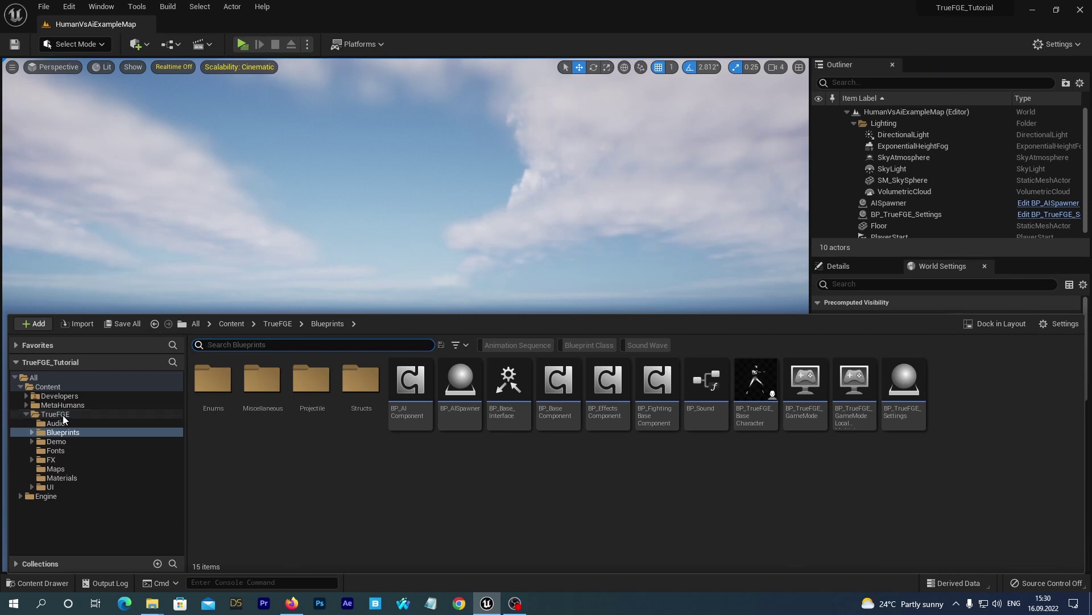
Step: Create a Metahuman folder inside TrueFGE/Demo/Characters
left_click(62, 441)
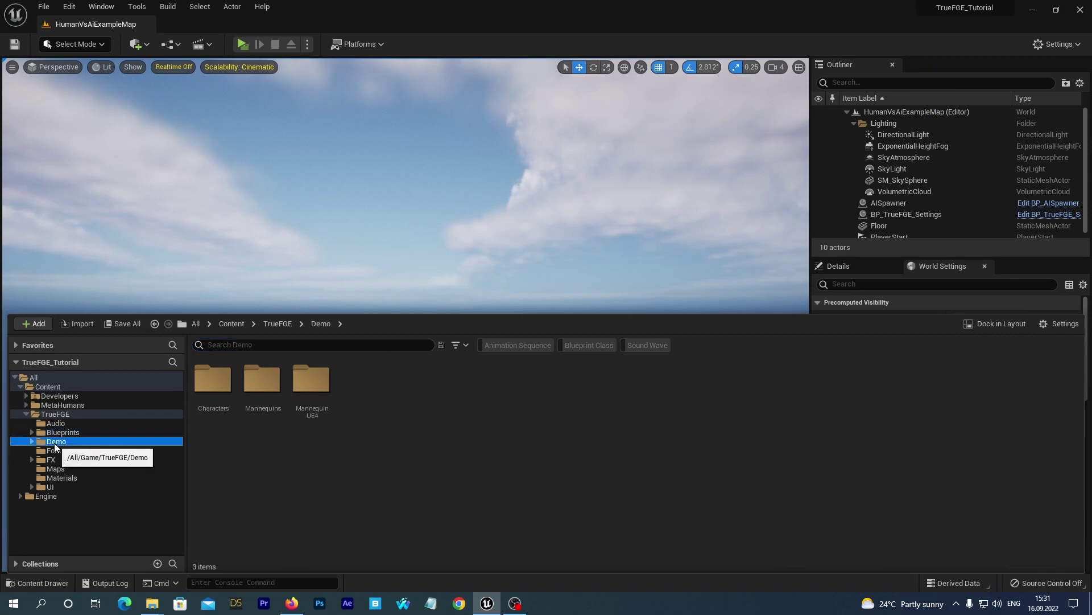
left_click(54, 452)
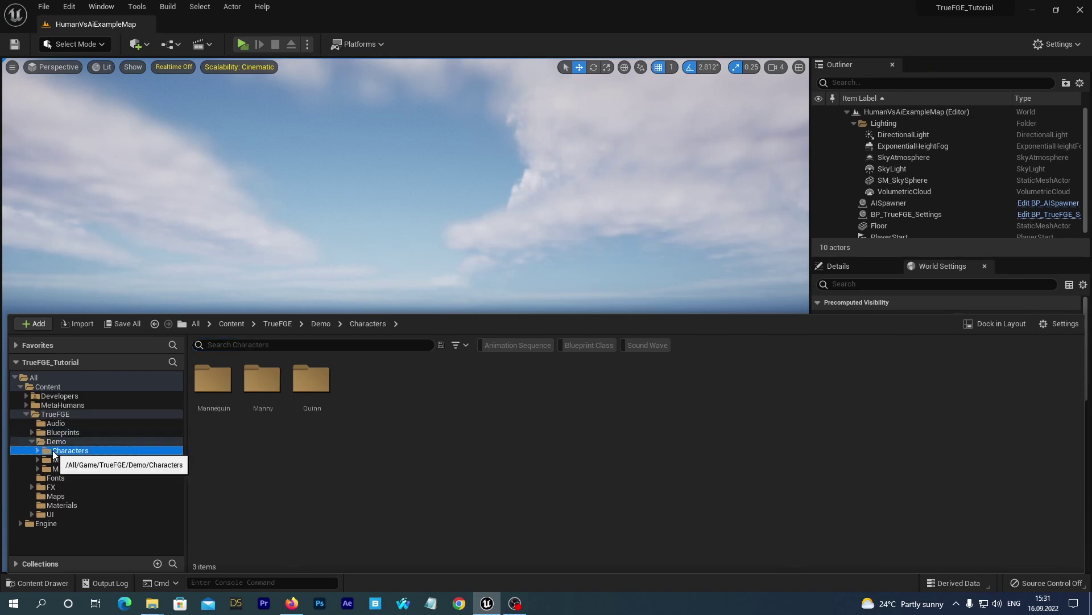
left_click(39, 451)
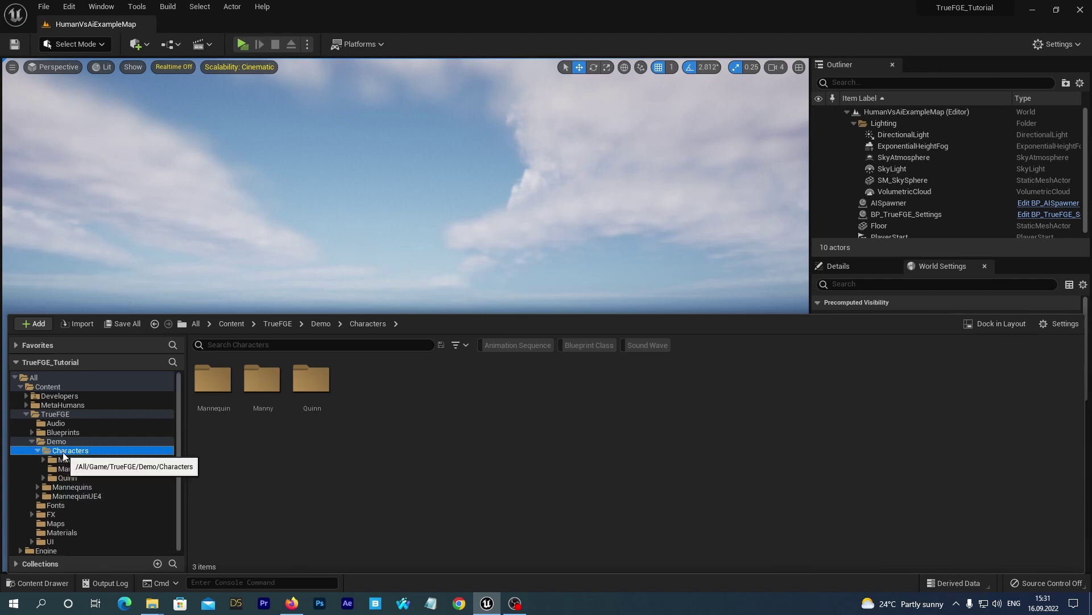
right_click(64, 457)
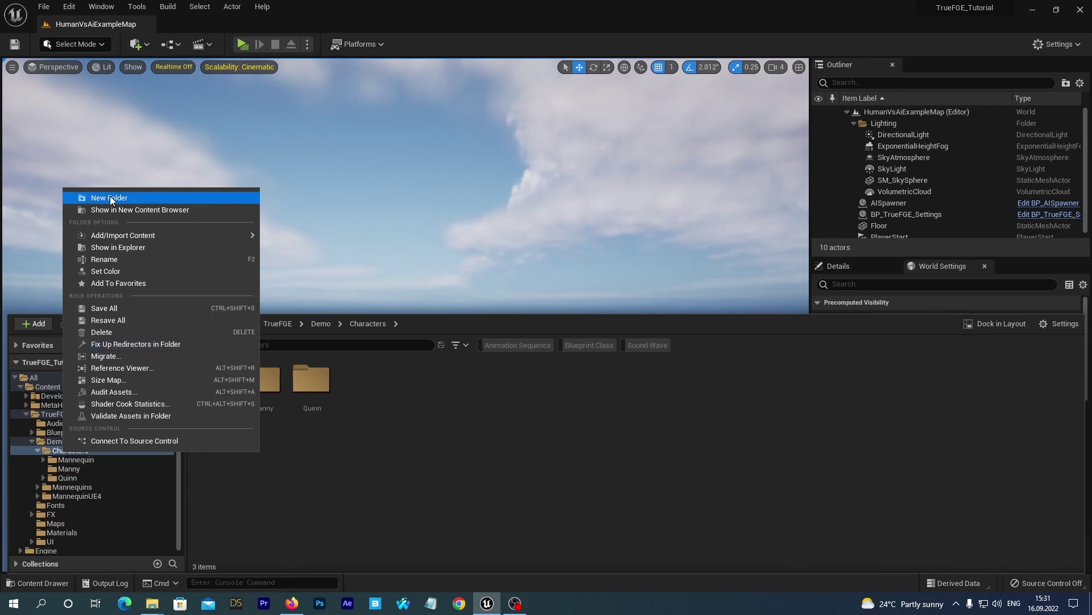
left_click(109, 197)
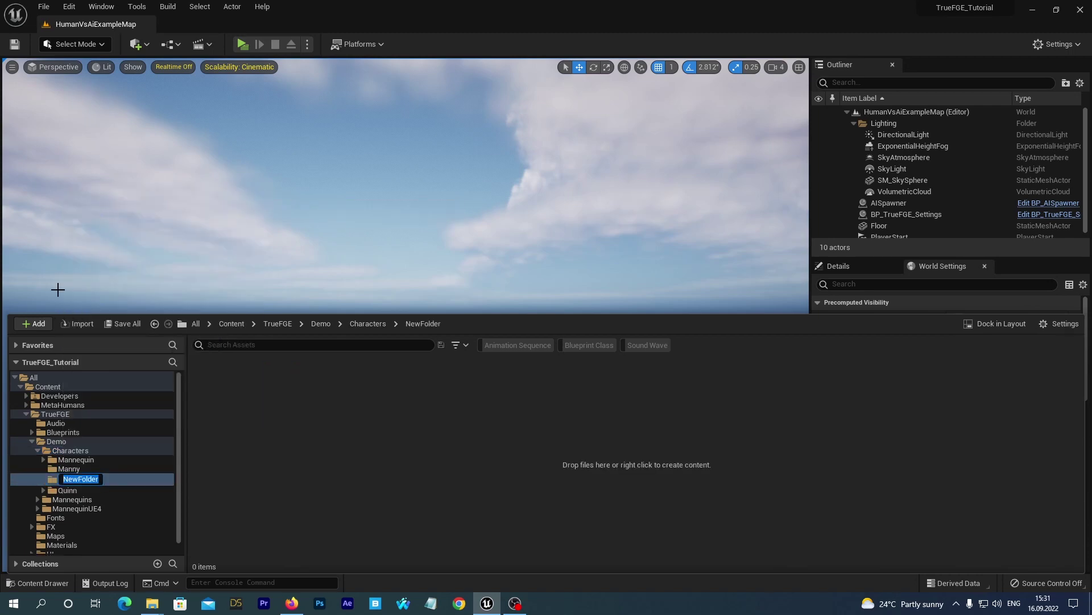
type("Metahuman")
left_click(110, 432)
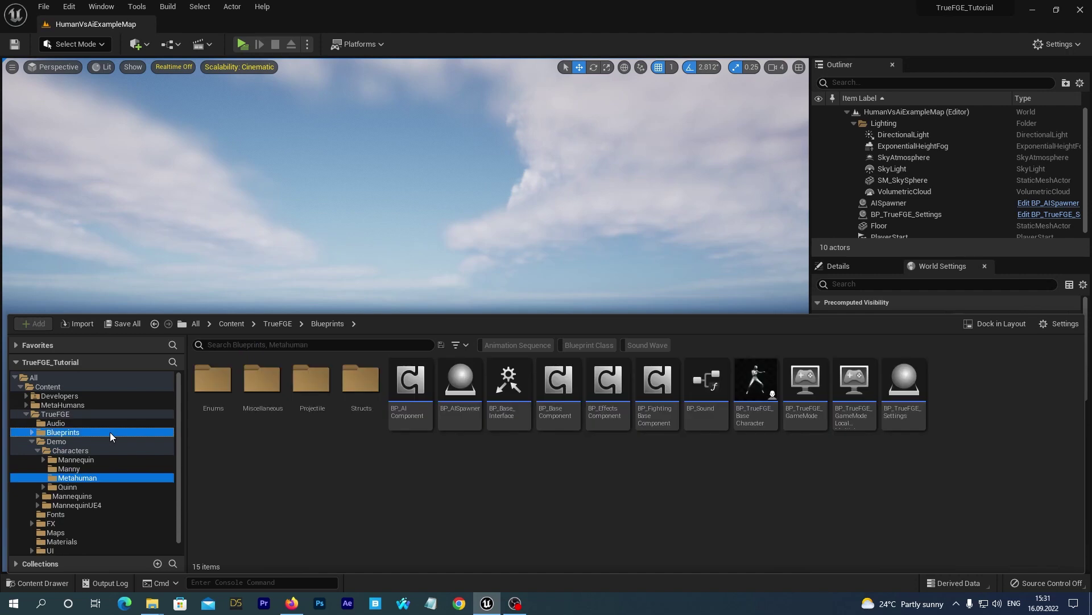
Step: Copy BP_Amelia3 from MetaHumans/Amelia3 into the new Metahuman folder
left_click(62, 405)
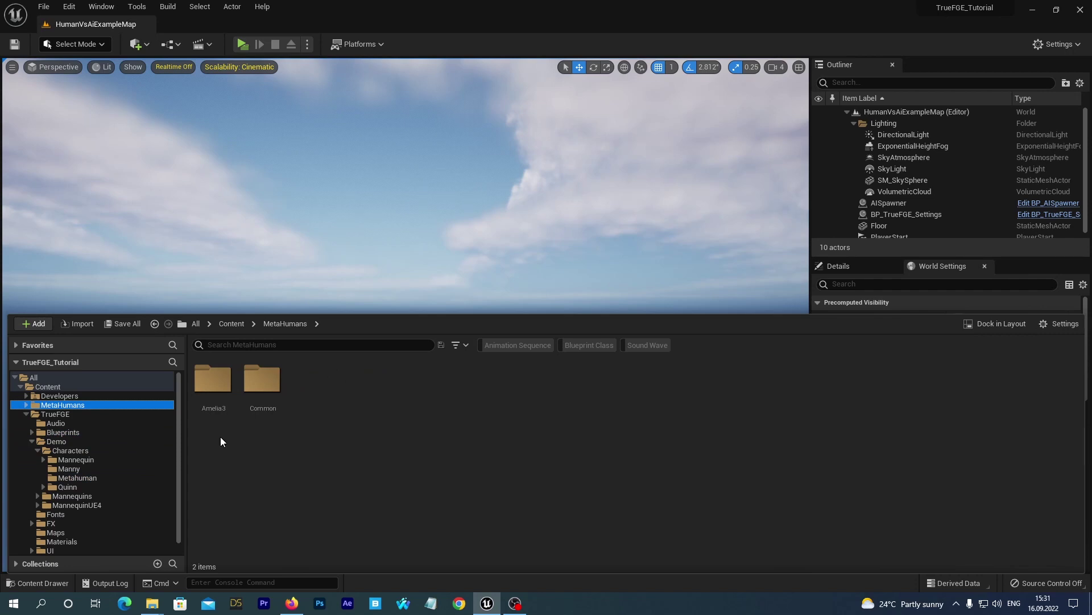
double_click(216, 383)
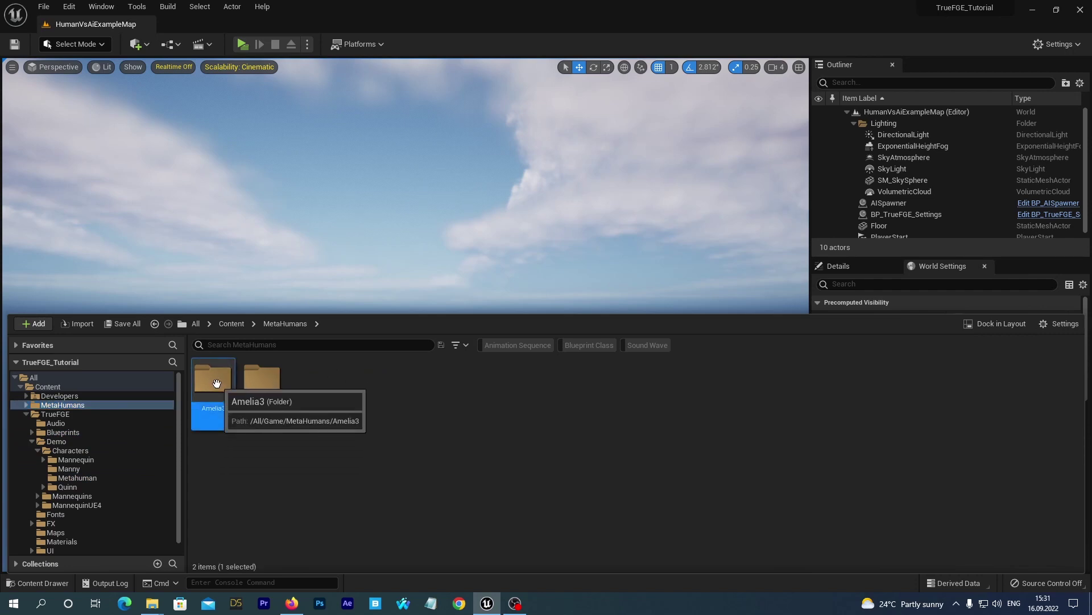
left_click(510, 388)
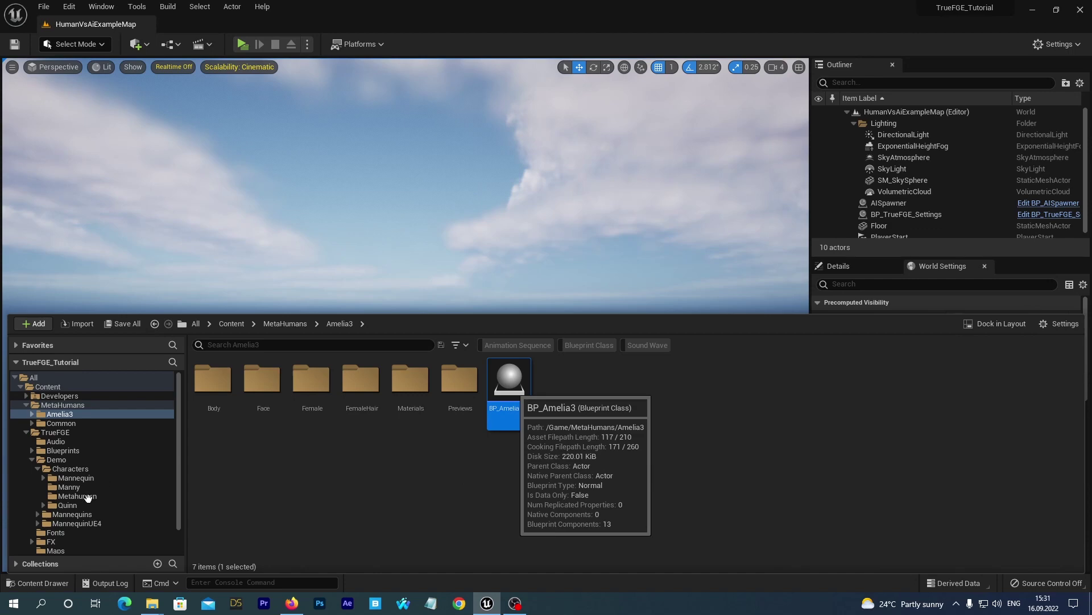
left_click_drag(86, 499, 85, 497)
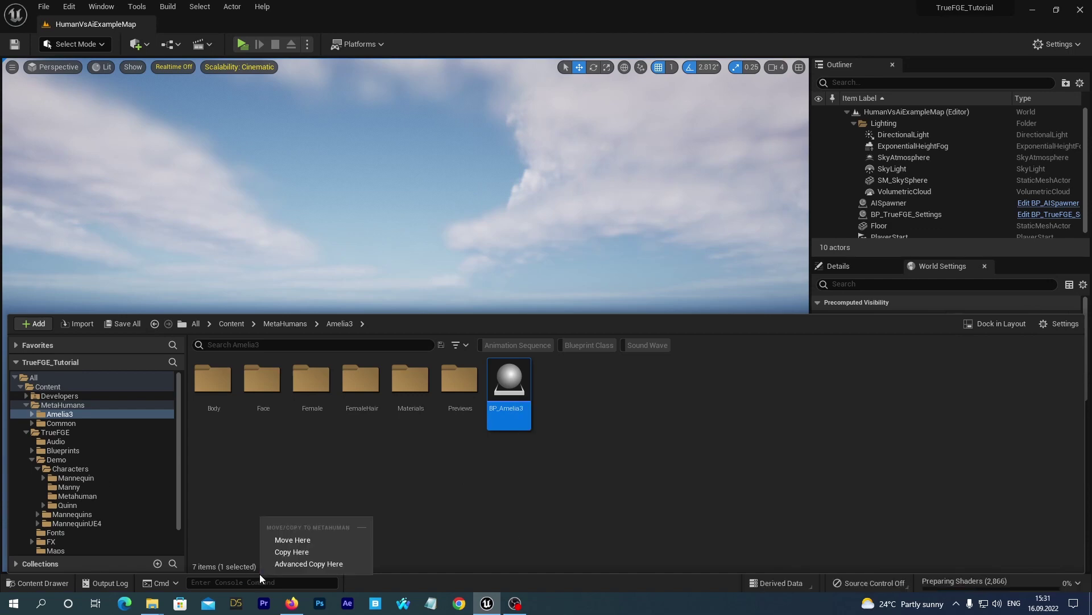
left_click(286, 551)
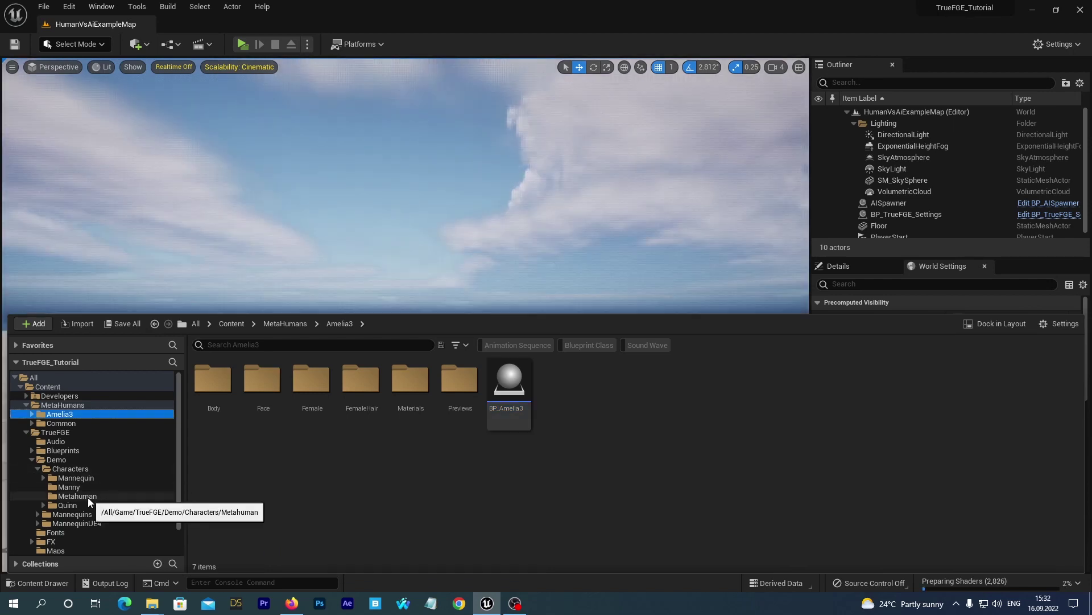
Step: Rename the copied BP_Amelia3 in the Metahuman folder to TrueFGE_Amelia3
left_click(88, 497)
left_click(218, 397)
right_click(215, 382)
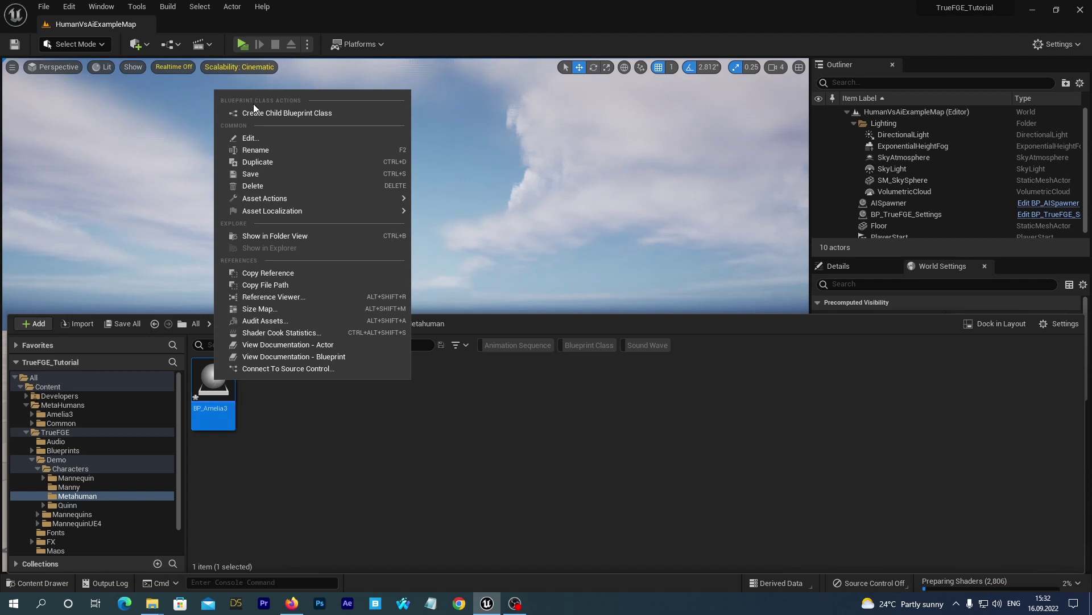
left_click(261, 154)
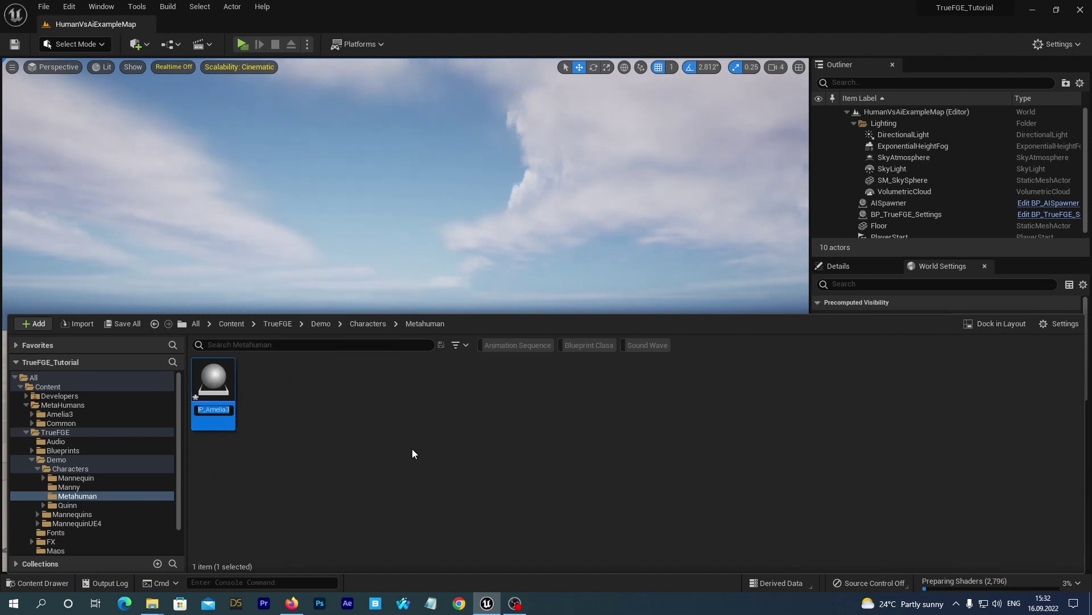
type("TrueFGE")
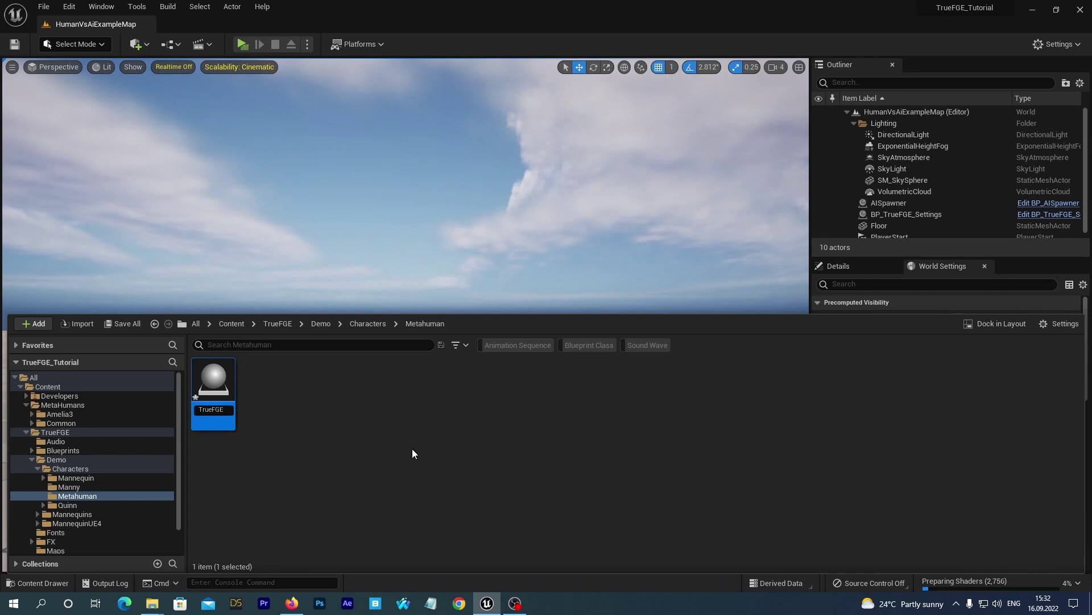
type("_Ameli")
type("3")
key("Return")
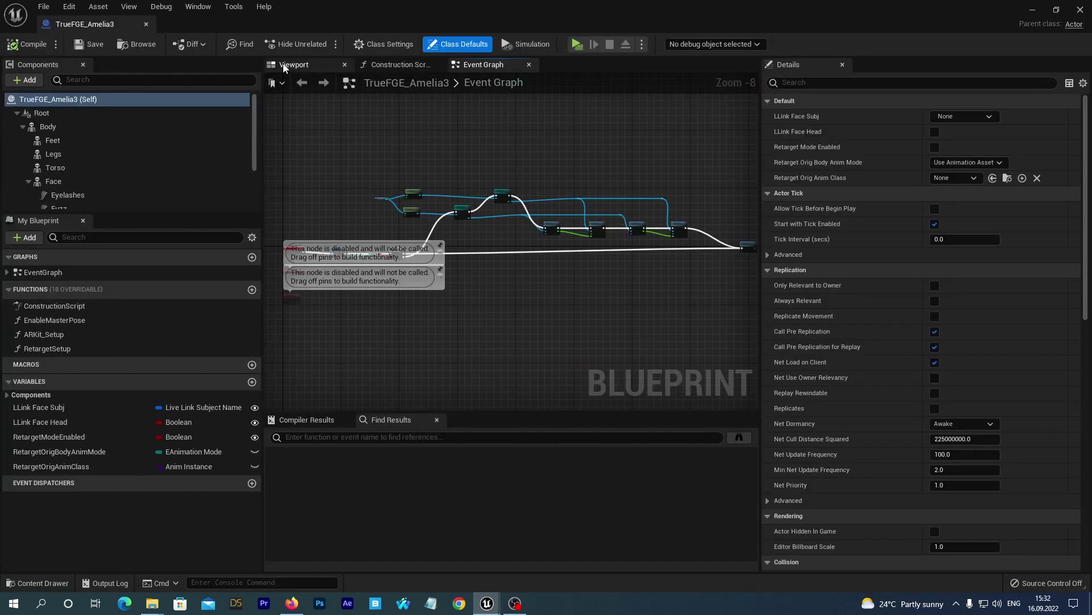
Step: Orbit the Viewport preview to inspect the textured Amelia character
left_click(284, 64)
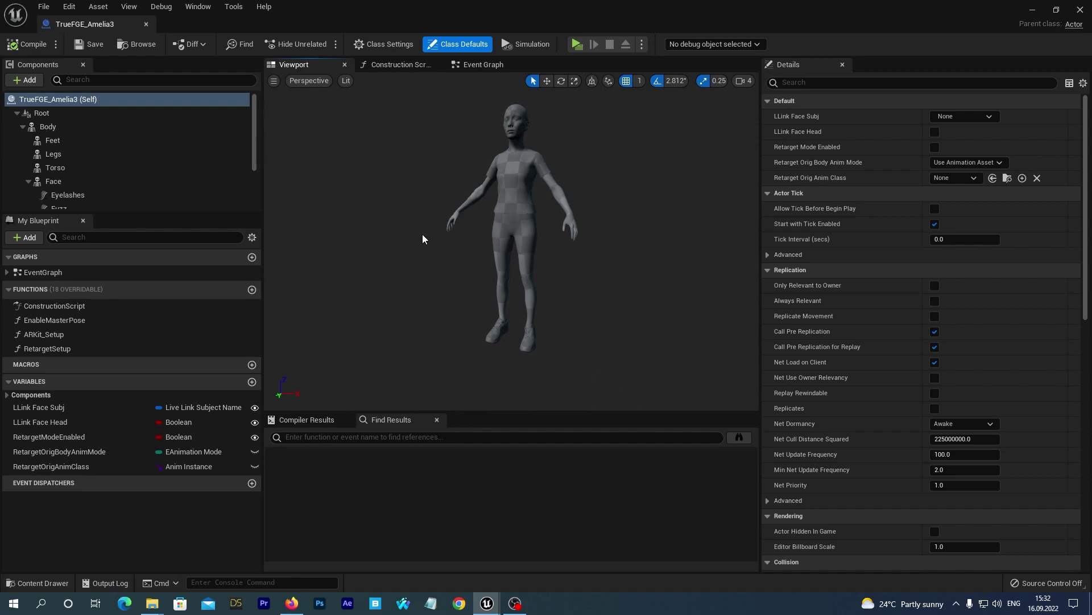
left_click_drag(395, 237, 375, 222)
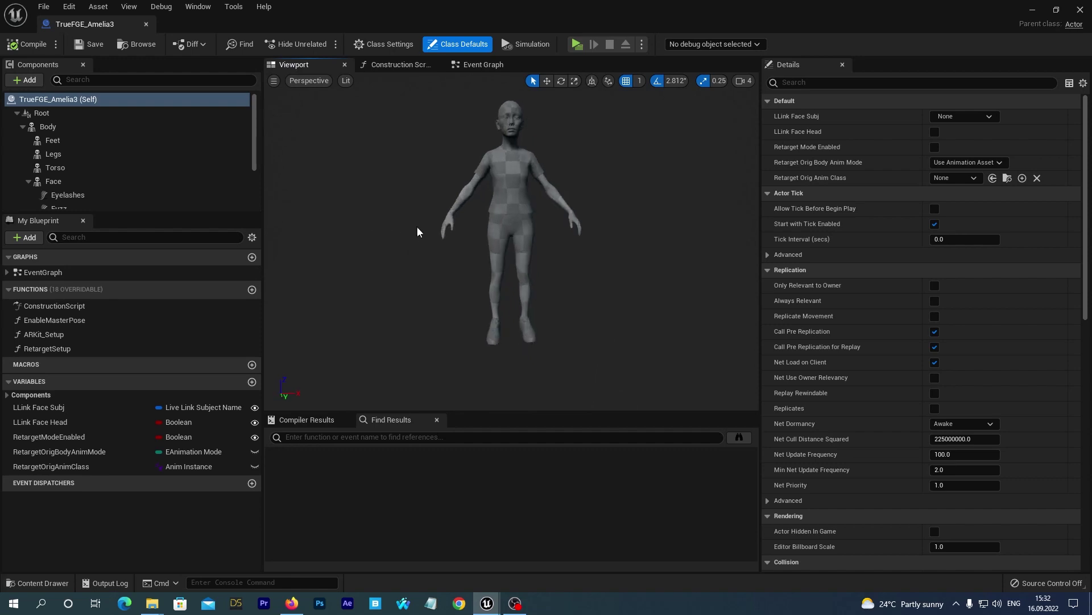
left_click_drag(420, 231, 420, 232)
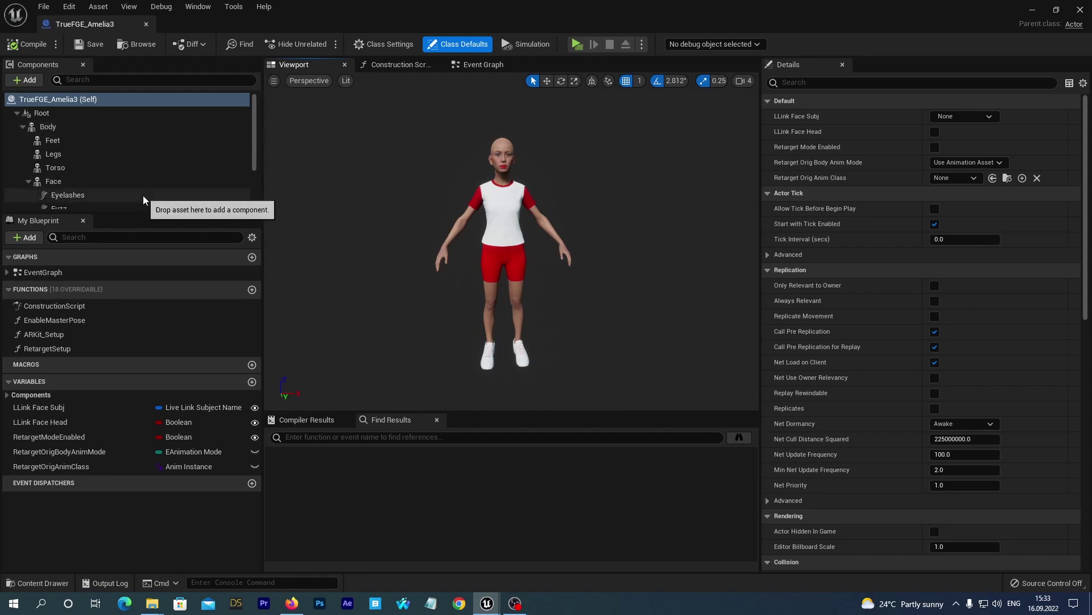
Step: Turn on Include Component Location Into Bounds for the Body component
left_click(61, 127)
left_click(782, 82)
type("bo")
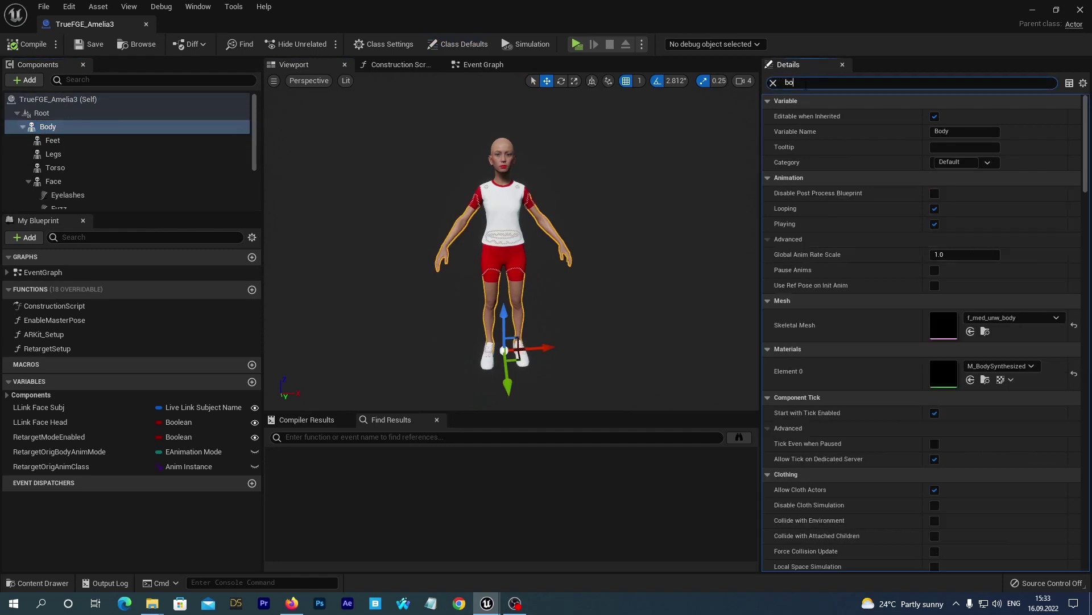
type("unds")
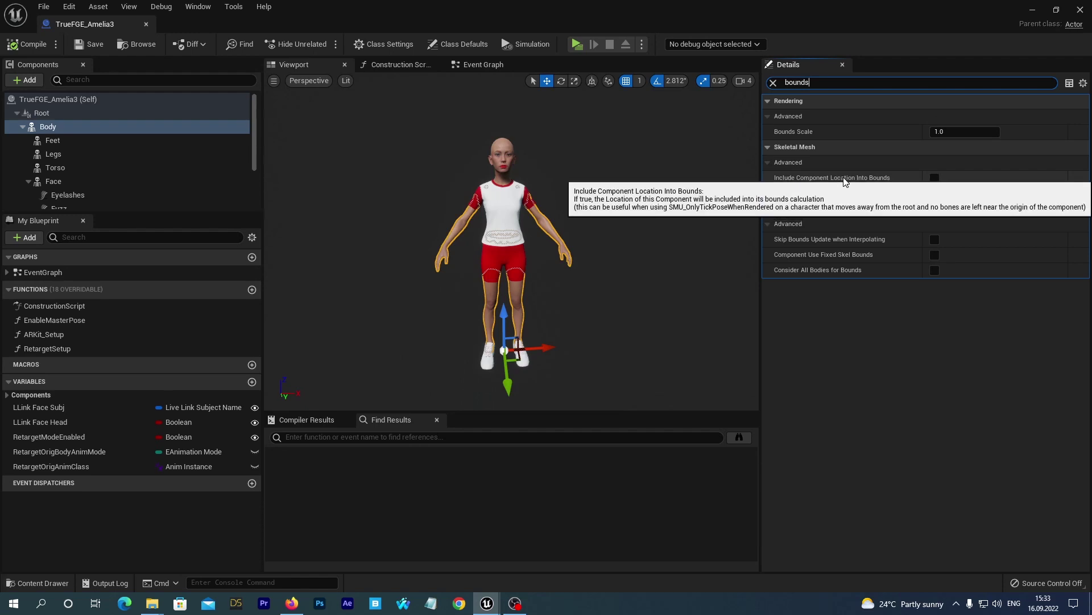
left_click(933, 178)
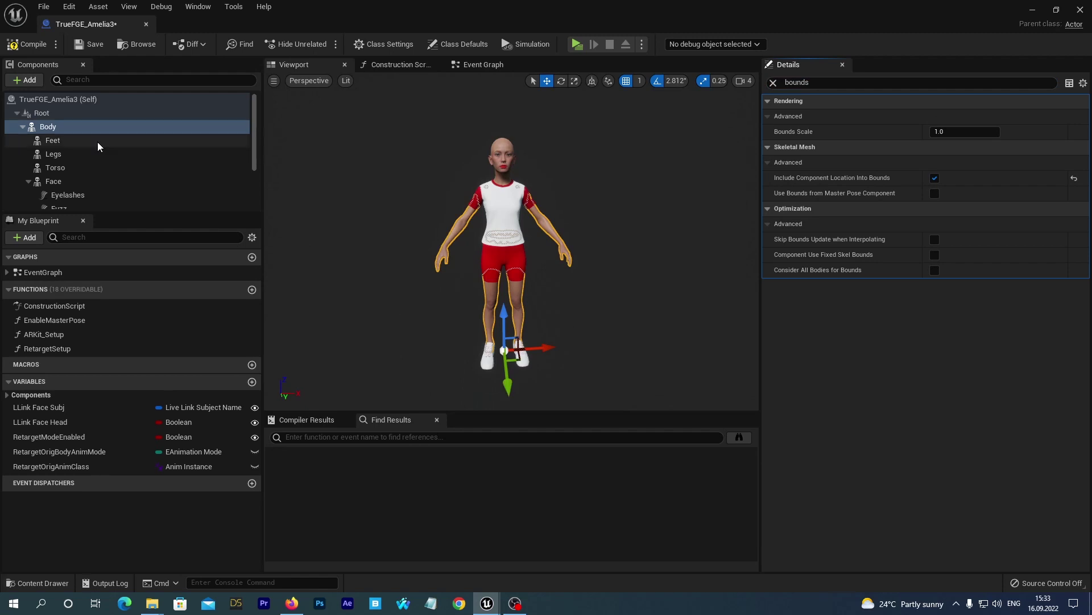
Step: Turn on the same bounds option for Feet, Legs, Torso and Face together
left_click(29, 183)
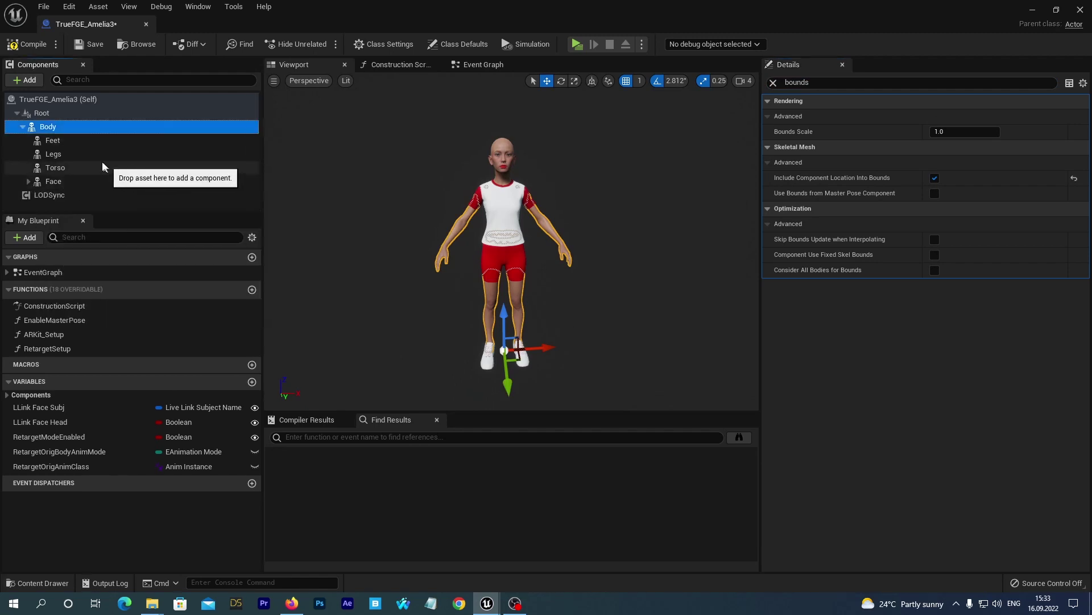
left_click(59, 140)
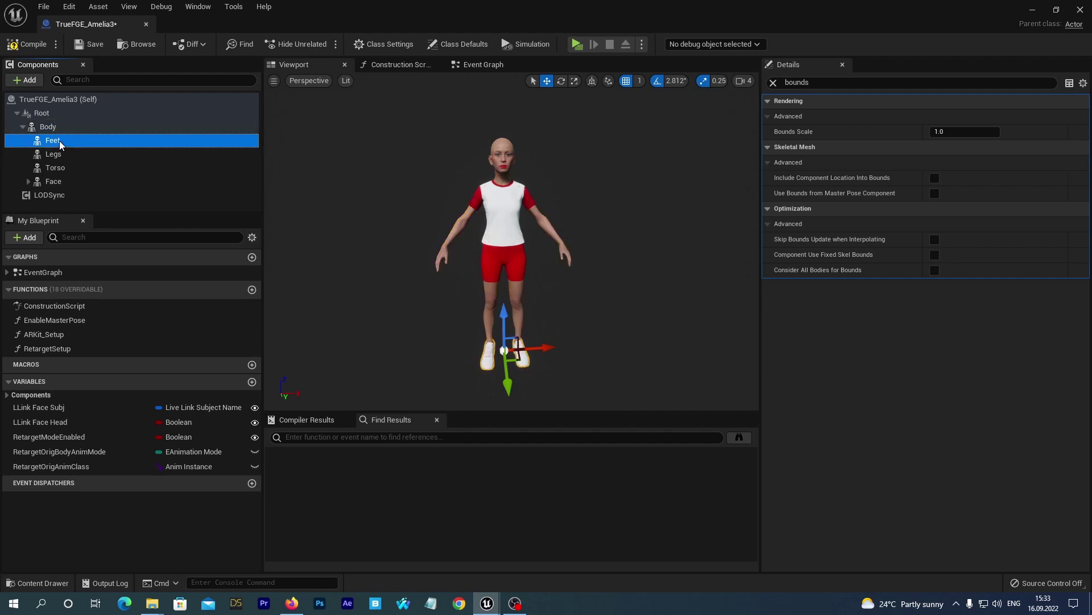
left_click(59, 152, "shift")
left_click(60, 168, "shift")
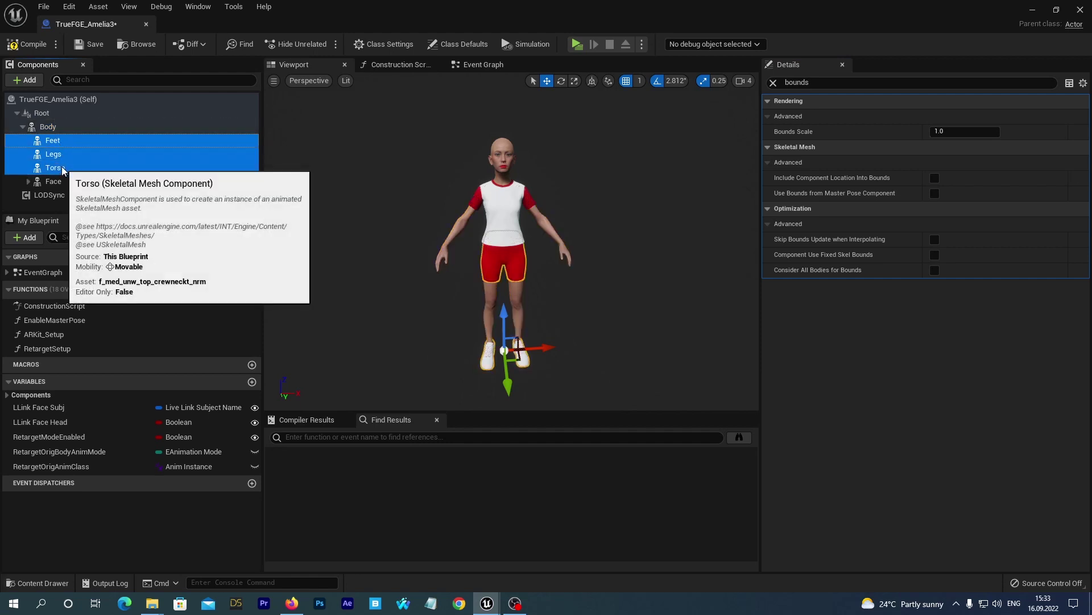
left_click(56, 181, "shift")
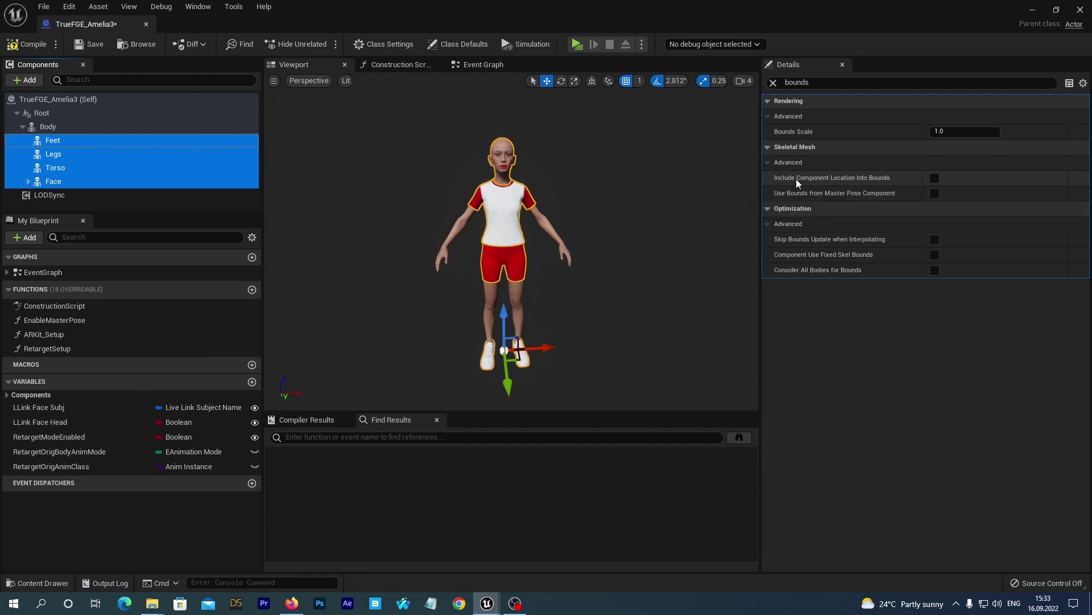
left_click(935, 179)
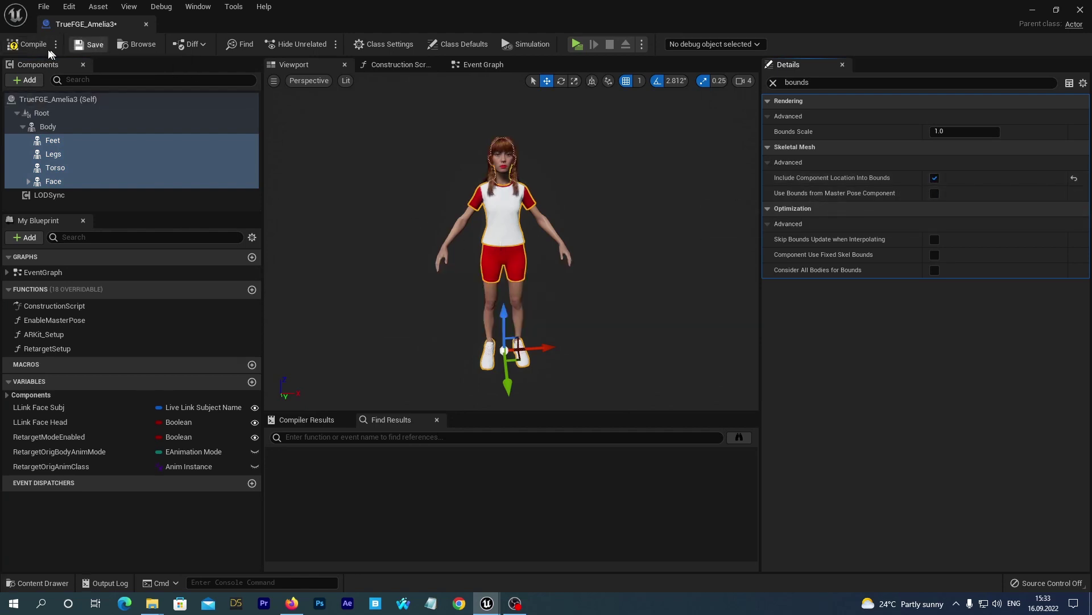
Step: Compile, then set the parent class to BP_TrueFGE_BaseCharacter in Class Settings
left_click(25, 45)
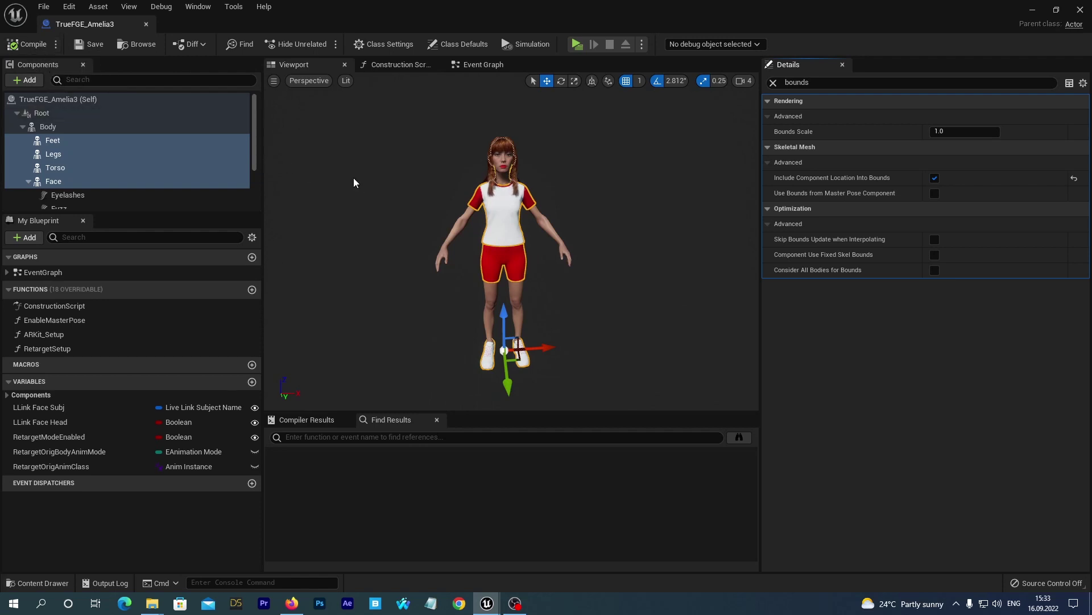
left_click(377, 46)
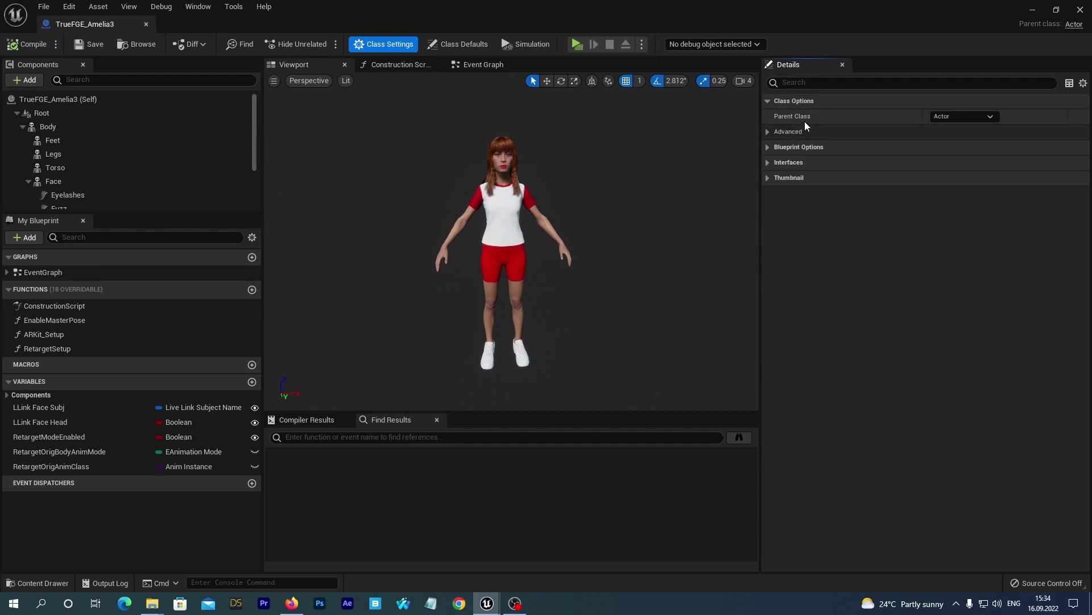
left_click(988, 116)
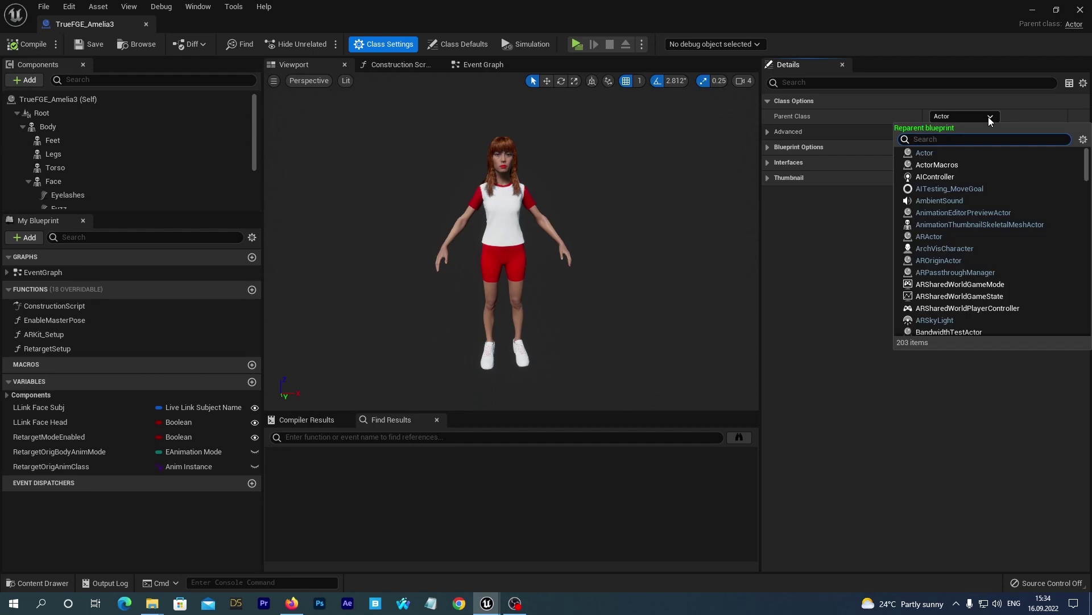
type("true")
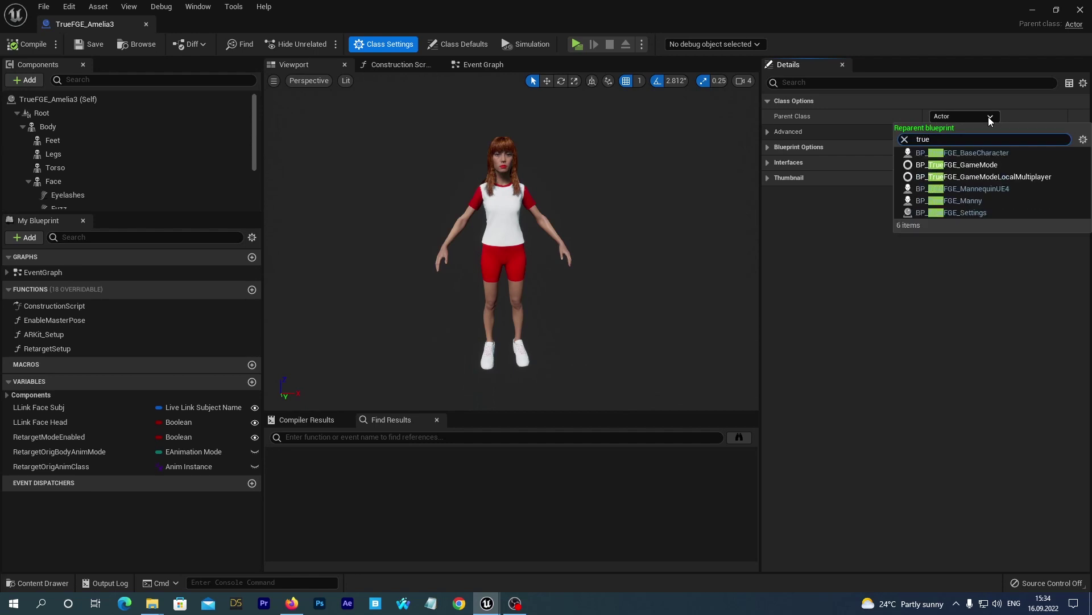
type("fge")
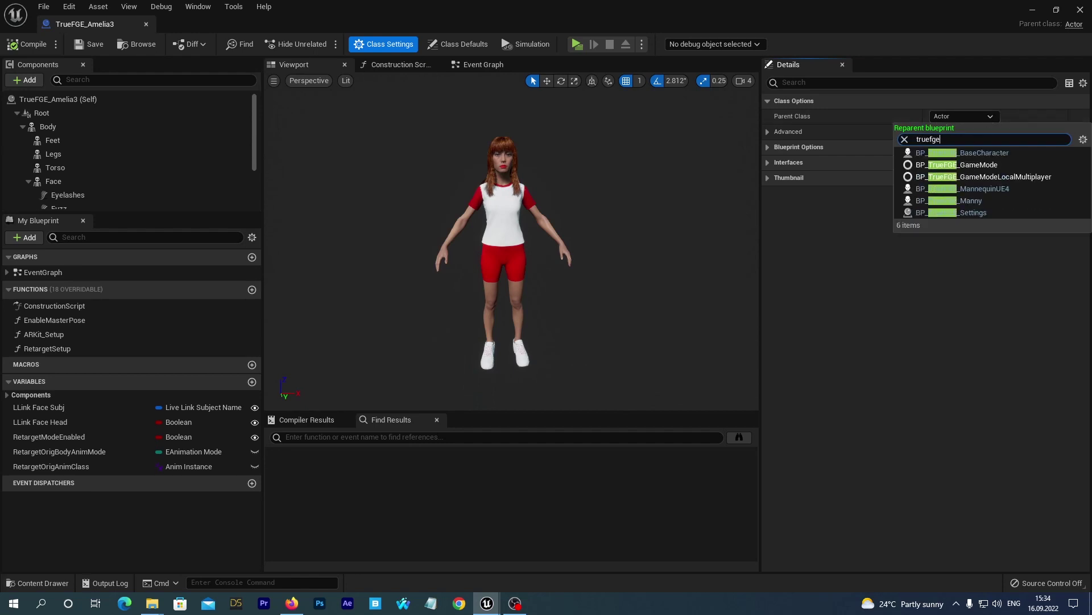
left_click(973, 154)
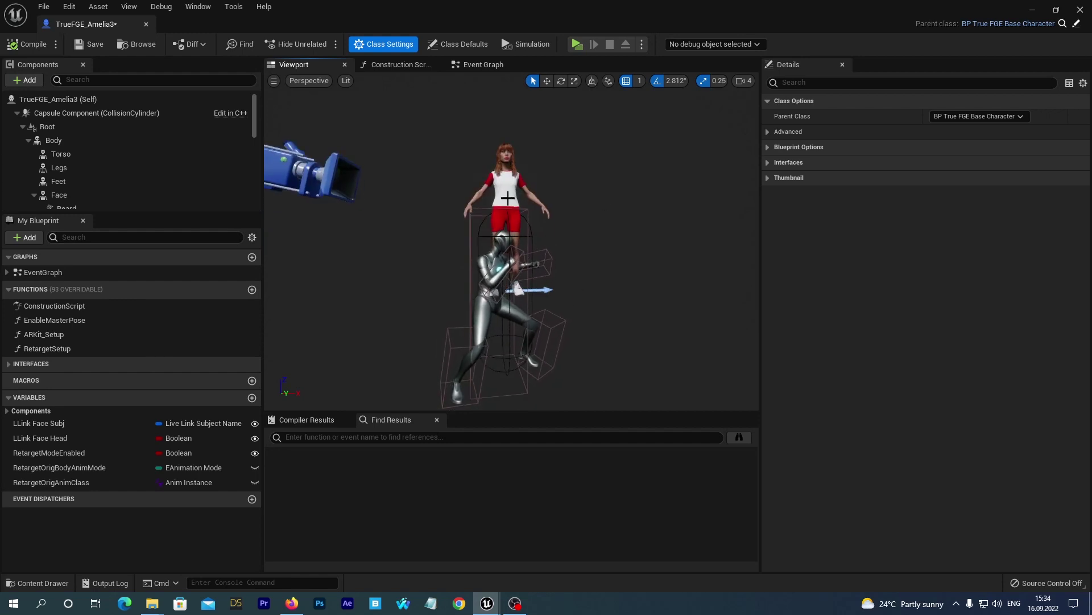
Step: Attach Amelia's Body component under the inherited character Mesh (CharacterMesh0)
left_click(29, 140)
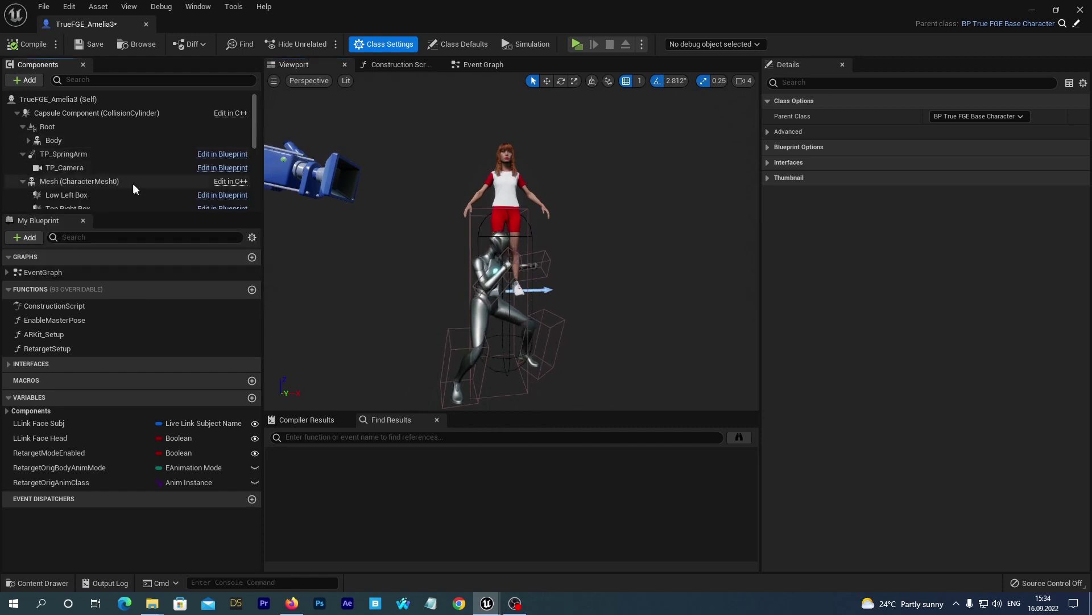
left_click(51, 142)
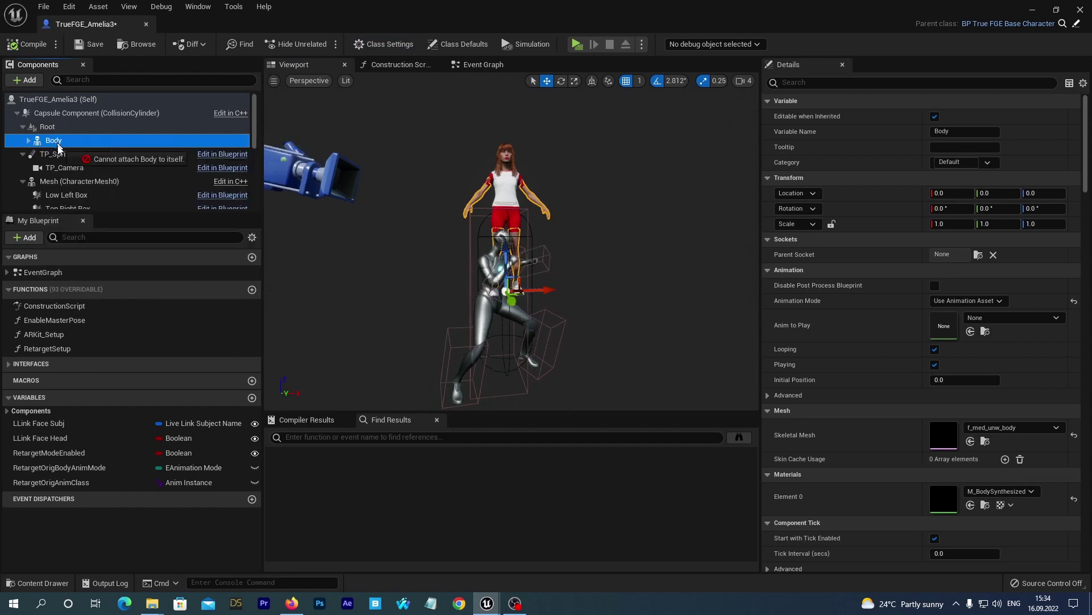
left_click_drag(53, 142, 59, 185)
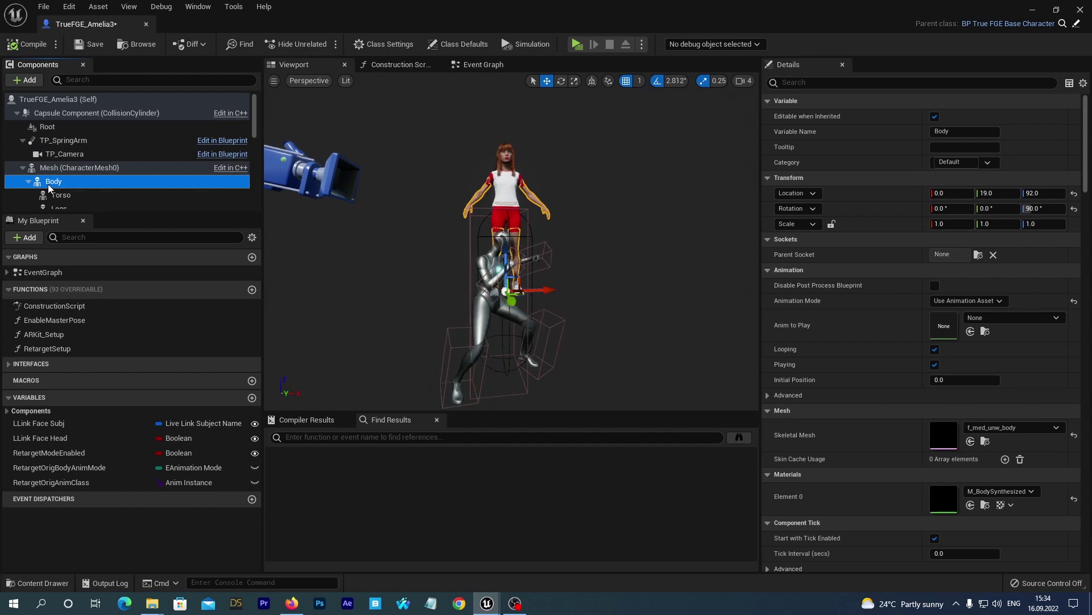
left_click(51, 171)
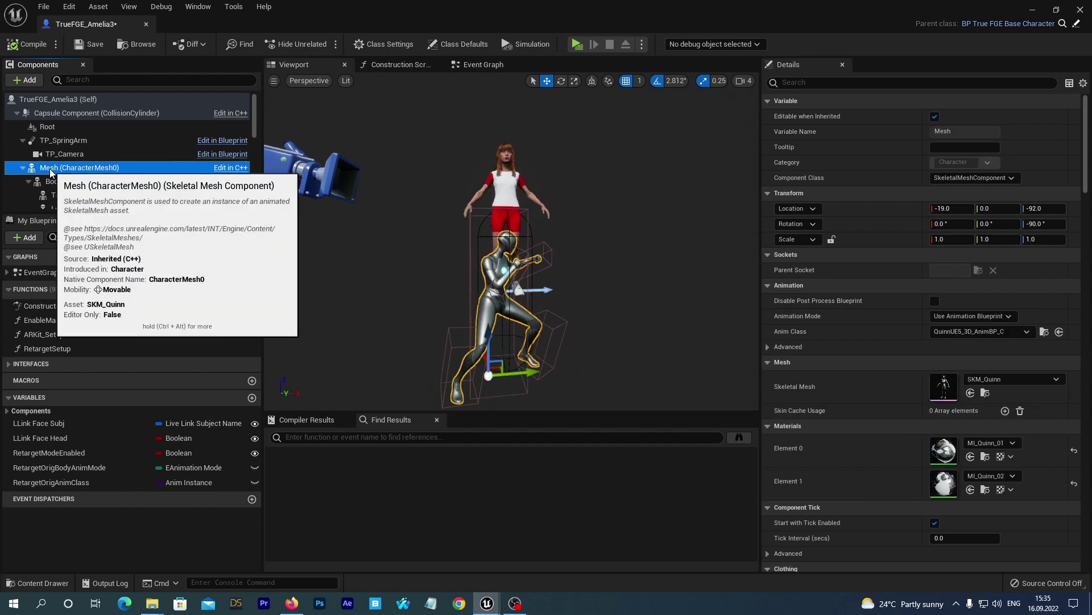
Step: Delete the leftover Root component and select the RetargetModeEnabled variable
left_click(84, 128)
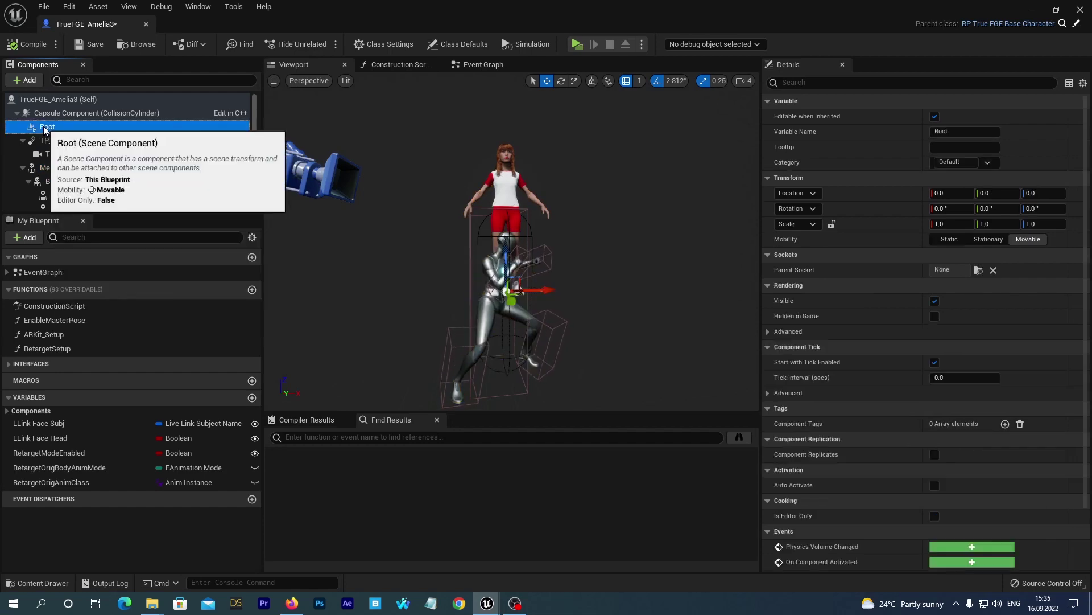
right_click(49, 128)
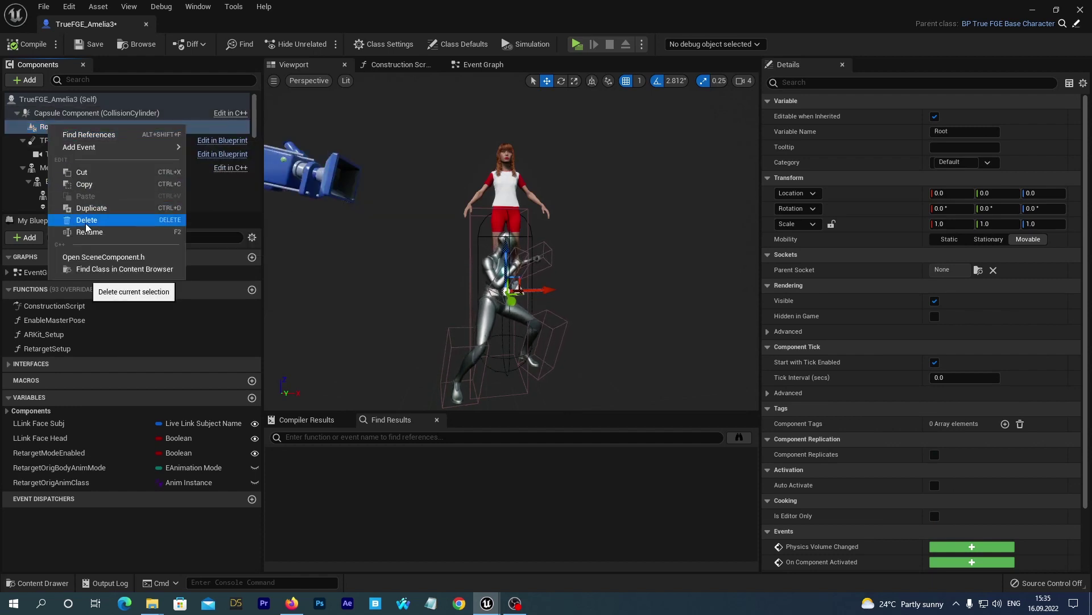
left_click(85, 220)
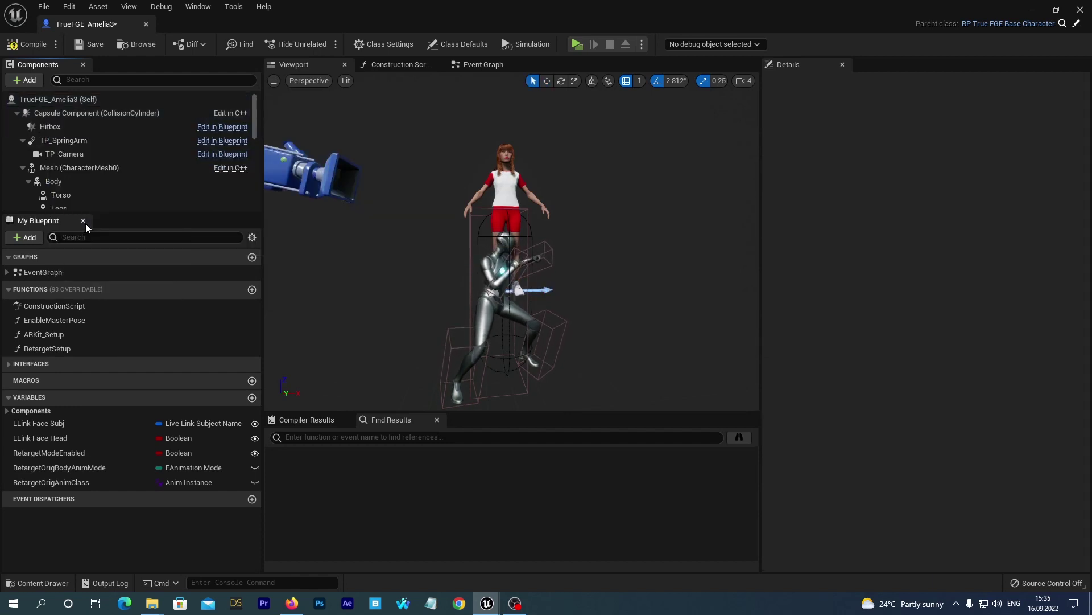
left_click(55, 181)
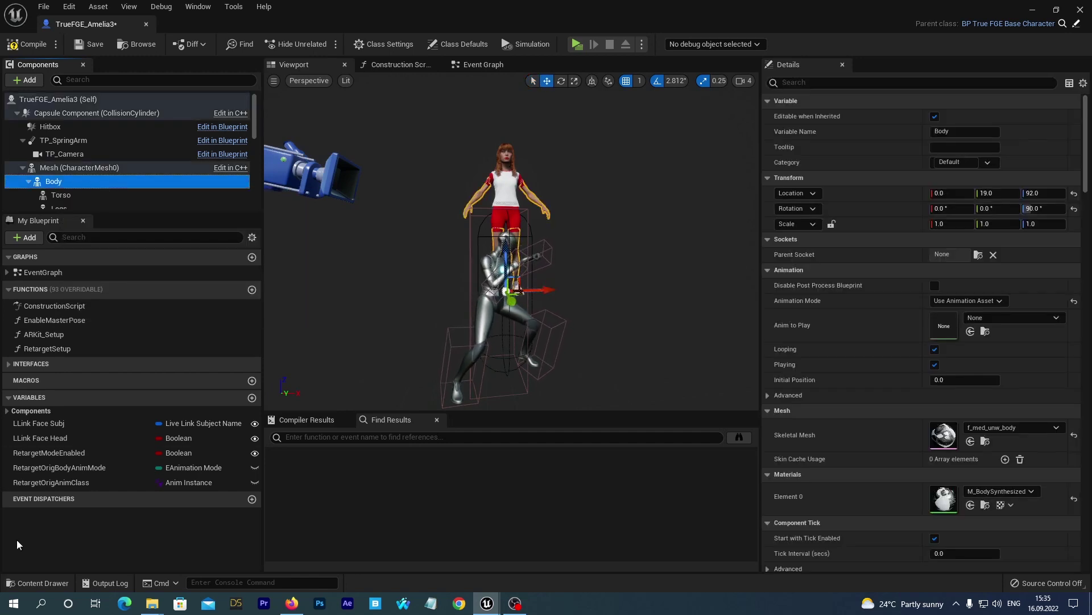
left_click(37, 455)
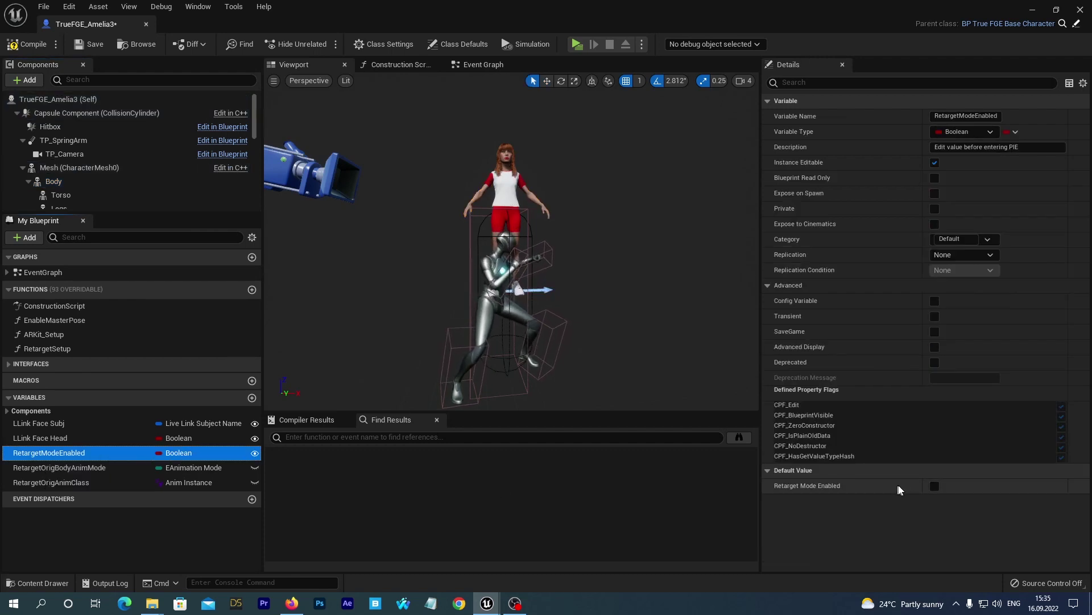
Step: Default Retarget Mode Enabled to true and set Mesh to Always Tick Pose and Refresh Bones
left_click(934, 487)
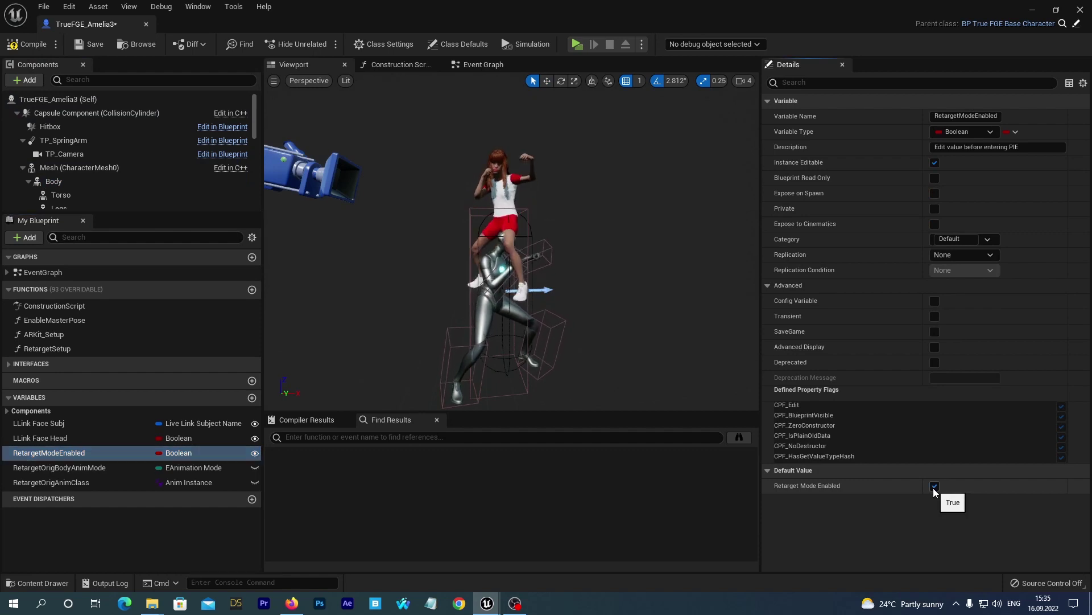
left_click(85, 171)
type("t")
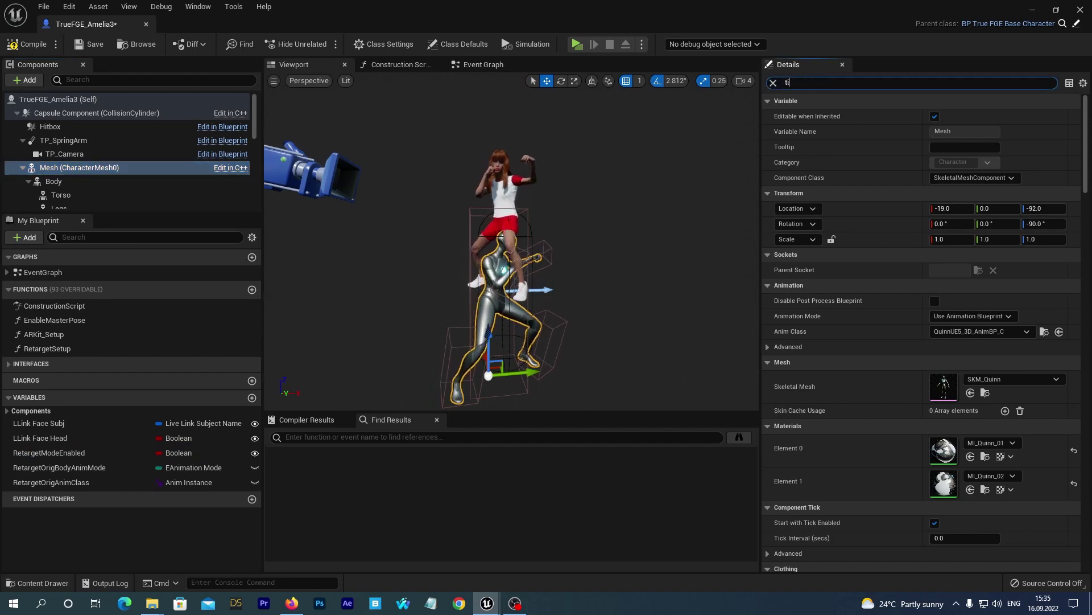
type("ck")
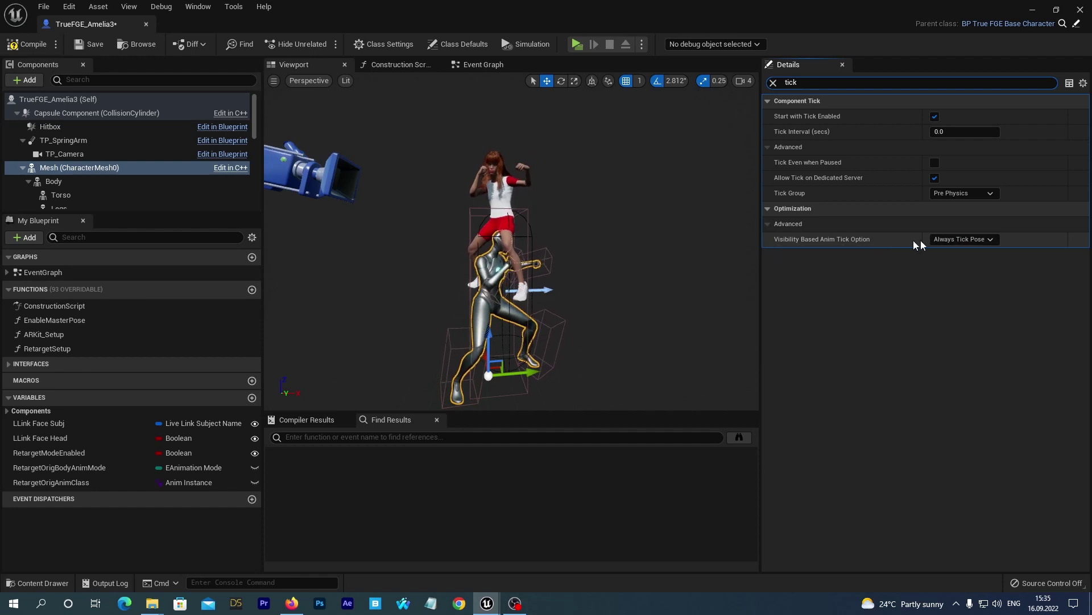
left_click(988, 241)
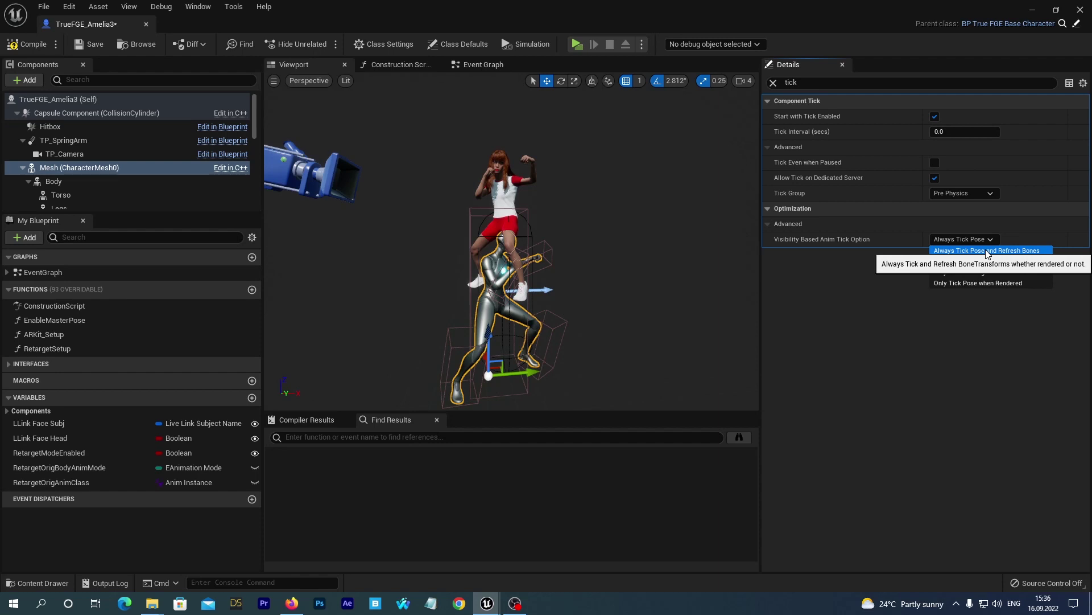
left_click(978, 283)
Step: Reset the Body component's location and rotation to zero
left_click(50, 182)
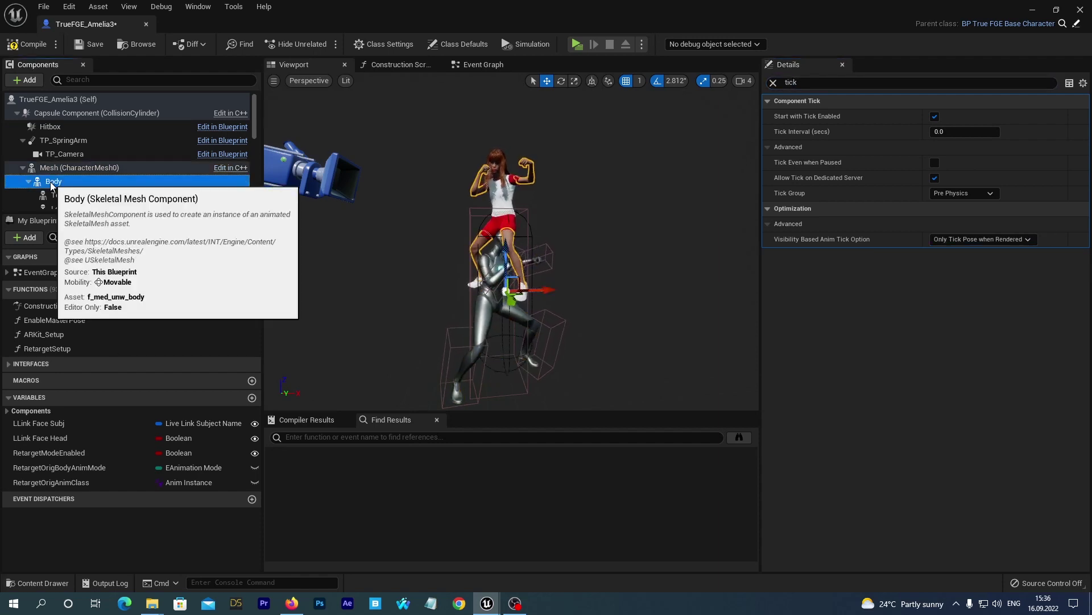
left_click(774, 82)
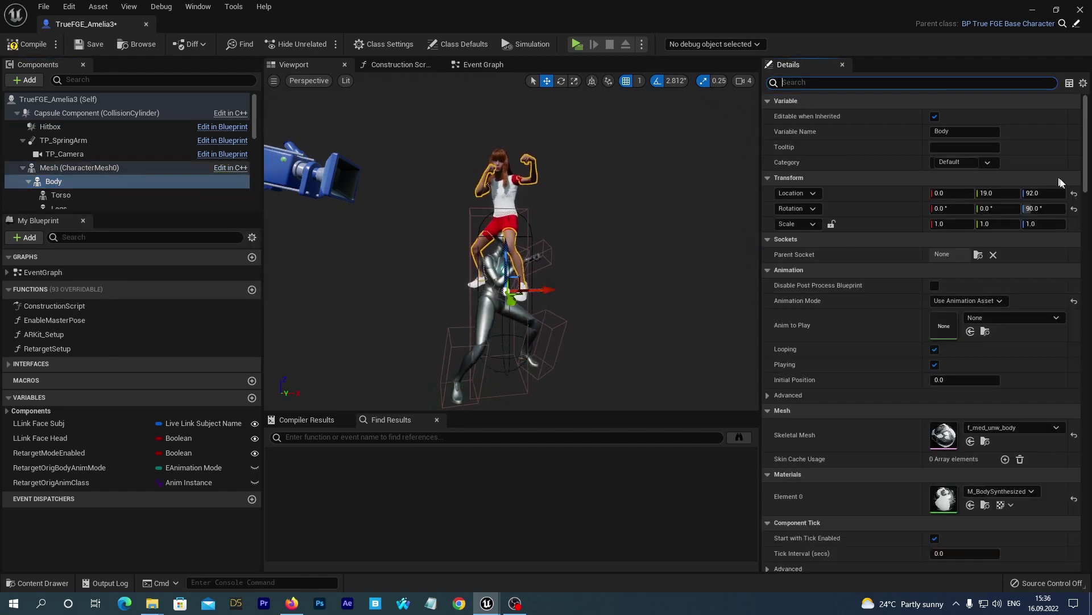
left_click(1074, 193)
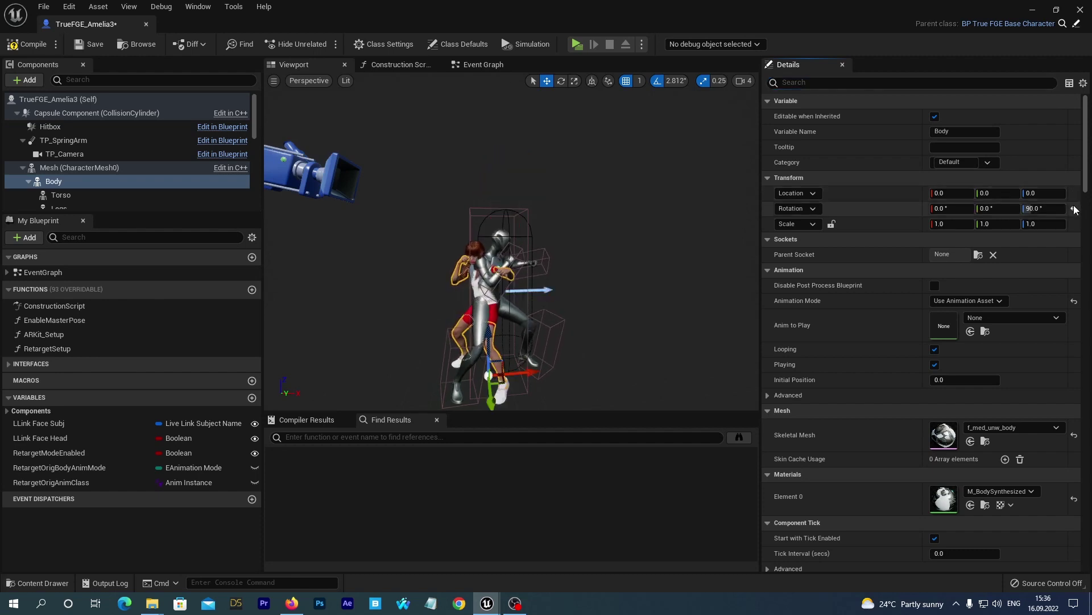
left_click(1074, 209)
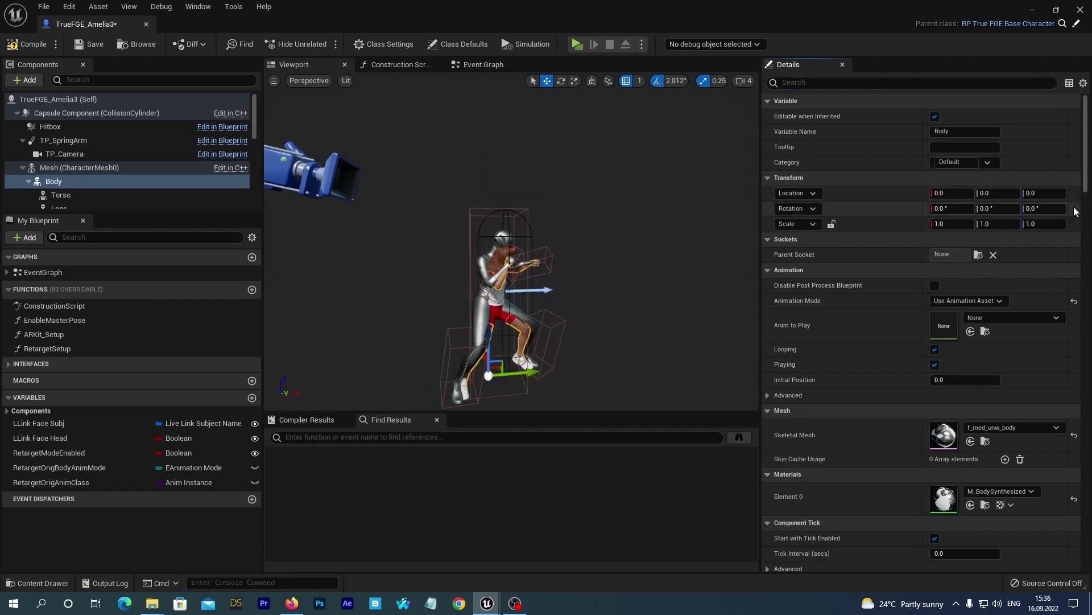
scroll(443, 256, "up", 5)
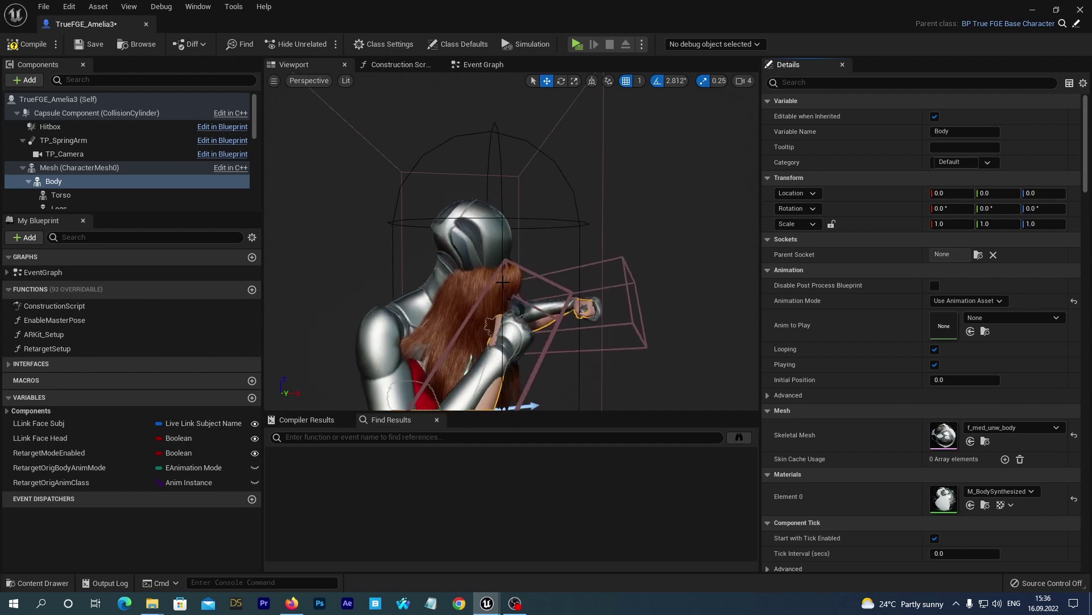
Step: Uncheck Visible on the CharacterMesh0 mannequin, then select the TrueFGE_Amelia3 (Self) root
left_click(51, 169)
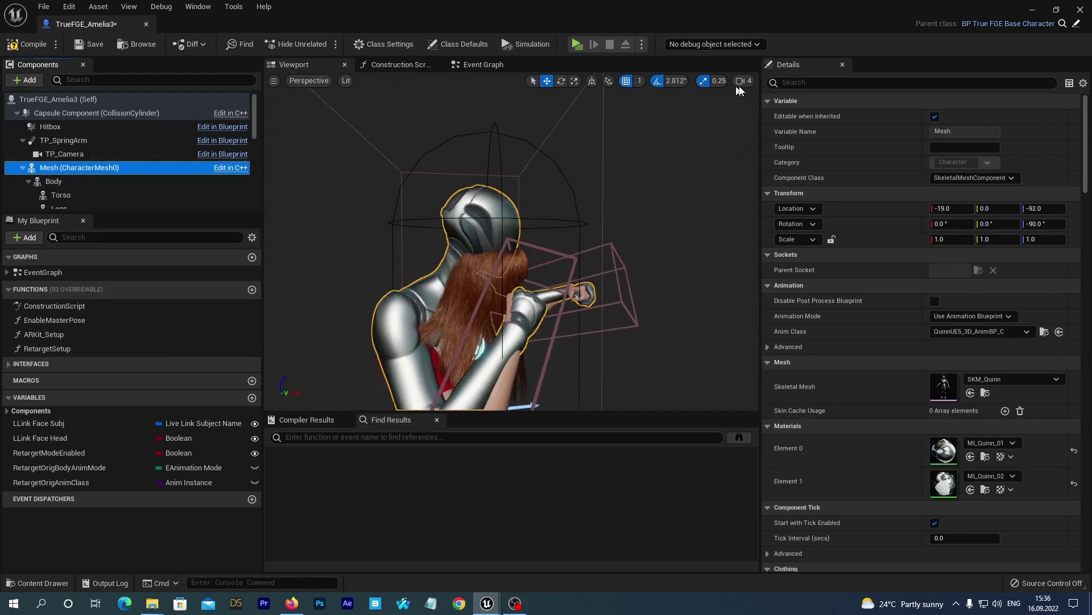
left_click(796, 82)
type("v")
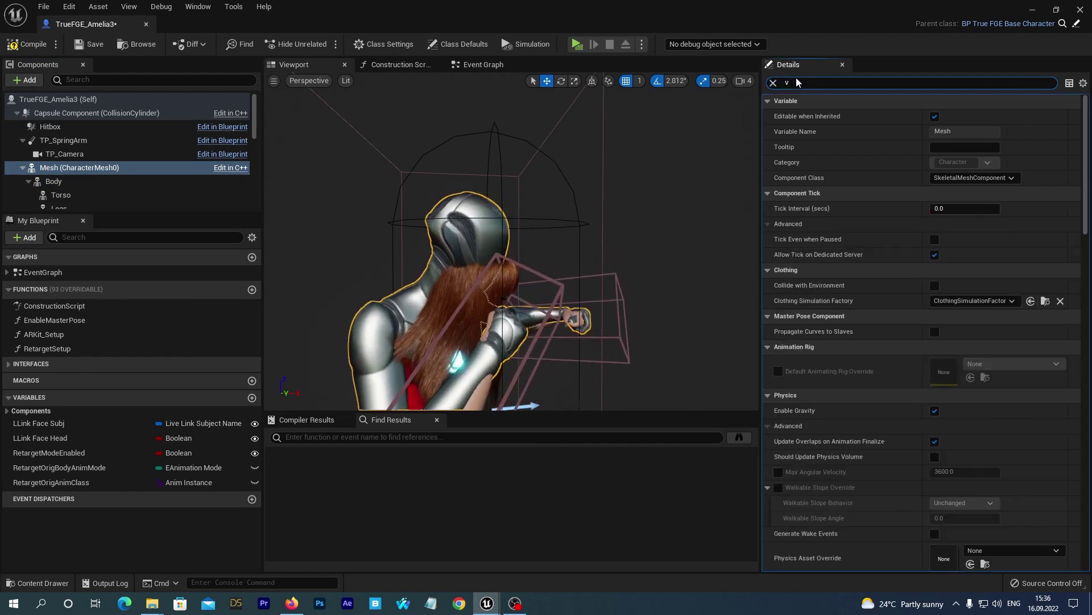
type("isi")
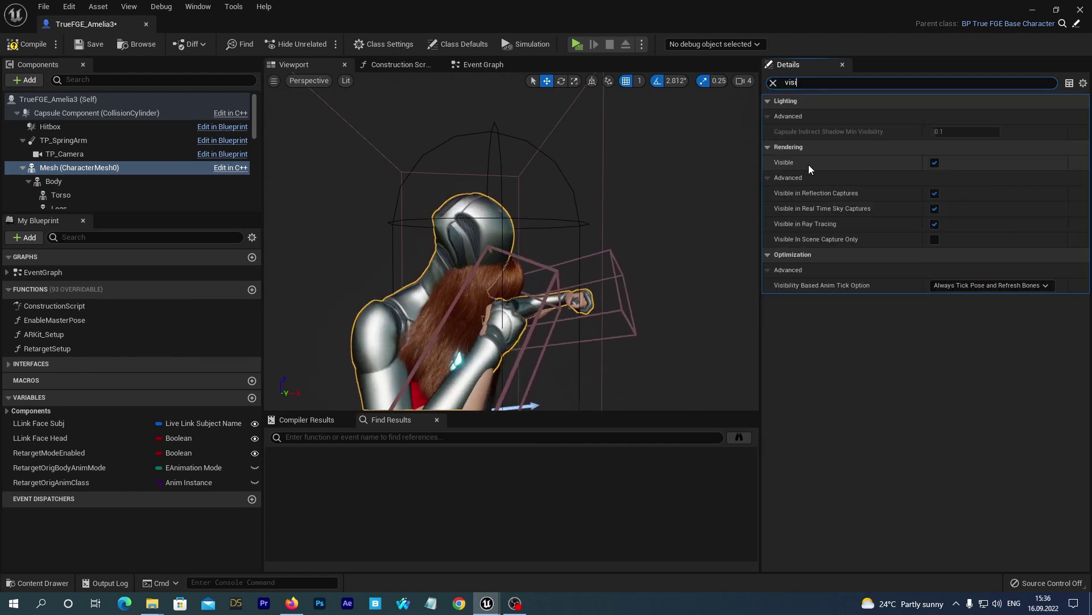
left_click(934, 162)
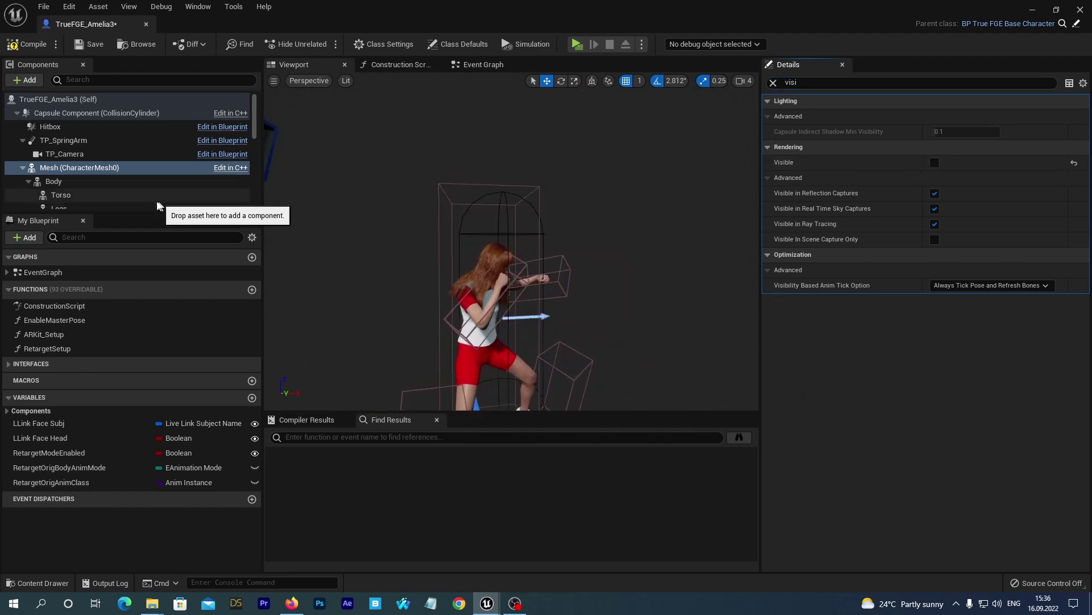
left_click(53, 100)
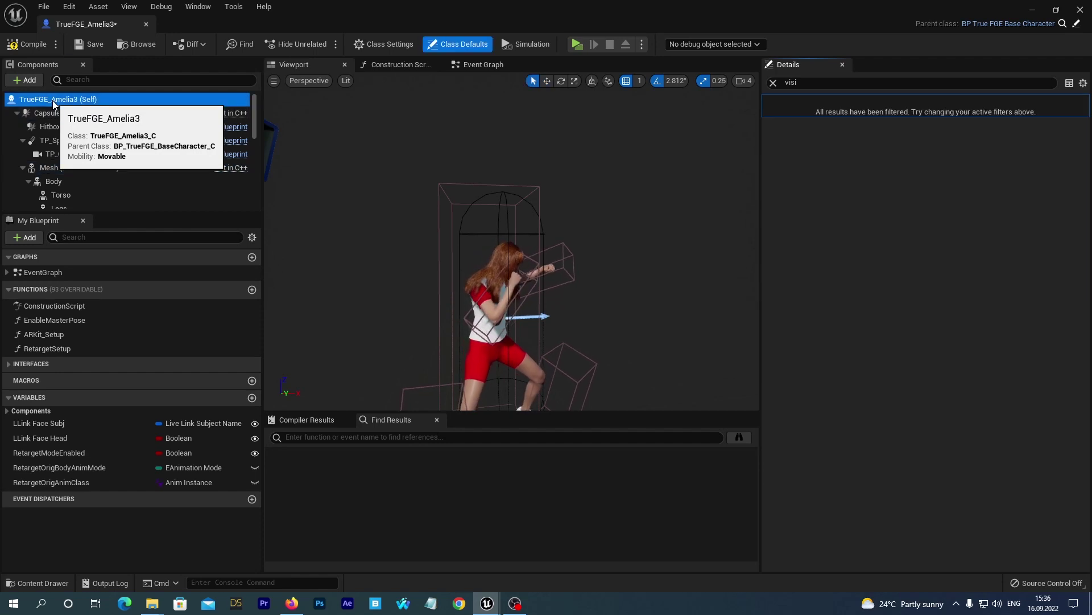
Step: Change the Character default from Quinn to Amelia and compile the blueprint
left_click(774, 82)
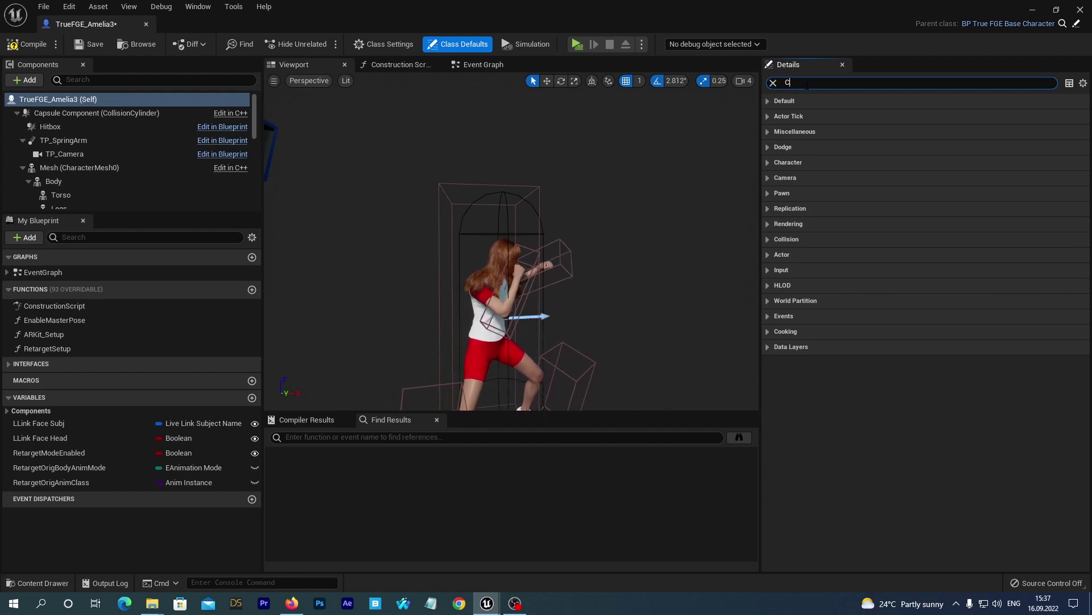
type("Character")
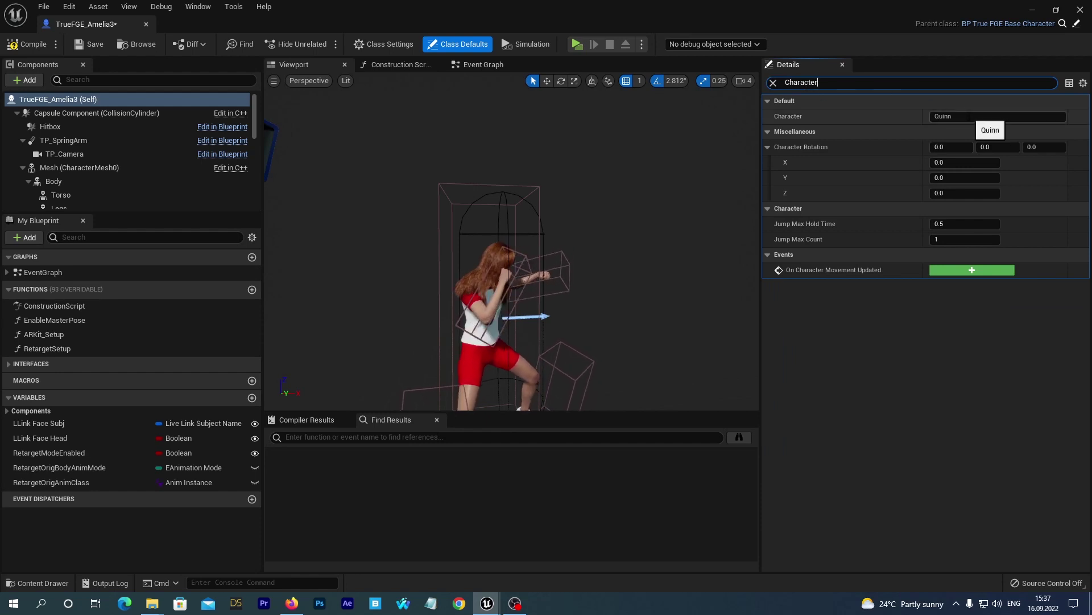
left_click(952, 116)
type("Amelia")
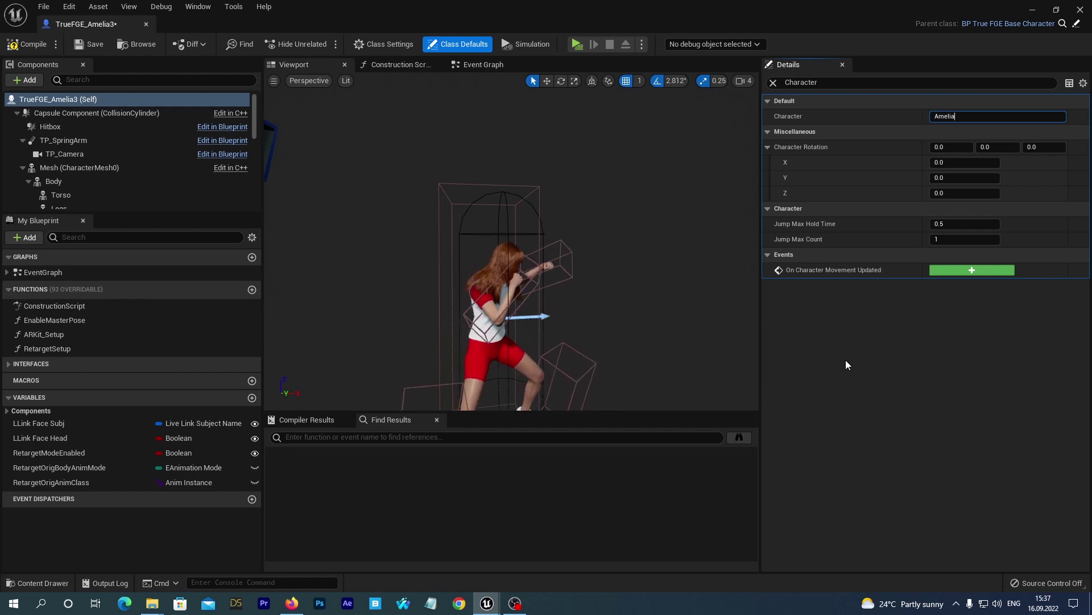
left_click(30, 43)
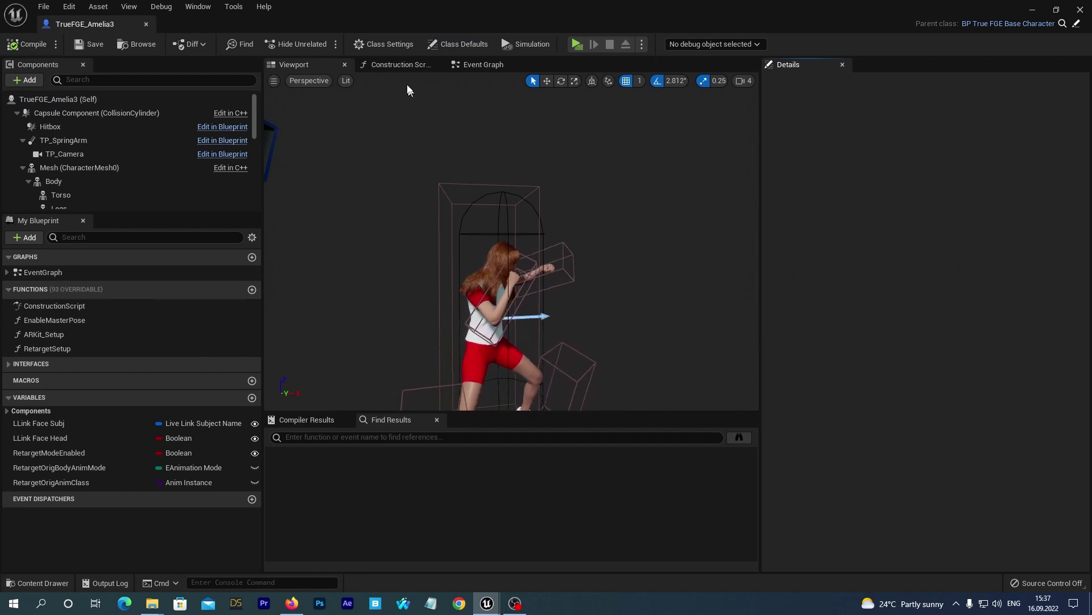
Step: Review the Class Settings options, then bring the Event Graph's event nodes into view
left_click(379, 48)
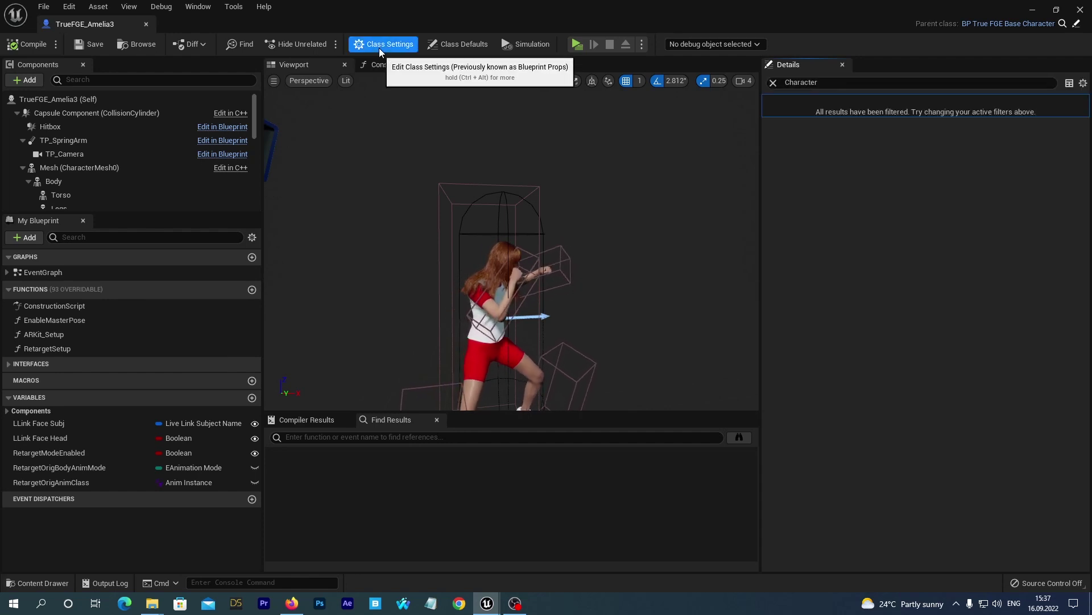
left_click(773, 82)
left_click(768, 99)
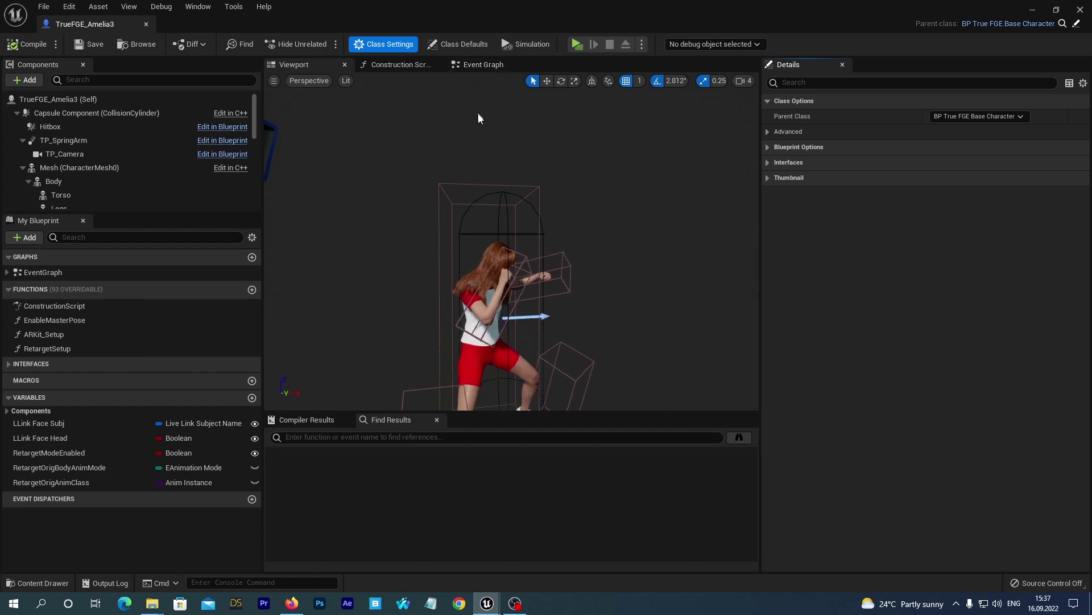
left_click(480, 64)
mouse_move(325, 208)
right_mouse_down()
mouse_move(630, 139)
mouse_move(478, 284)
right_mouse_up()
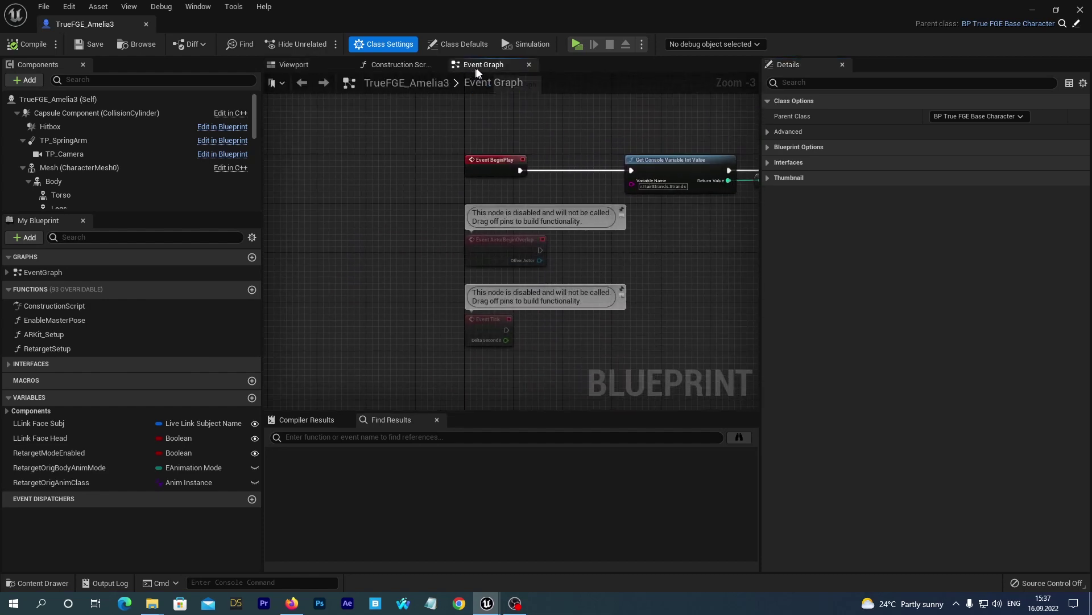
Step: Add a Parent: BeginPlay call wired between Event BeginPlay and the console-variable node
left_click(484, 159)
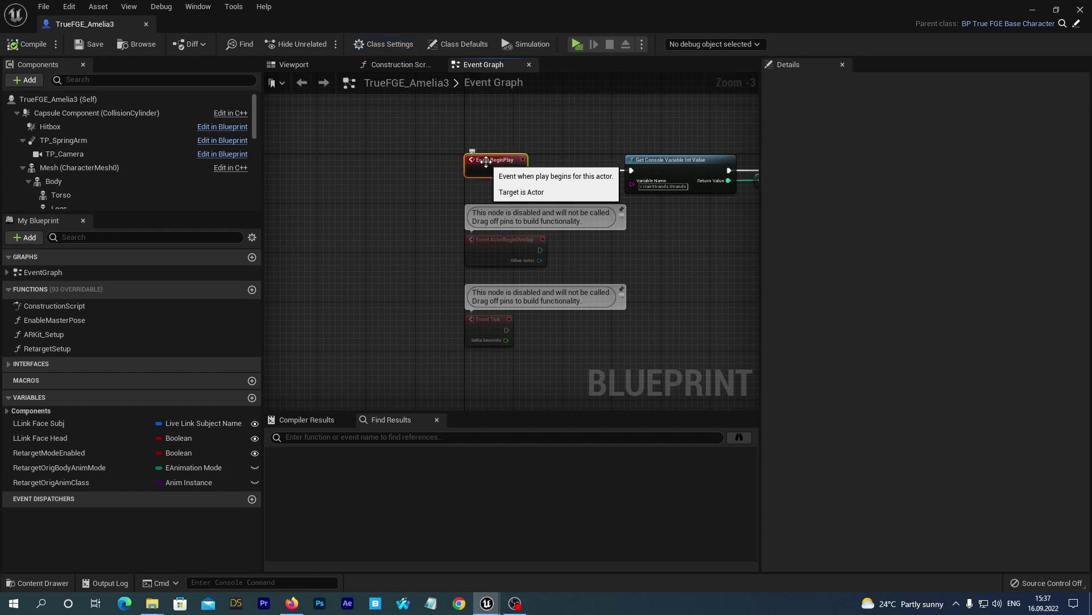
right_click(486, 162)
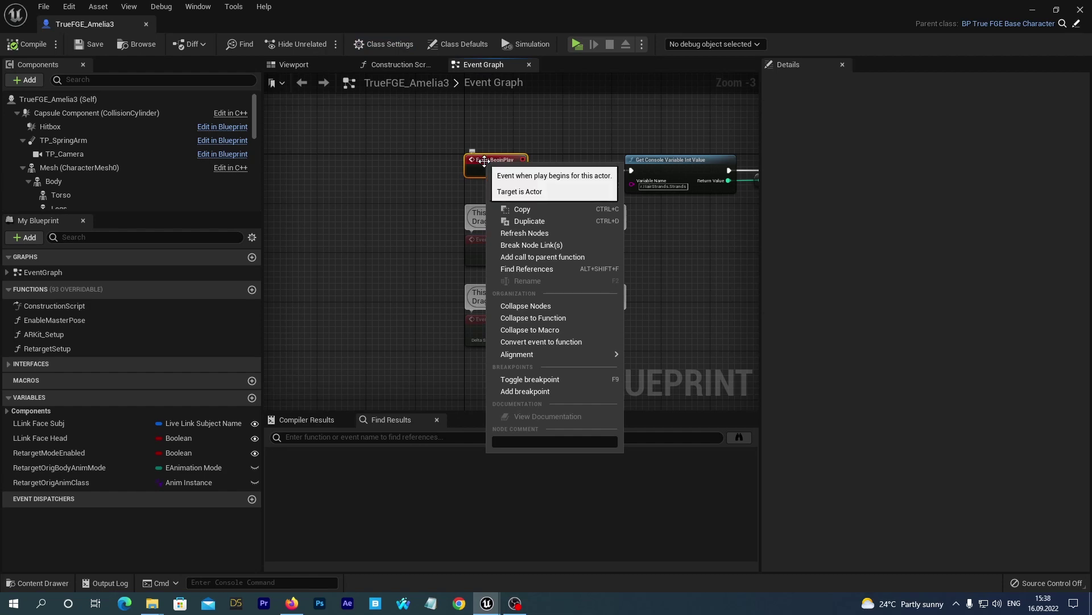
left_click(533, 257)
left_click_drag(481, 165, 415, 154)
left_click_drag(503, 181, 526, 155)
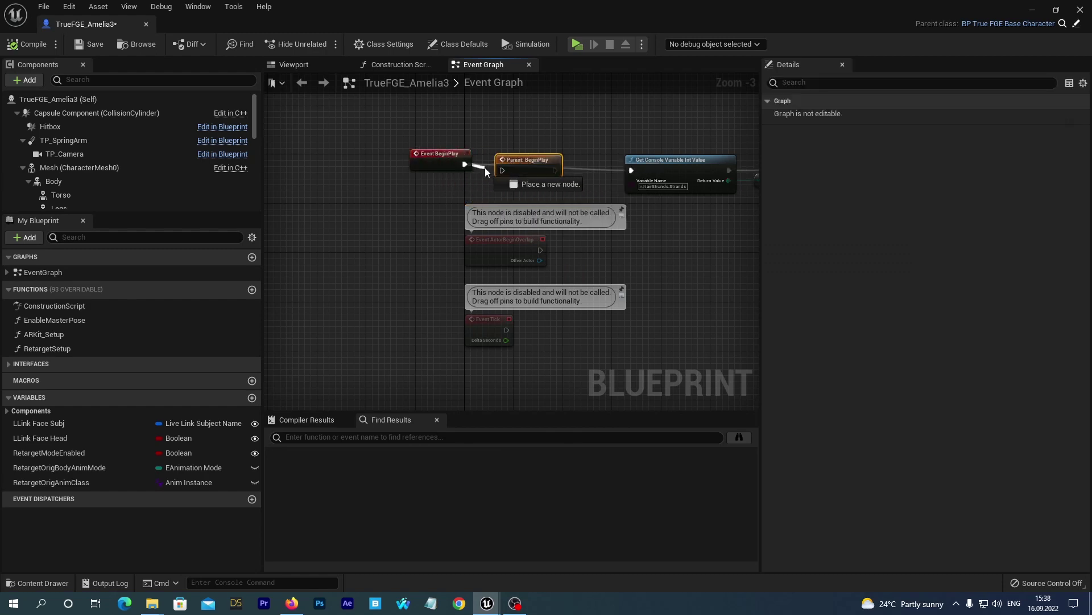
left_click_drag(503, 170, 502, 170)
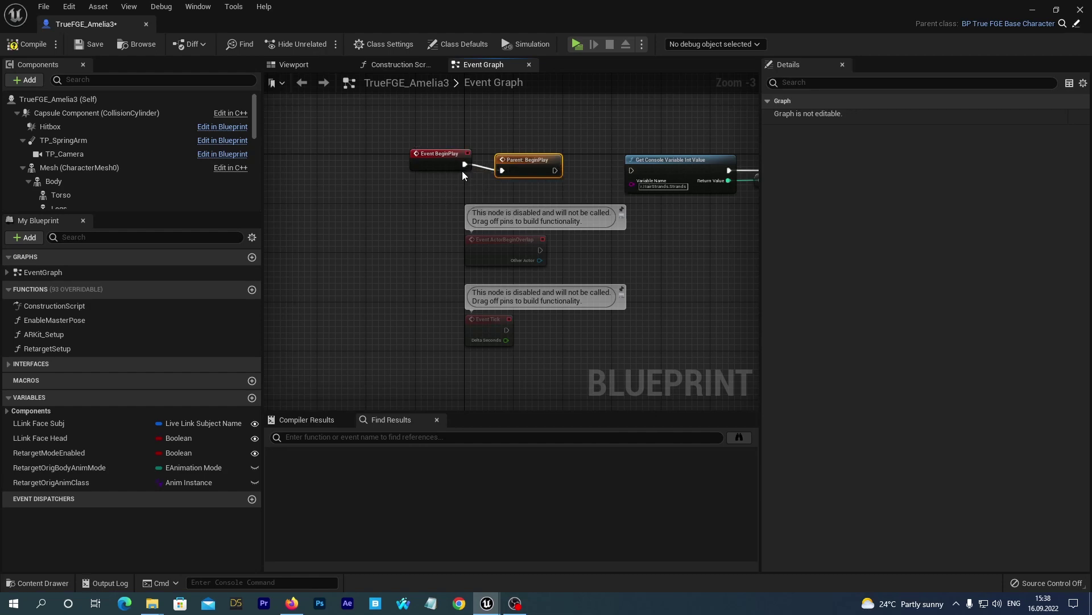
mouse_move(528, 165)
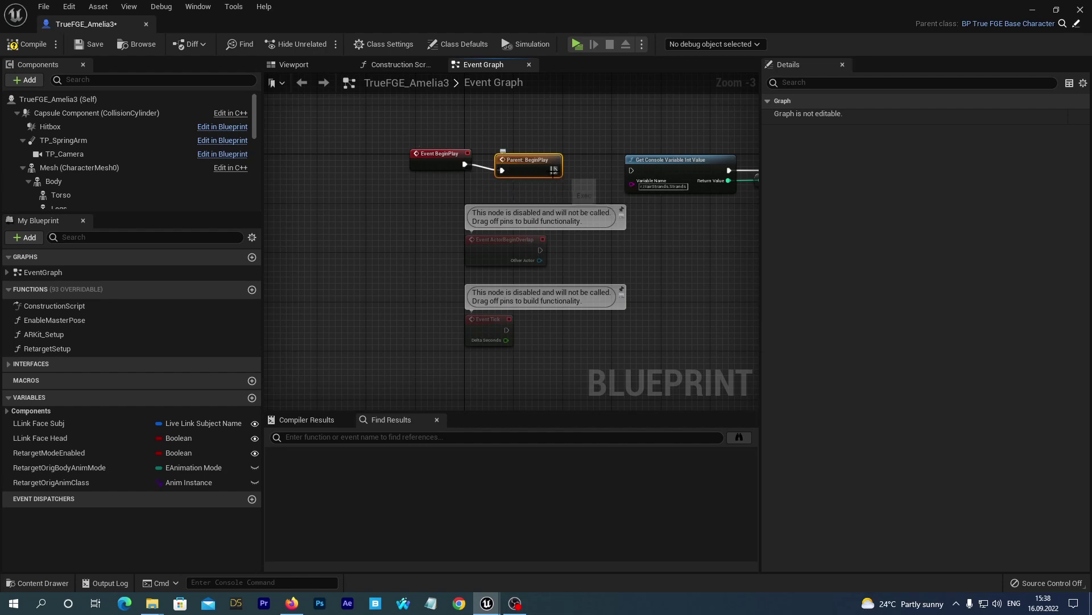
left_click_drag(631, 172, 630, 171)
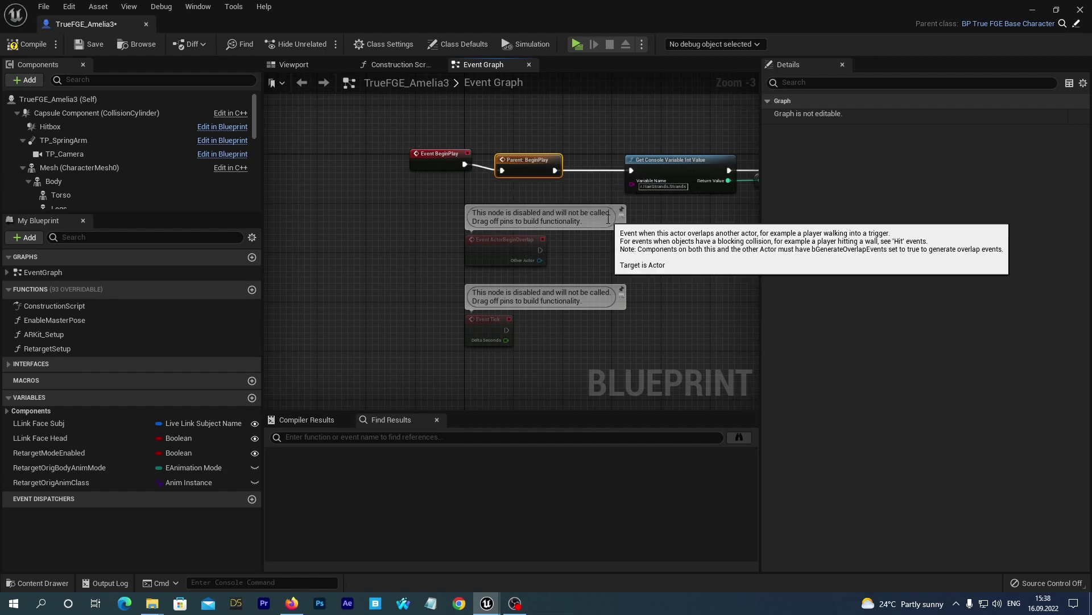
Step: Add Parent: ActorBeginOverlap and Parent: Tick calls beside their events, wiring ActorBeginOverlap
right_click(494, 244)
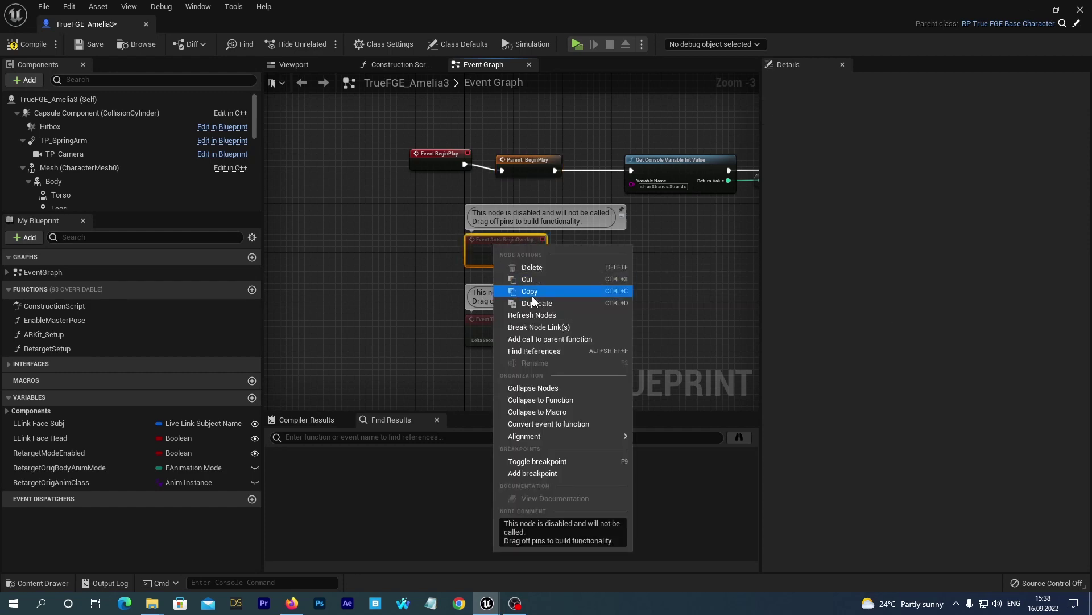
left_click(550, 339)
left_click_drag(528, 294, 607, 241)
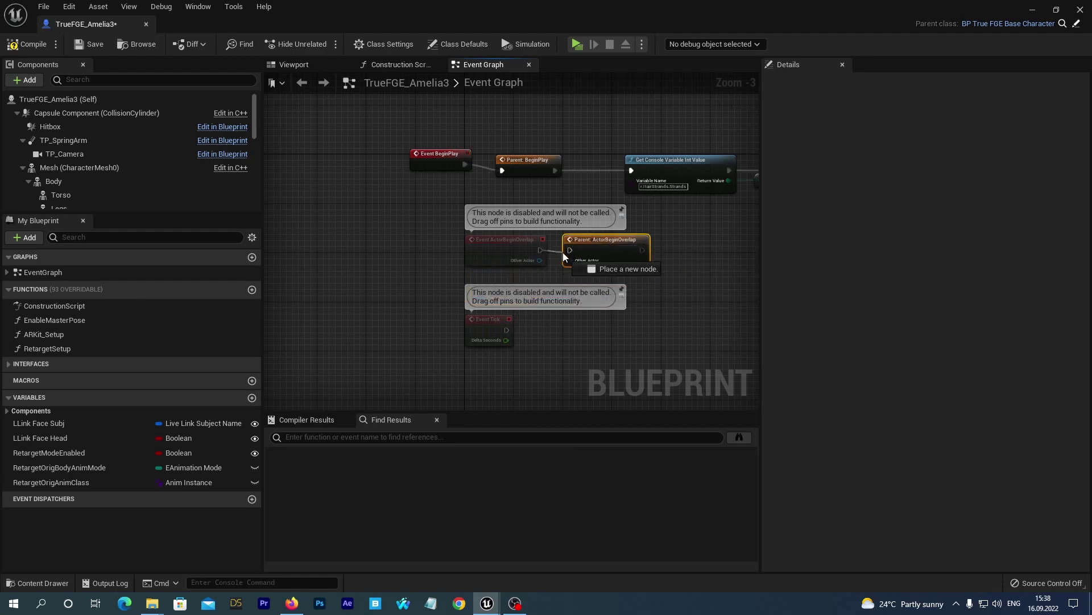
left_click_drag(551, 250, 570, 250)
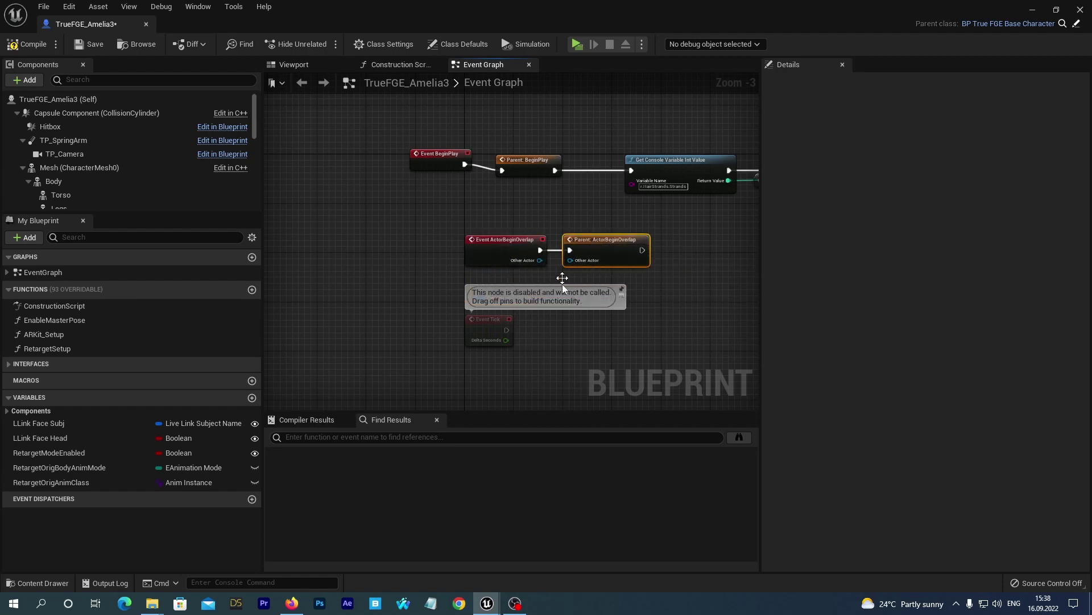
right_click(486, 319)
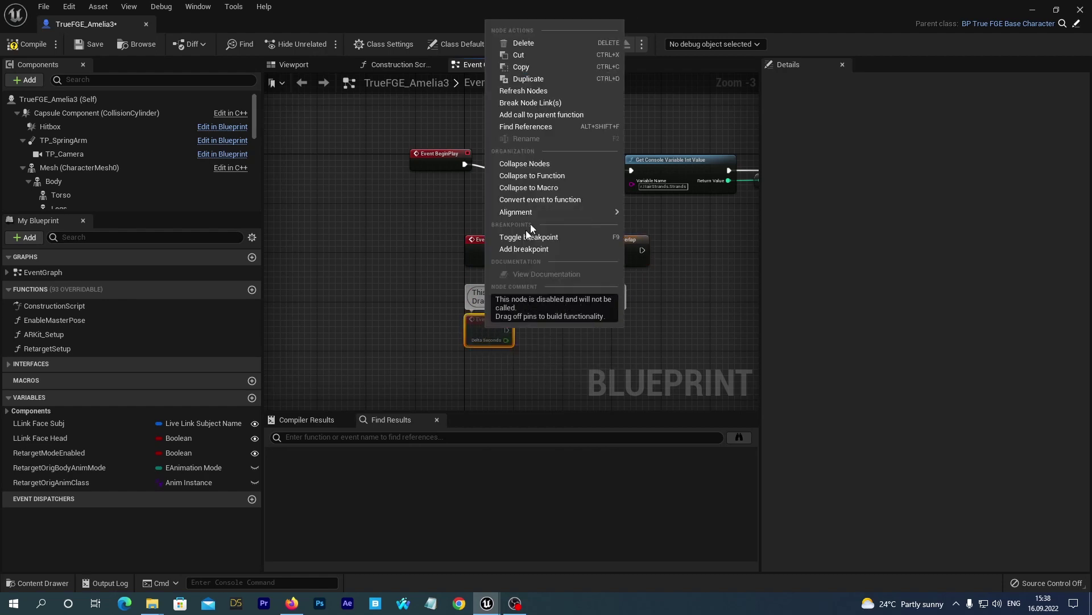
left_click(556, 114)
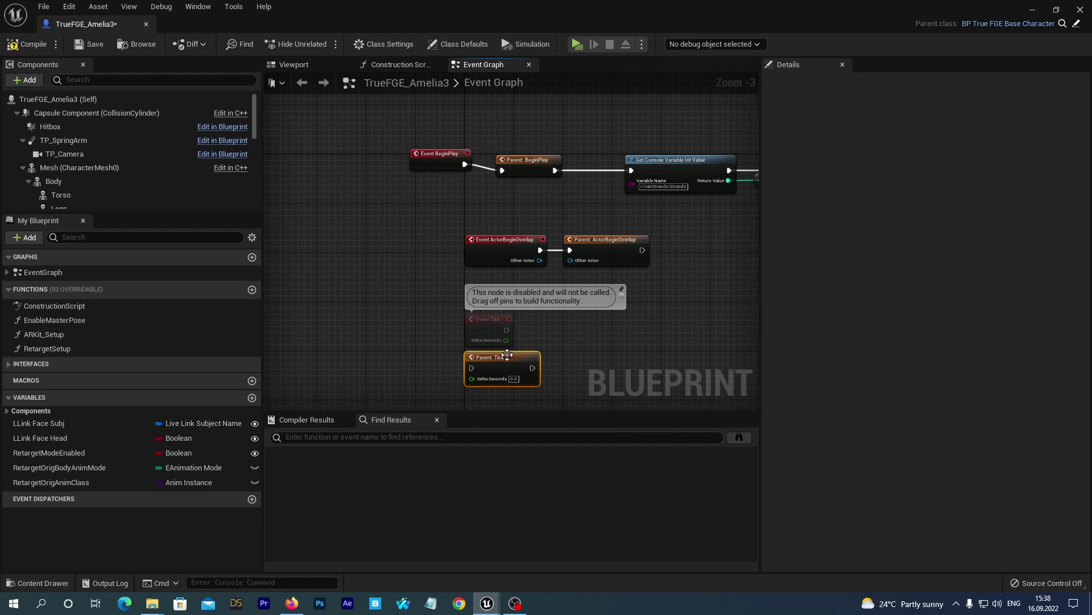
mouse_move(505, 357)
left_mouse_down()
mouse_move(567, 319)
mouse_move(532, 331)
left_mouse_up()
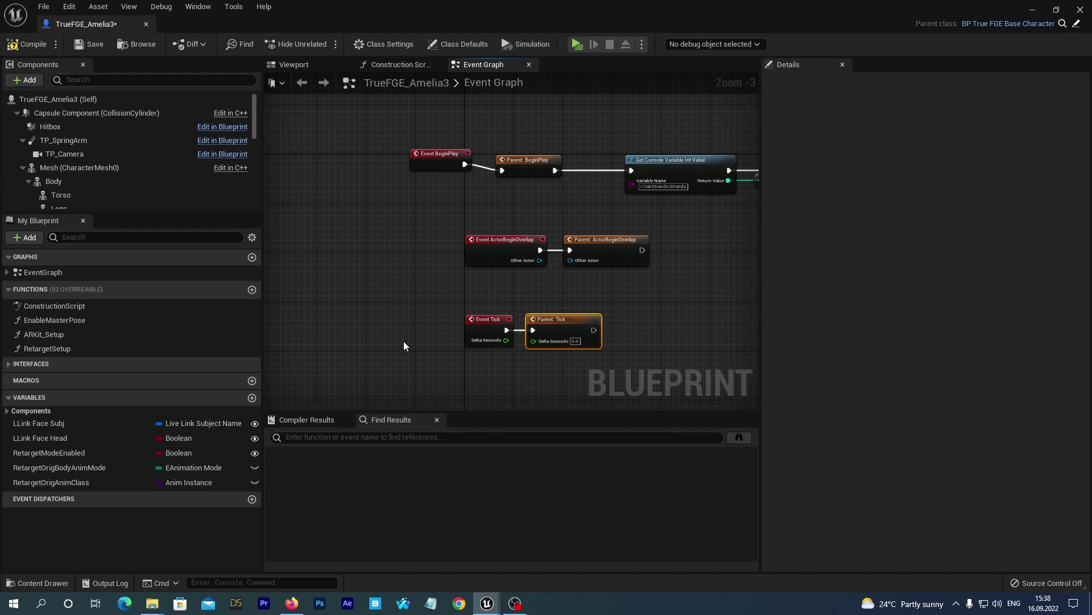
Step: Add a Parent: Construction Script call node in the Construction Script graph
left_click(392, 66)
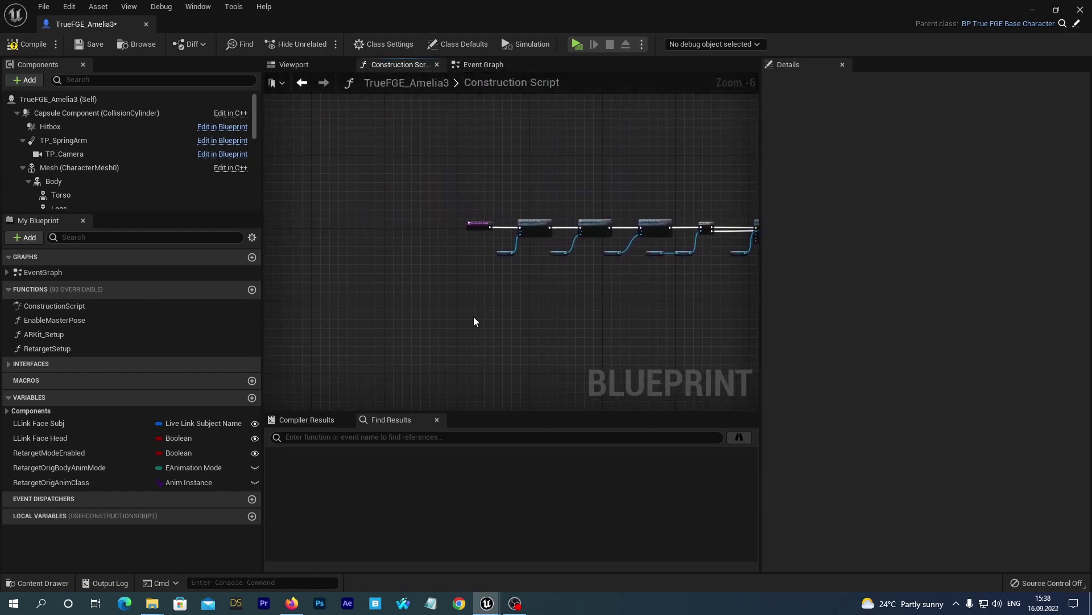
scroll(473, 317, "up", 4)
right_click_drag(473, 350, 497, 328)
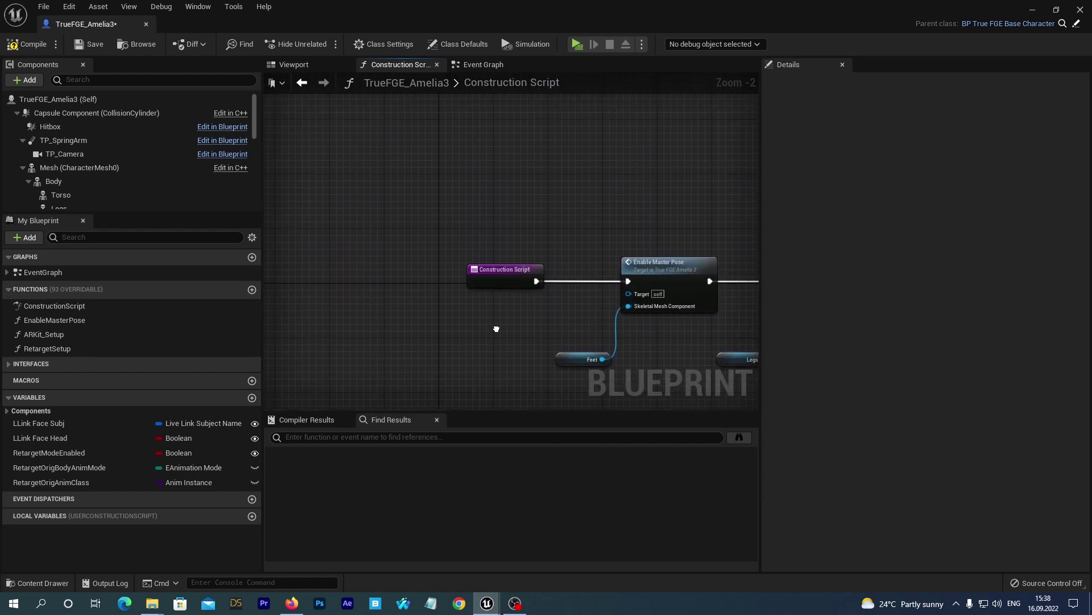
right_click(491, 273)
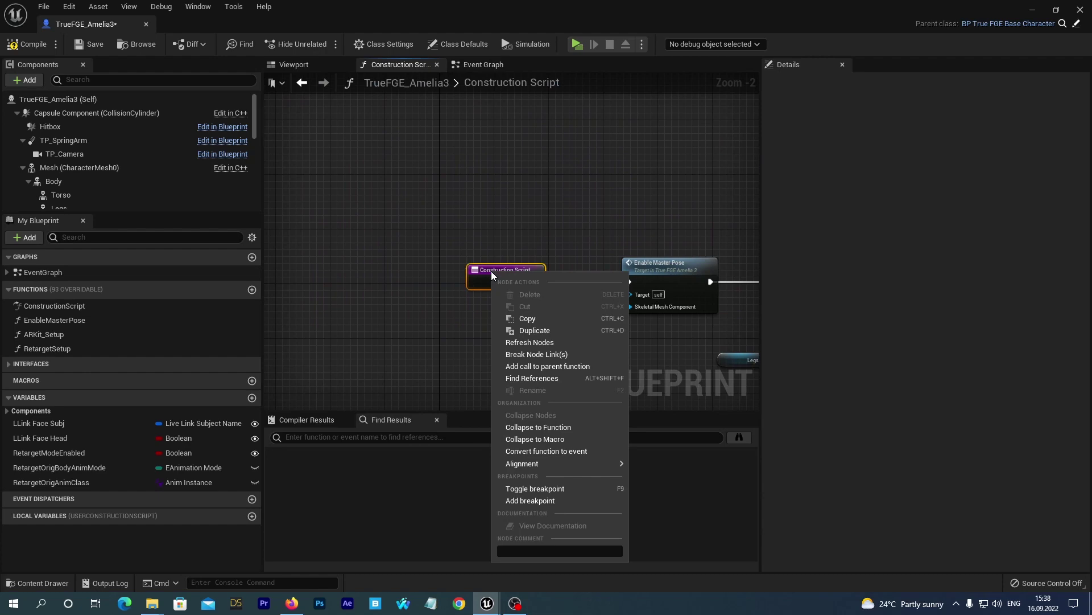
left_click(517, 366)
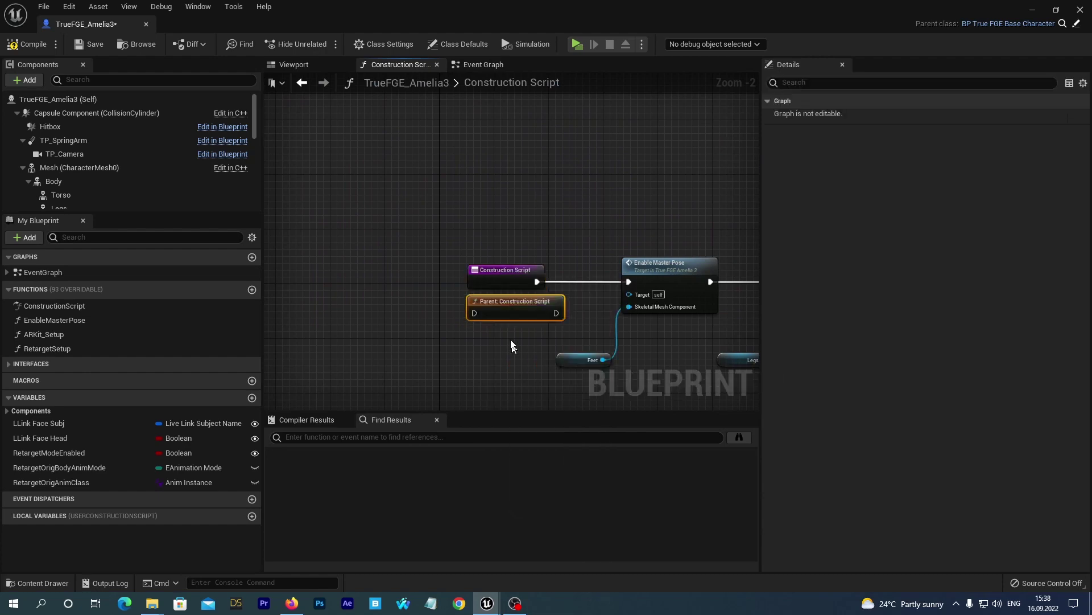
Step: Wire Construction Script into the parent call and on to Enable Master Pose, then compile and save
left_click_drag(492, 273, 403, 266)
left_click_drag(524, 302, 537, 269)
left_click_drag(448, 274, 489, 280)
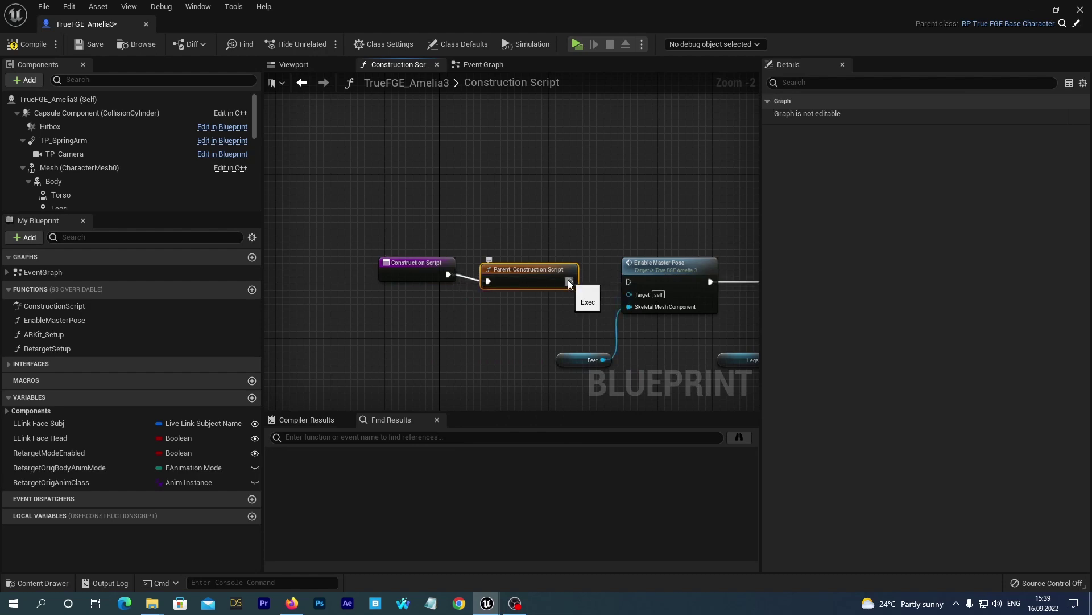
left_click_drag(570, 283, 628, 282)
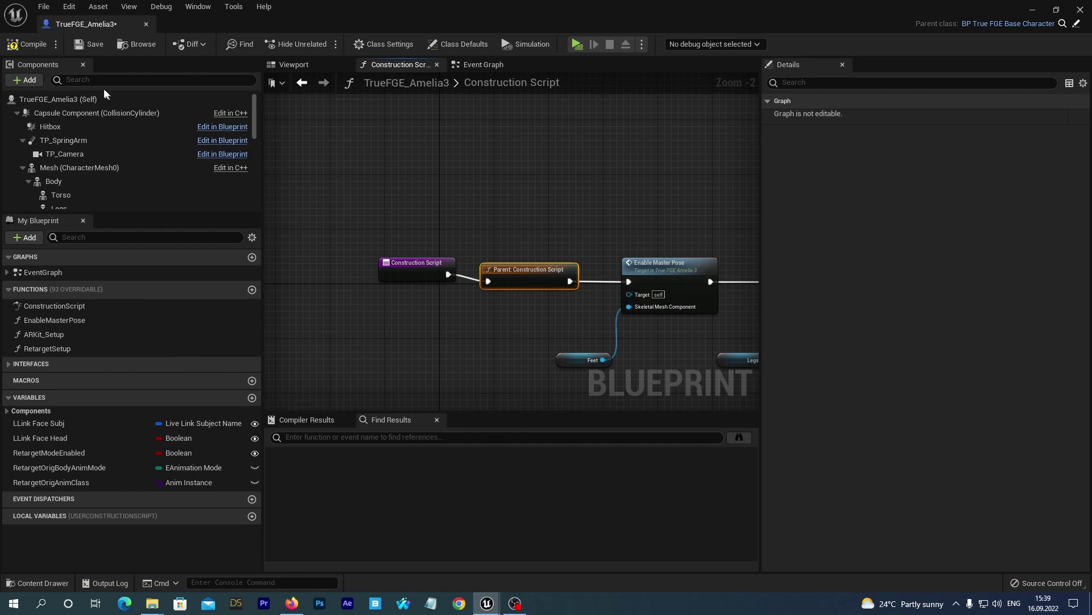
left_click(17, 47)
left_click(91, 45)
Step: Preview TrueFGE_Amelia3 in the Viewport, then close the blueprint editor
left_click(289, 64)
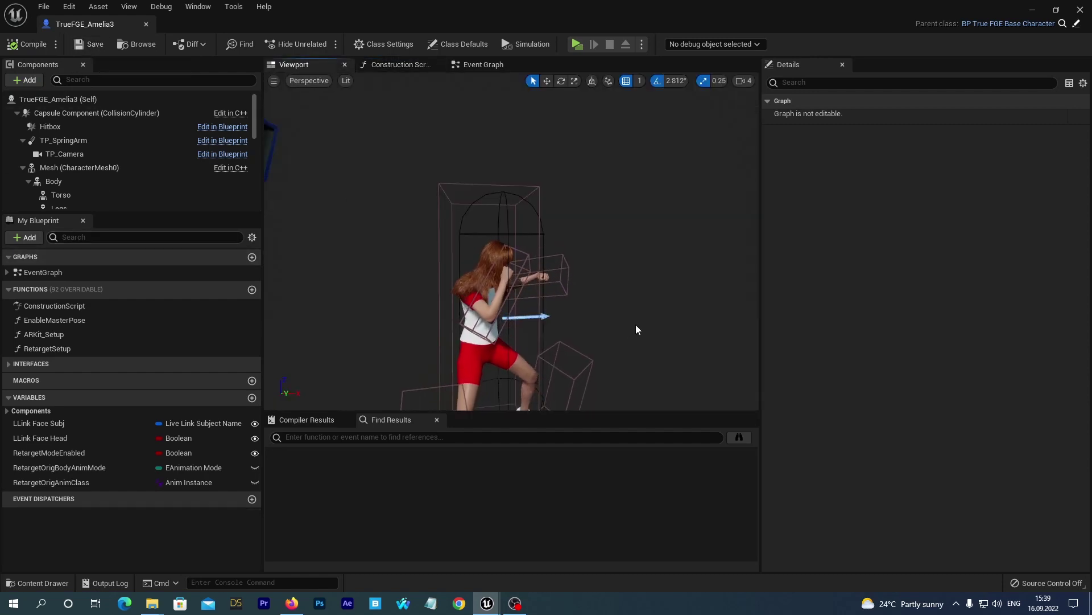
scroll(636, 325, "down", 2)
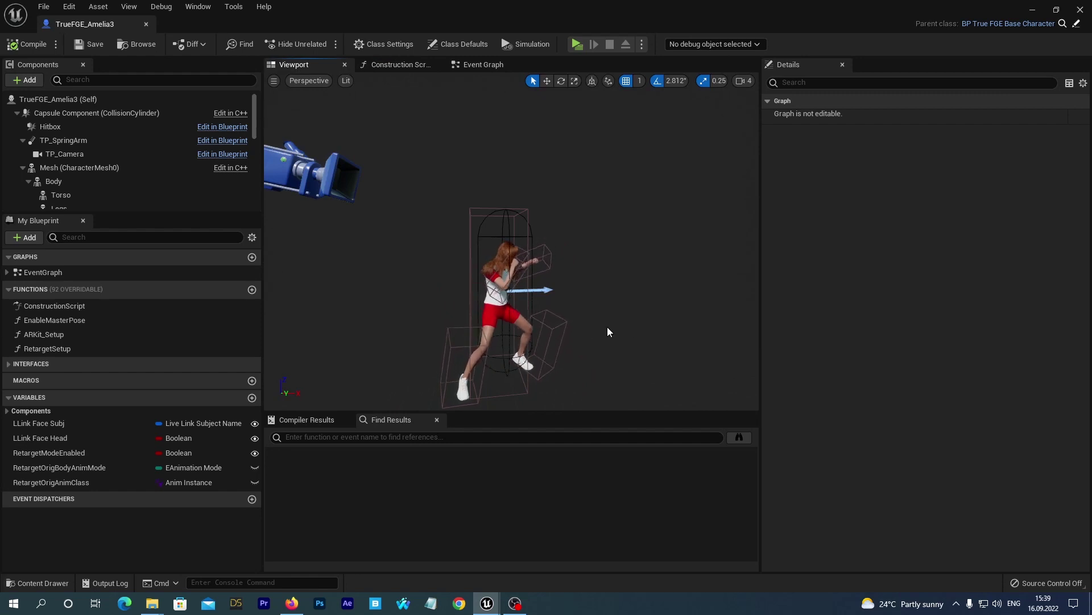
scroll(607, 330, "up", 2)
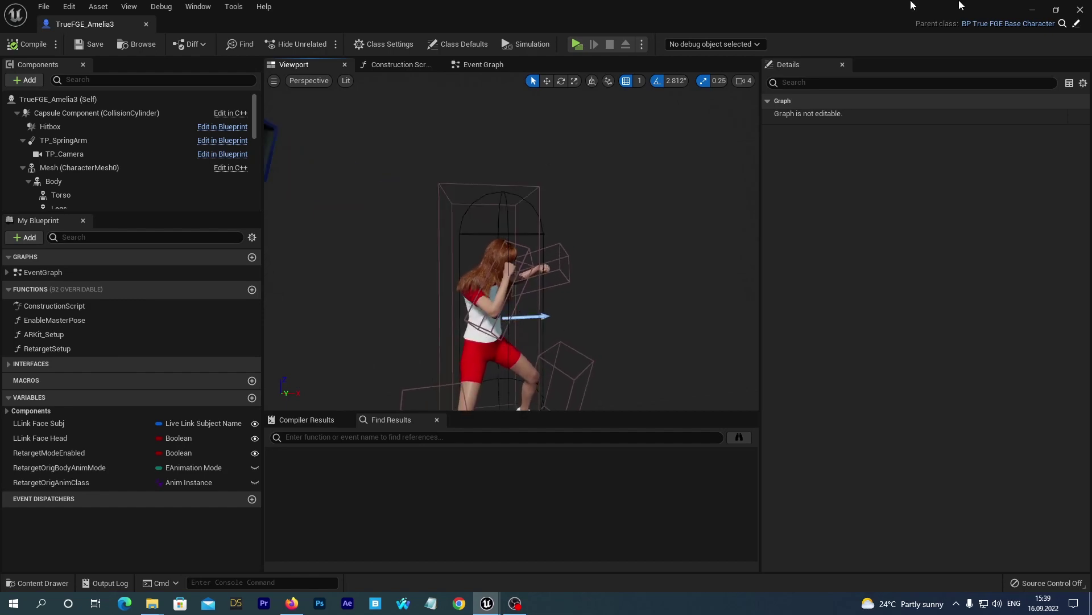
left_click(1080, 8)
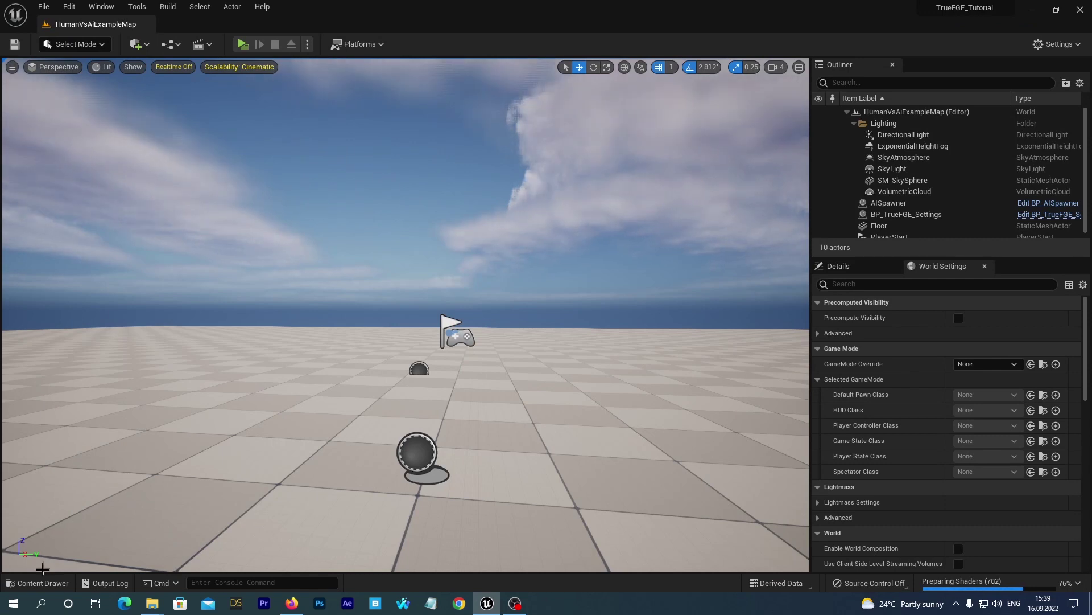
Step: Browse Content > TrueFGE > Blueprints > Miscellaneous and open BP_TrueFGE_Functions
left_click(41, 580)
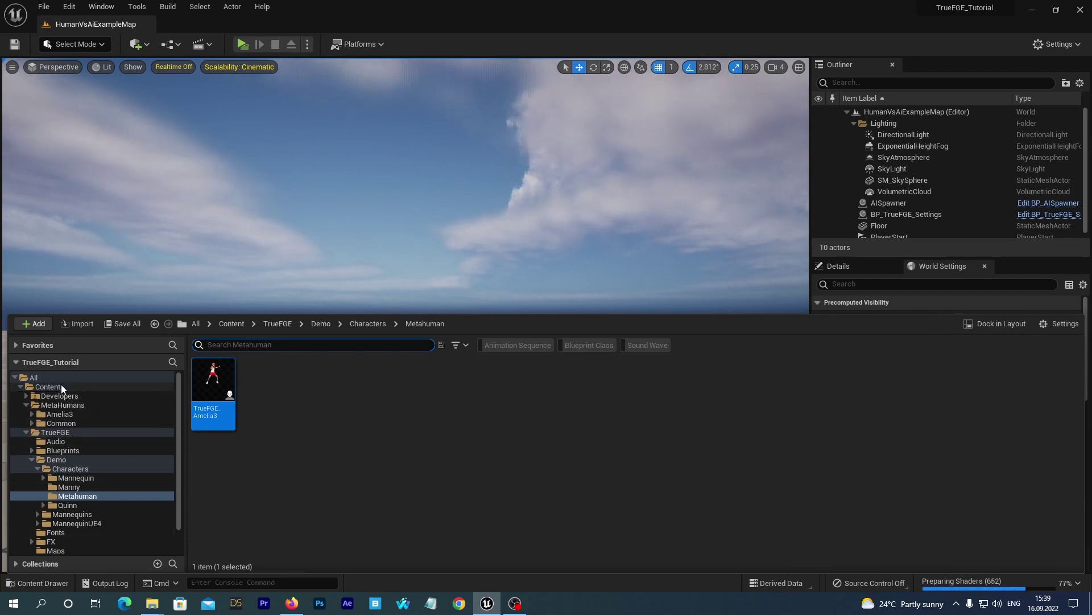
left_click(59, 388)
left_click(54, 433)
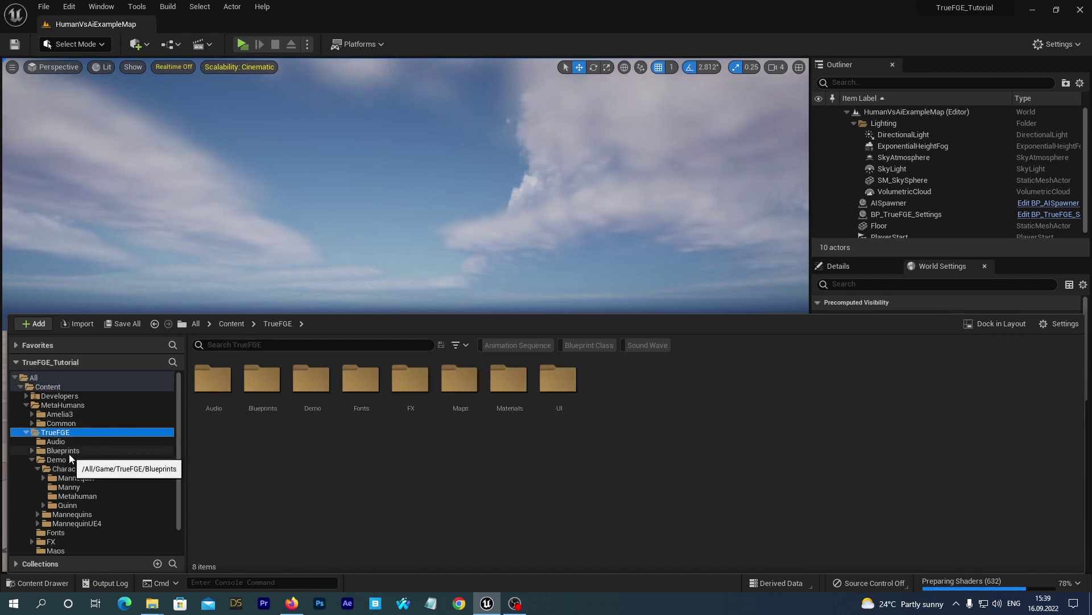
left_click(69, 451)
double_click(256, 388)
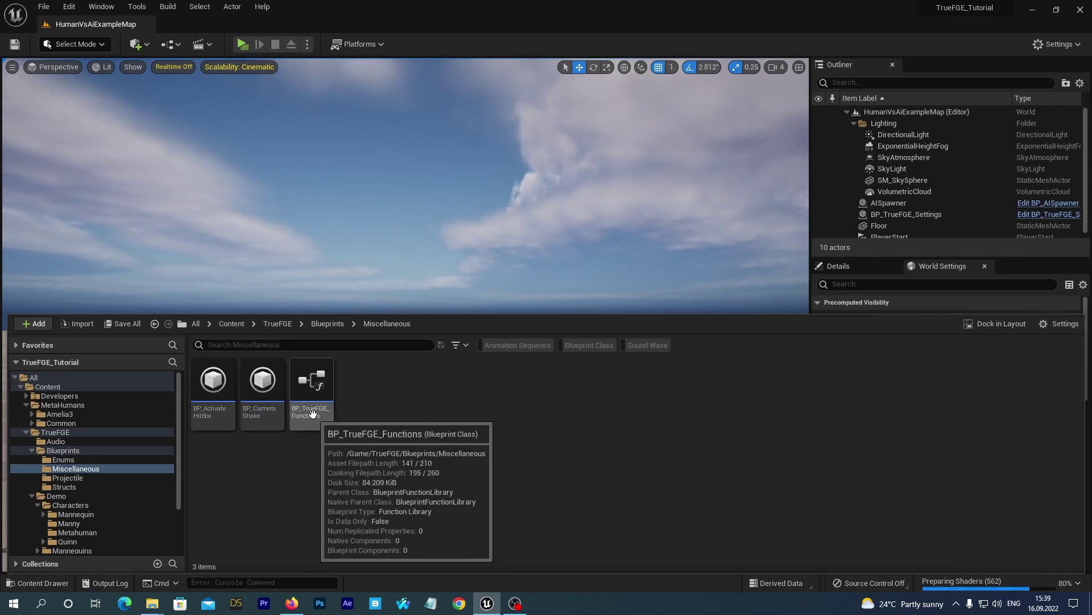
left_click(313, 387)
double_click(314, 387)
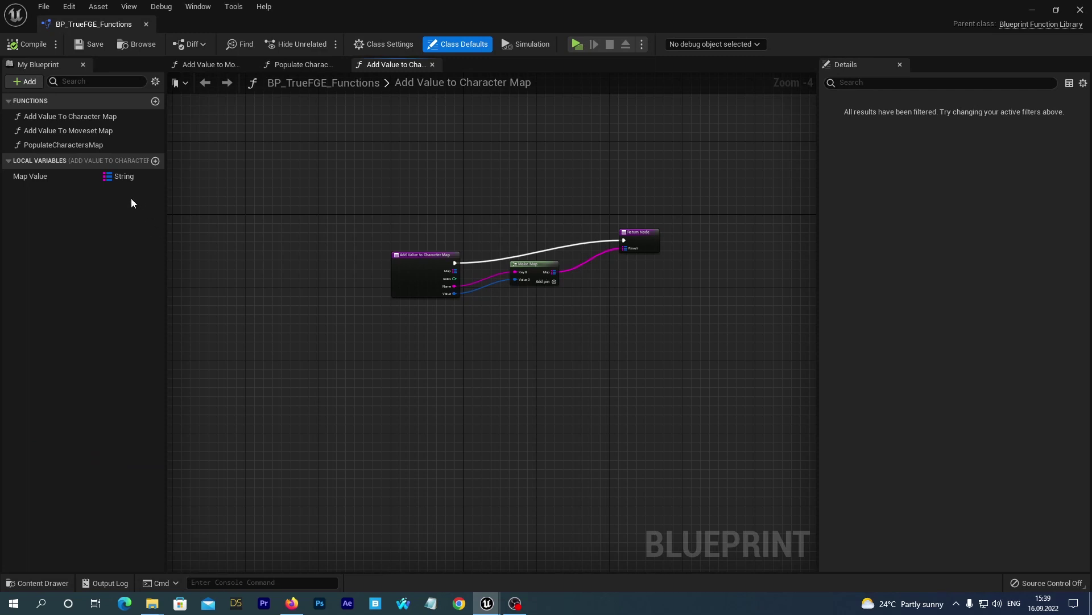
Step: Open PopulateCharactersMap, bring its Make Map node into view, and select the top Make Character node
double_click(58, 144)
scroll(332, 341, "up", 2)
scroll(332, 341, "up", 1)
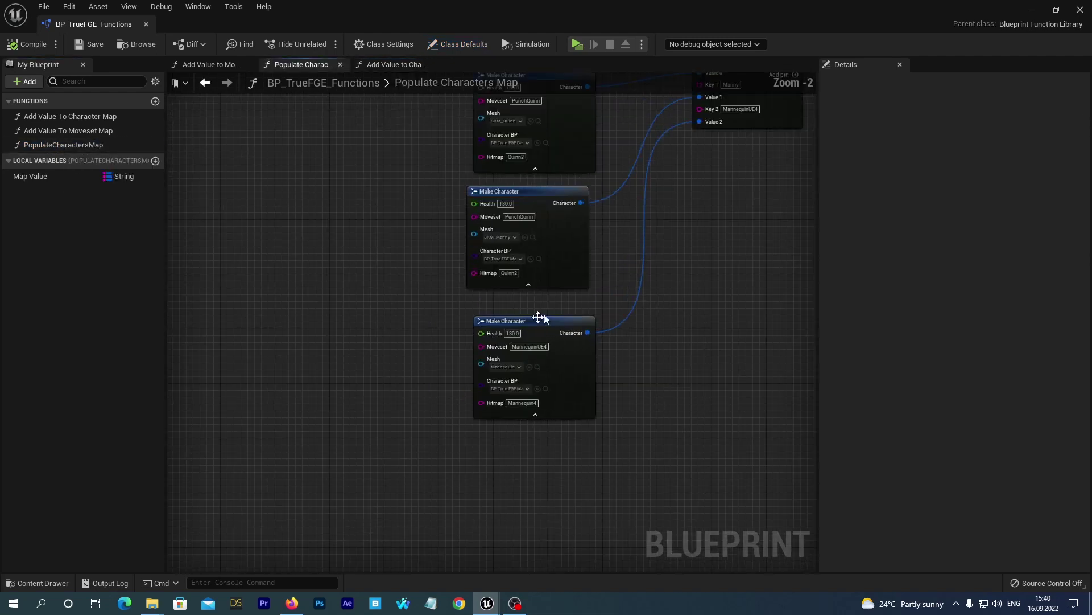
right_click_drag(694, 250, 643, 336)
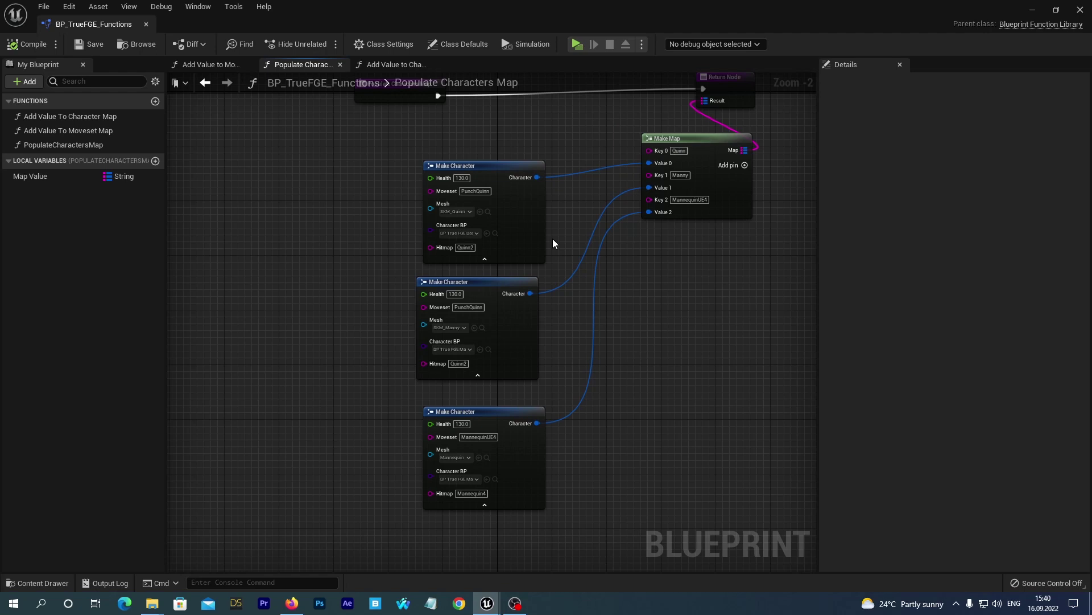
left_click(489, 167)
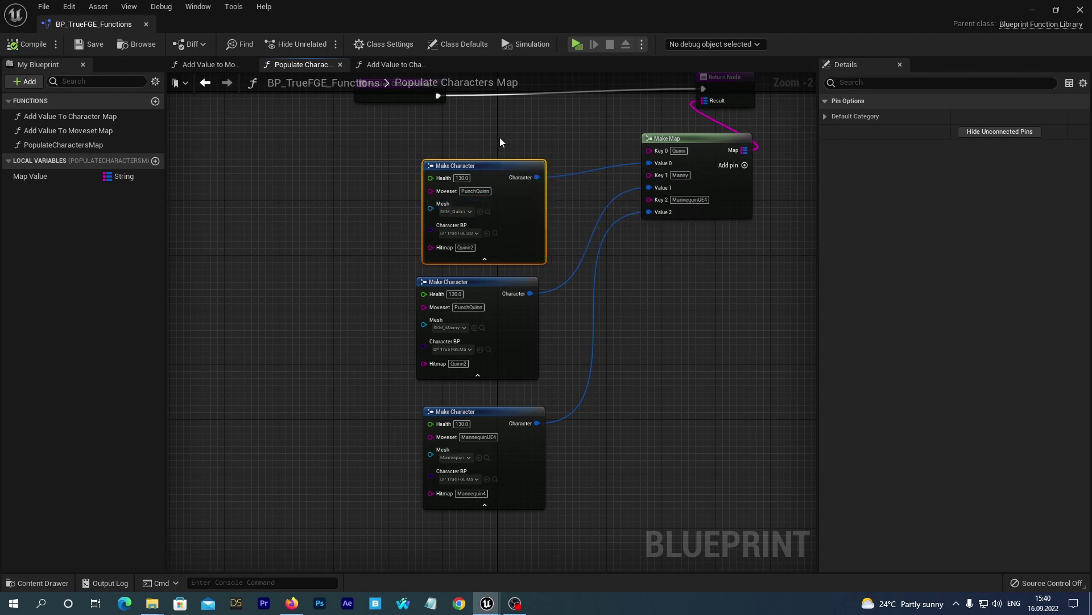
Step: Duplicate the Make Character node, move the copy aside, and set its Character BP to TrueFGE_Amelia3
key("ctrl+w")
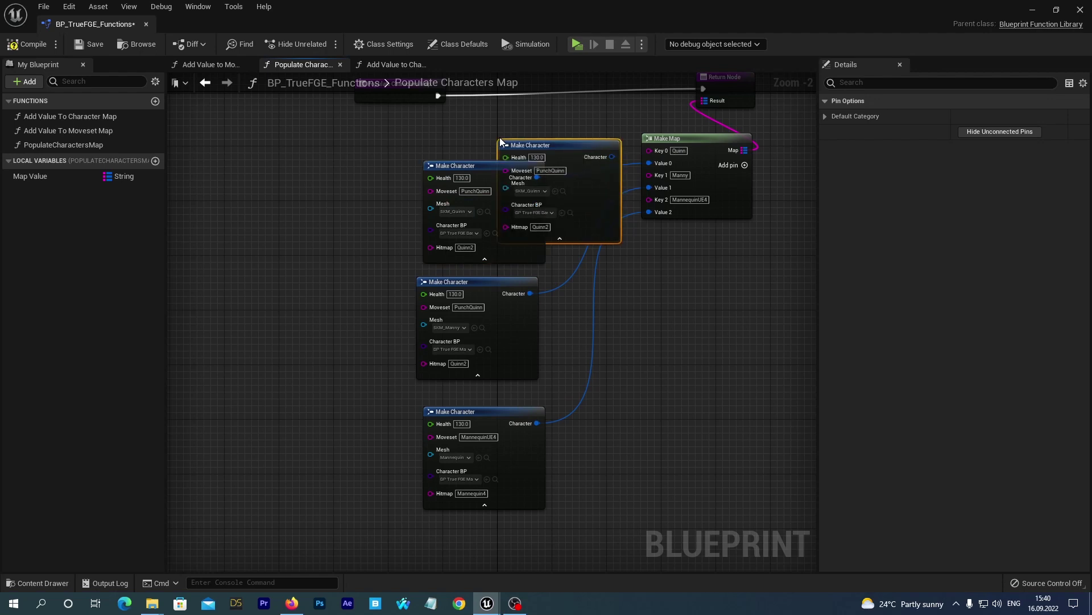
left_click_drag(526, 148, 655, 344)
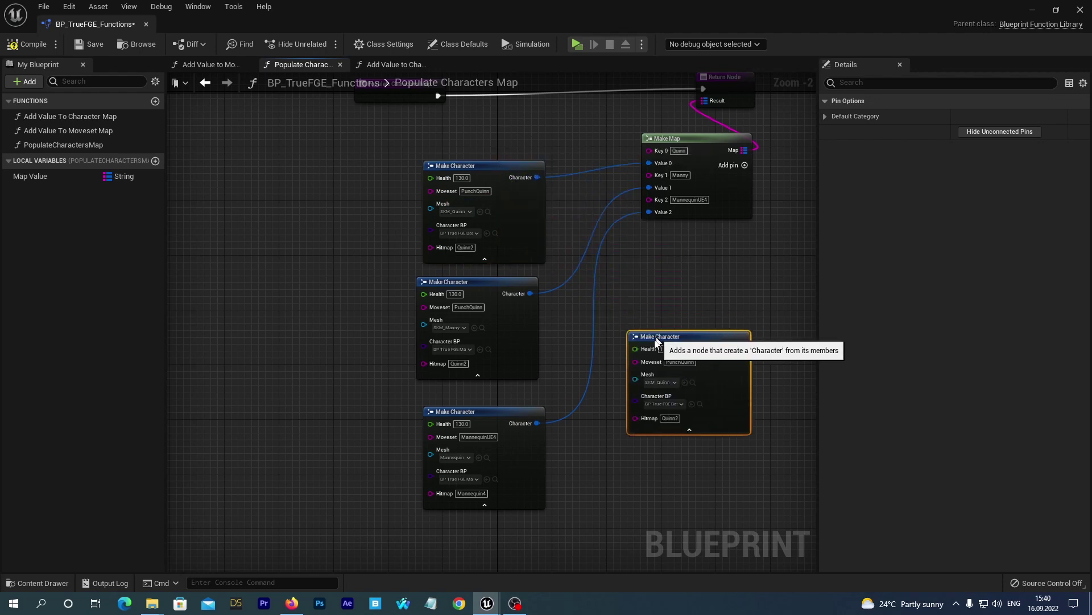
scroll(740, 384, "up", 2)
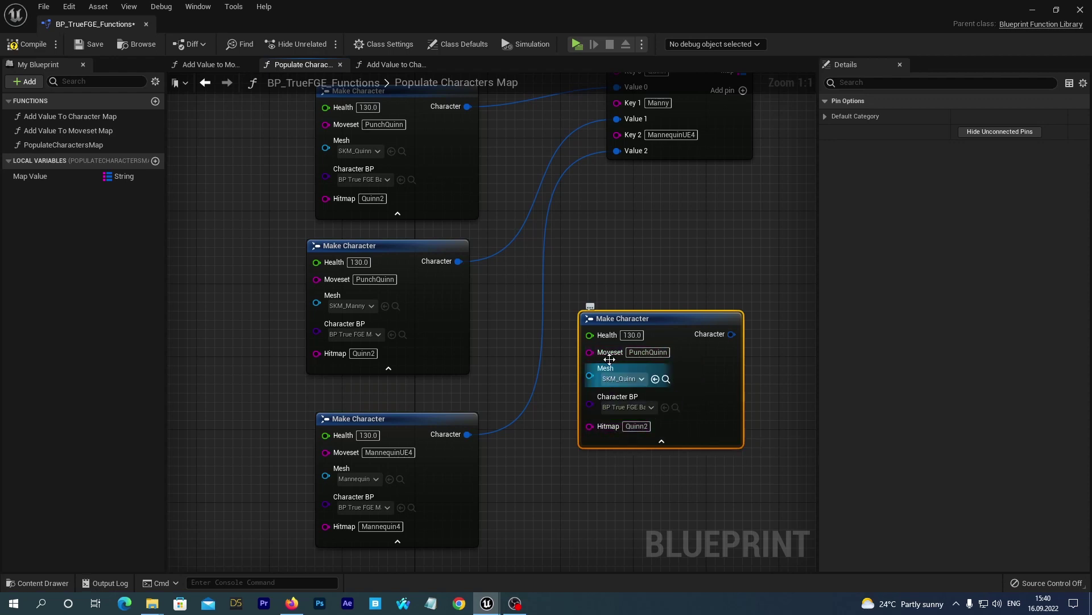
left_click(638, 408)
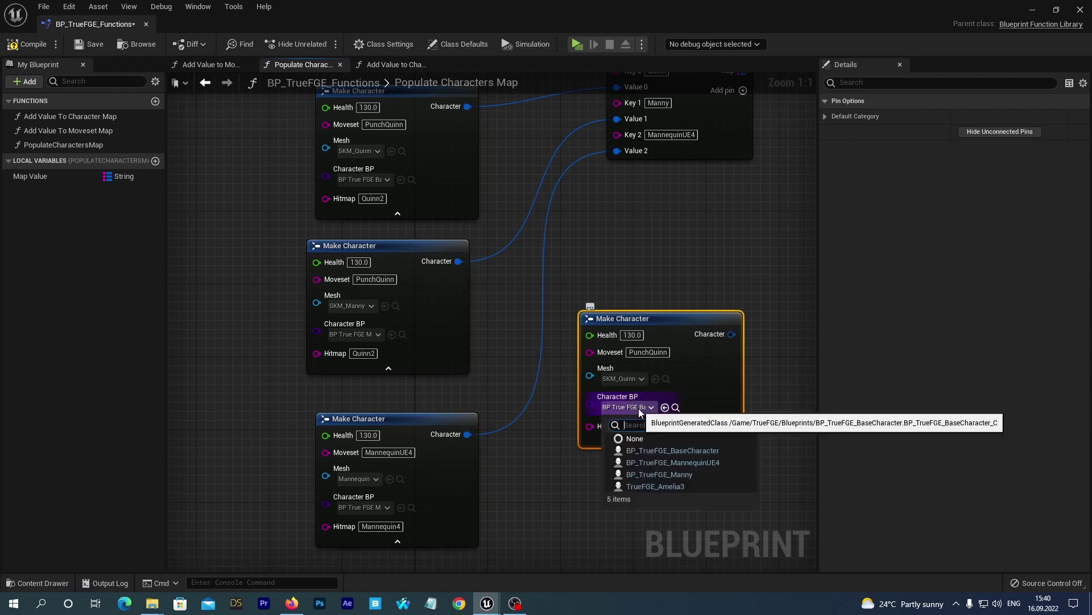
left_click(674, 486)
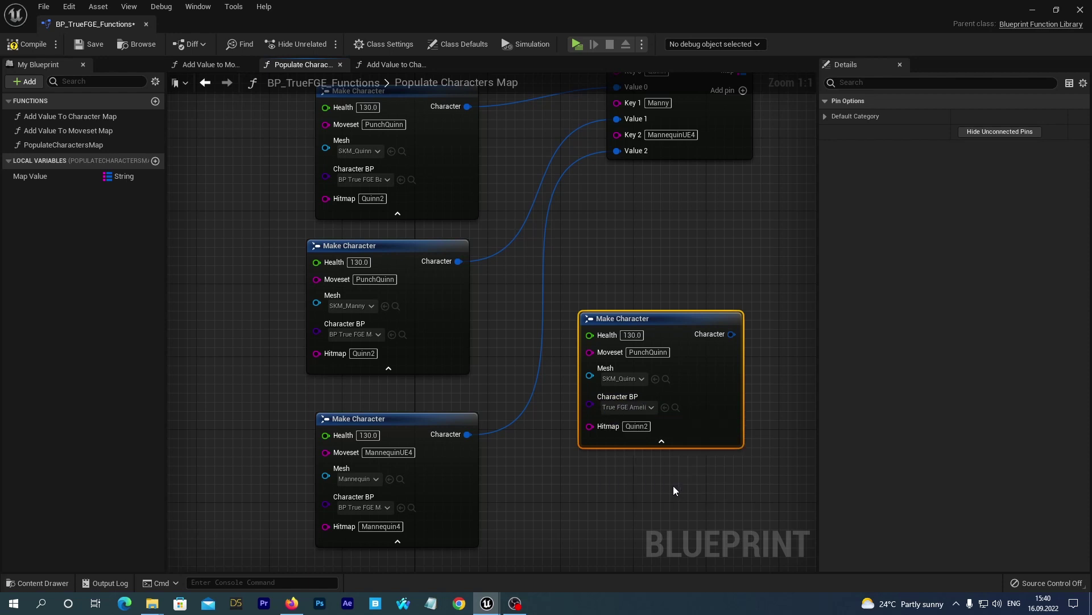
left_click(673, 273)
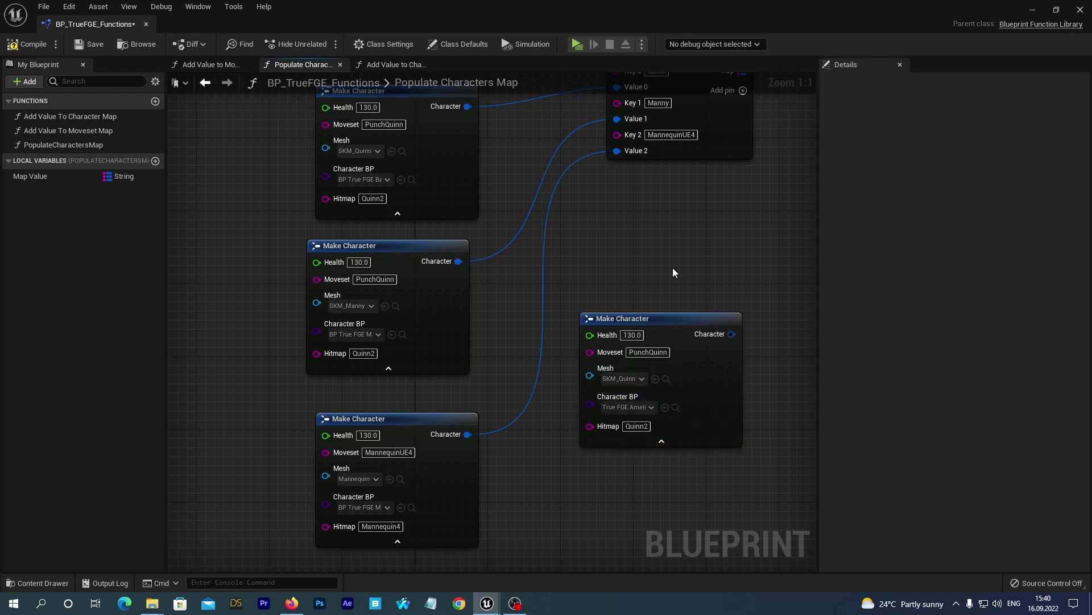
Step: Add a fourth key/value pair to Make Map with key Amelia
right_click_drag(673, 273, 647, 356)
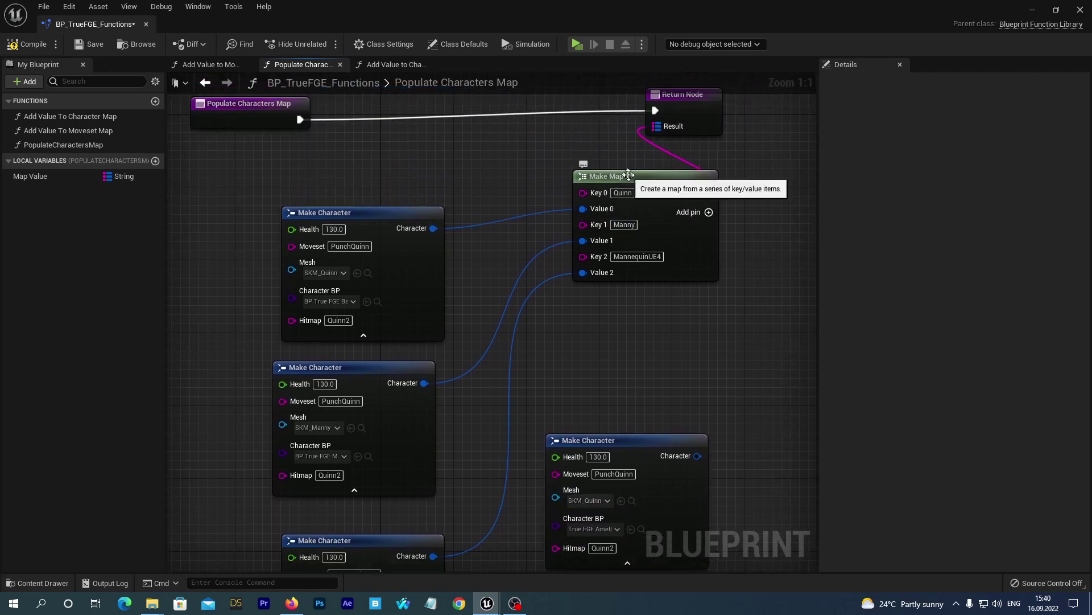
left_click(636, 180)
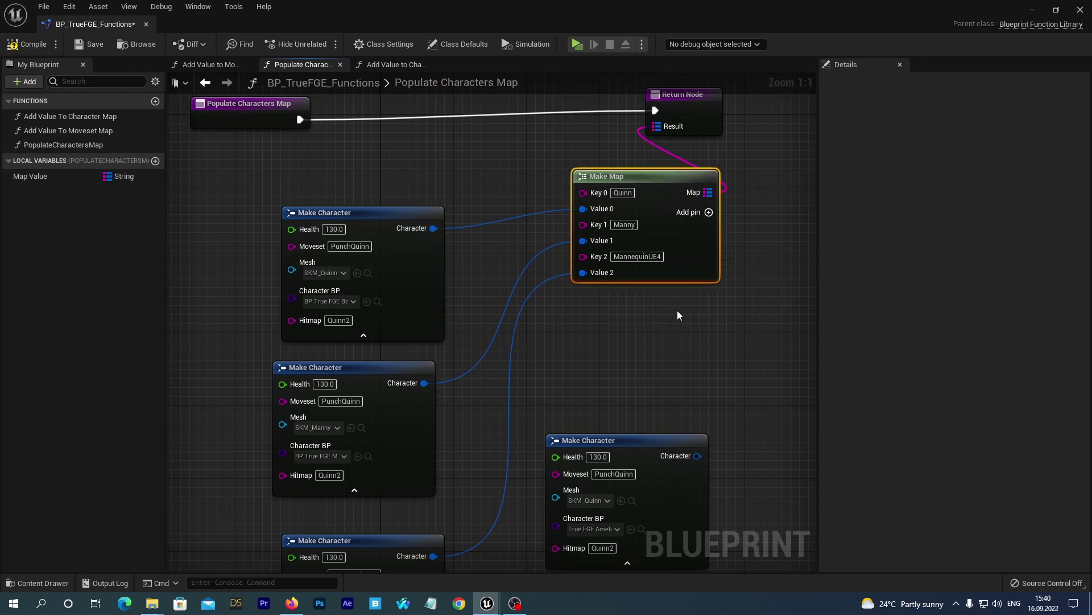
right_click(679, 279)
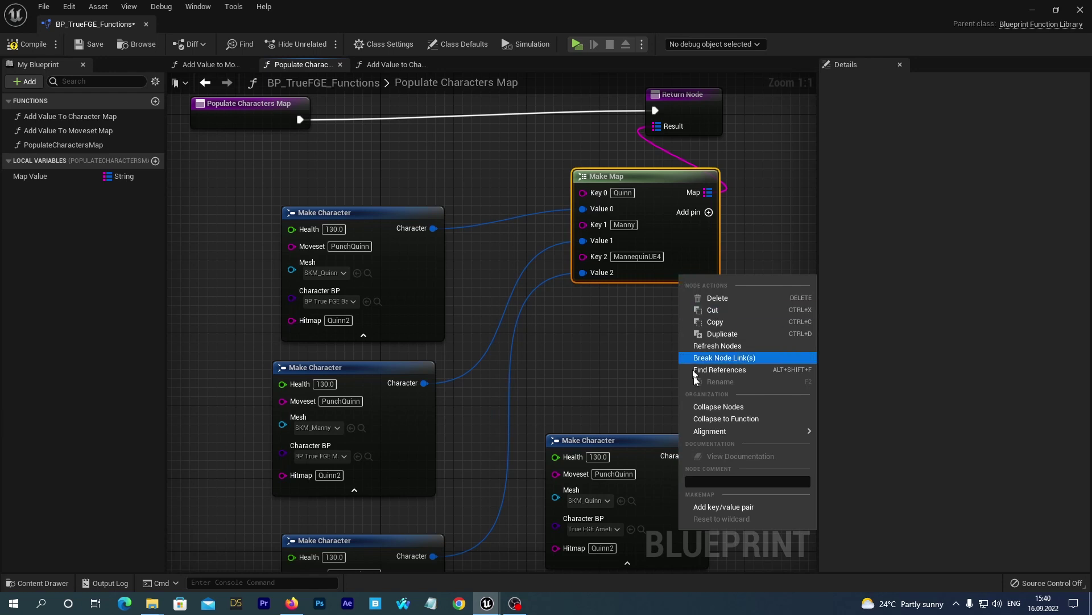
left_click(707, 508)
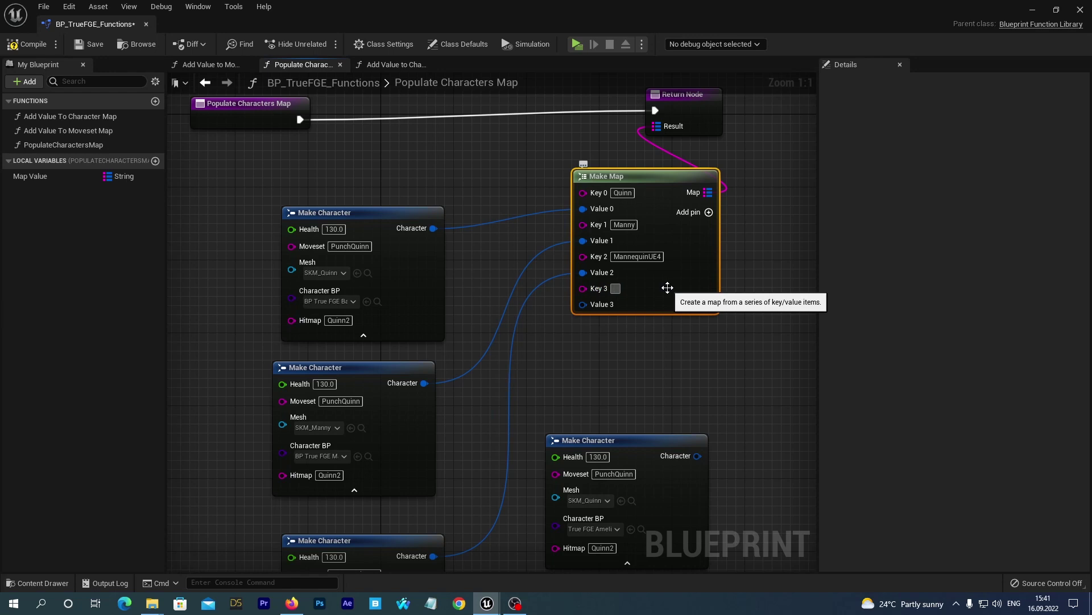
type("Amelia")
key("Return")
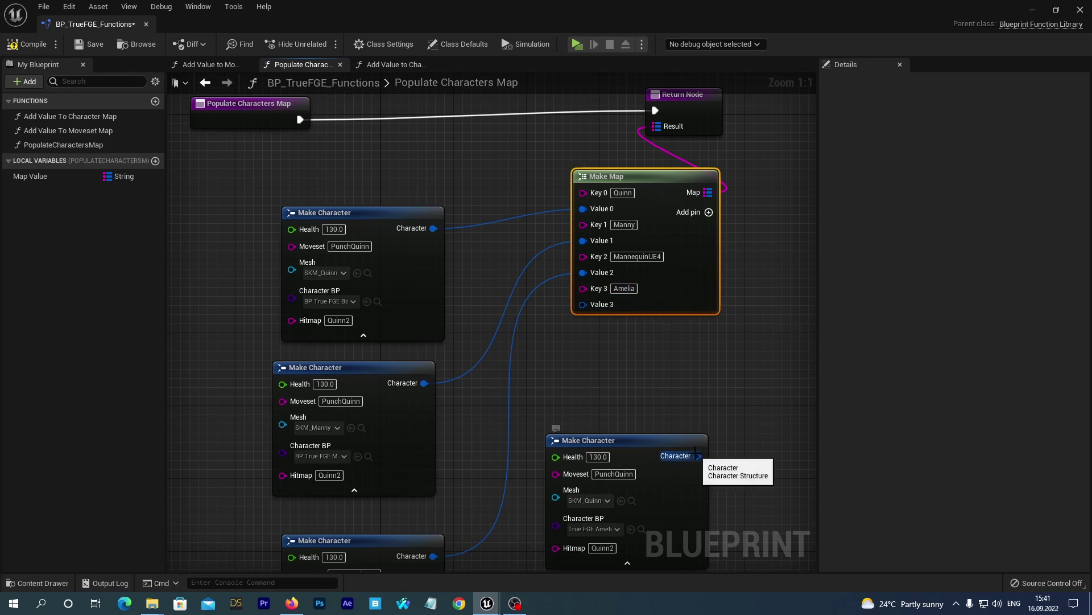
Step: Wire the Amelia Make Character node into Value 3, then compile and save
left_click(683, 475)
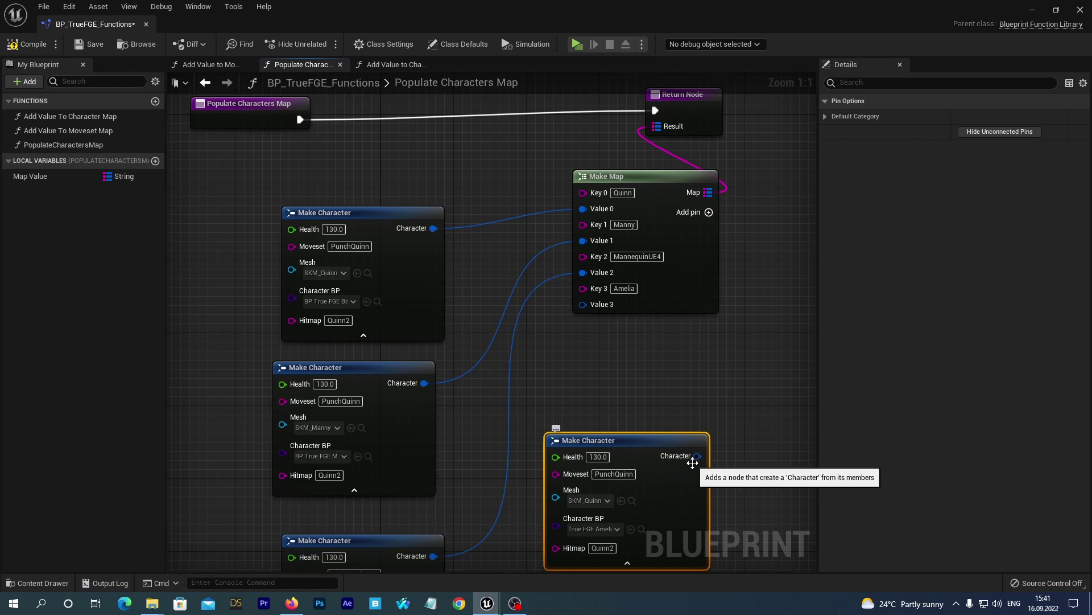
left_click_drag(697, 456, 582, 305)
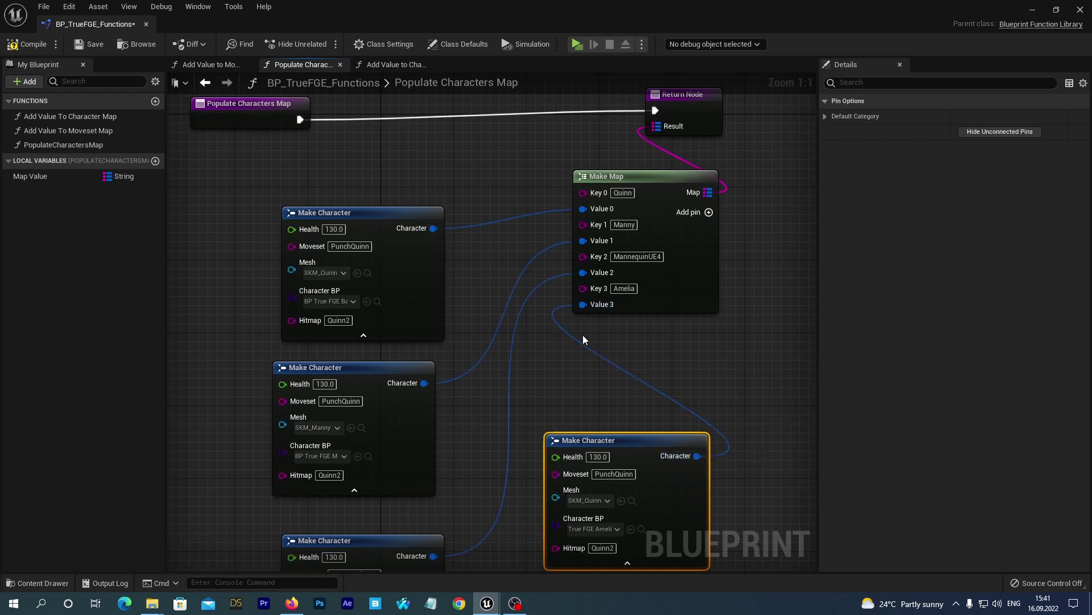
left_click(25, 45)
left_click(81, 50)
Step: Close the functions blueprint and run a quick test game of the level
left_click(1082, 10)
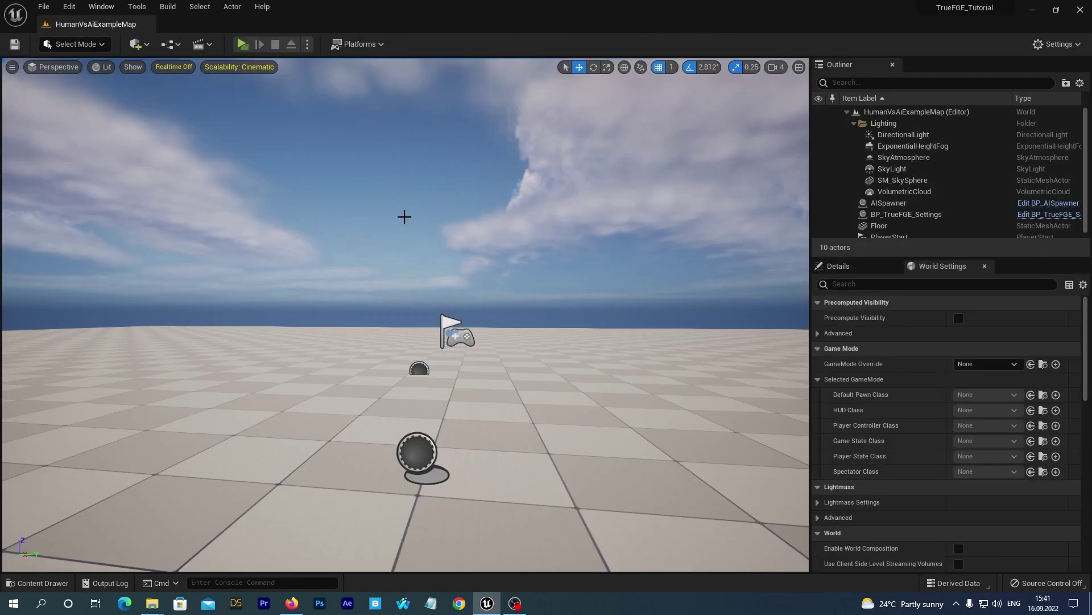
left_click(241, 45)
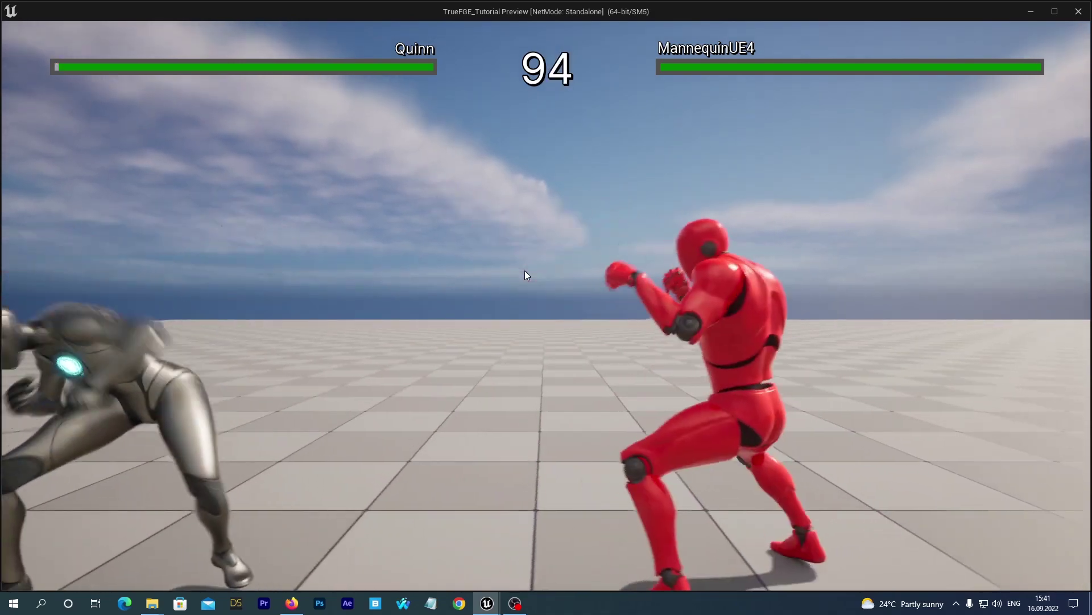
key("Escape")
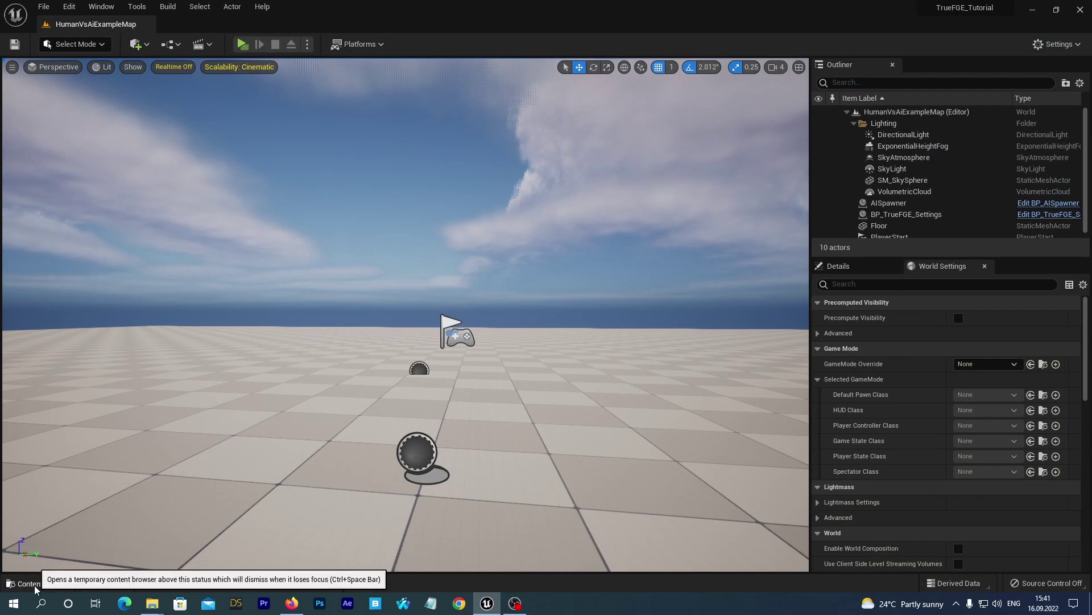
Step: Open BP_TrueFGE_GameMode from the TrueFGE Blueprints folder
left_click(38, 583)
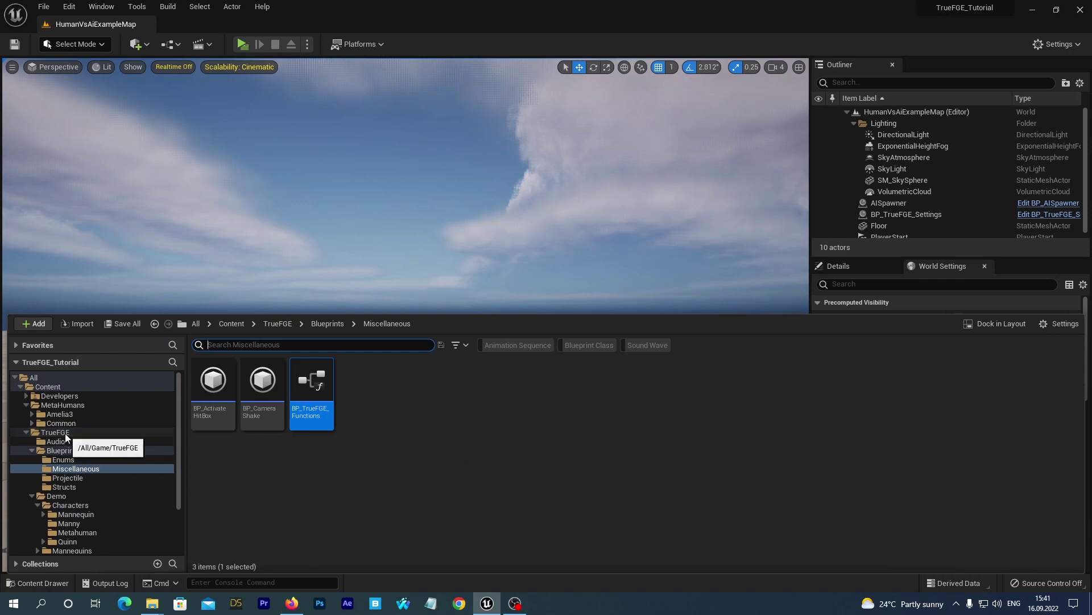
left_click(70, 451)
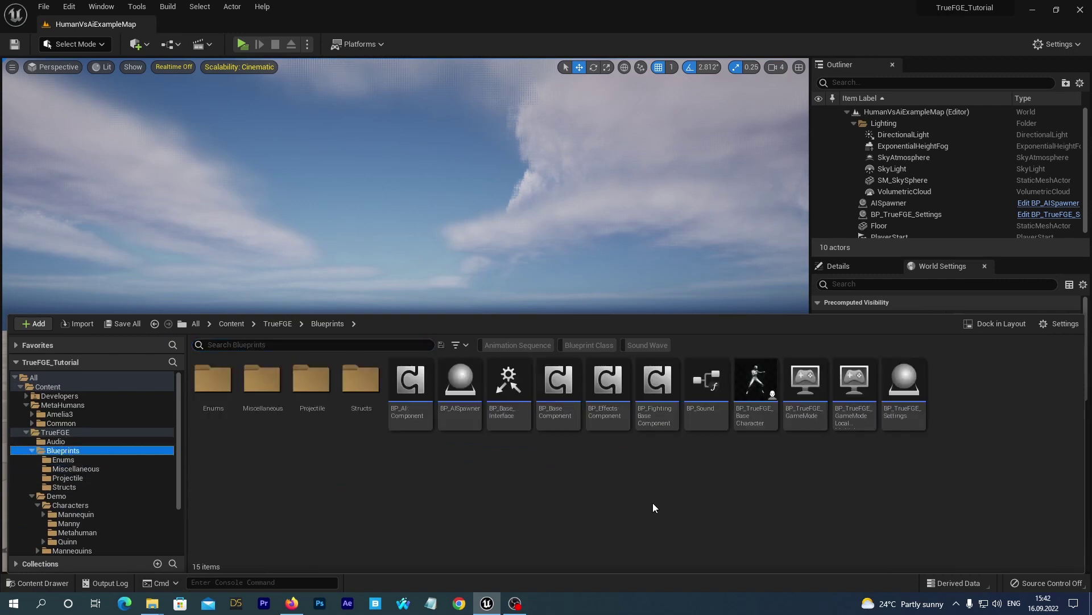
left_click(805, 394)
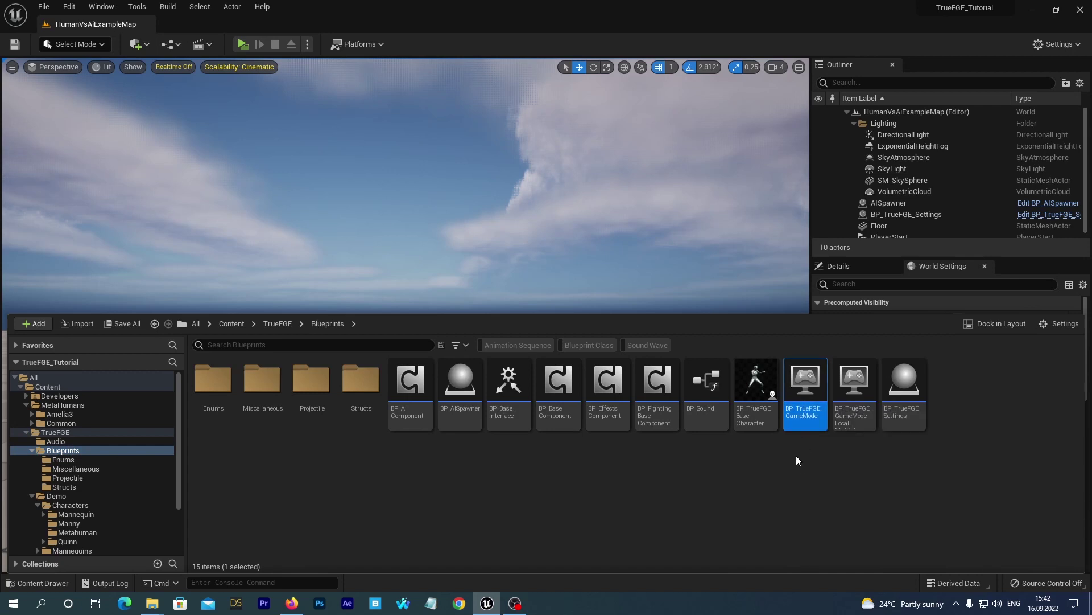
mouse_move(805, 393)
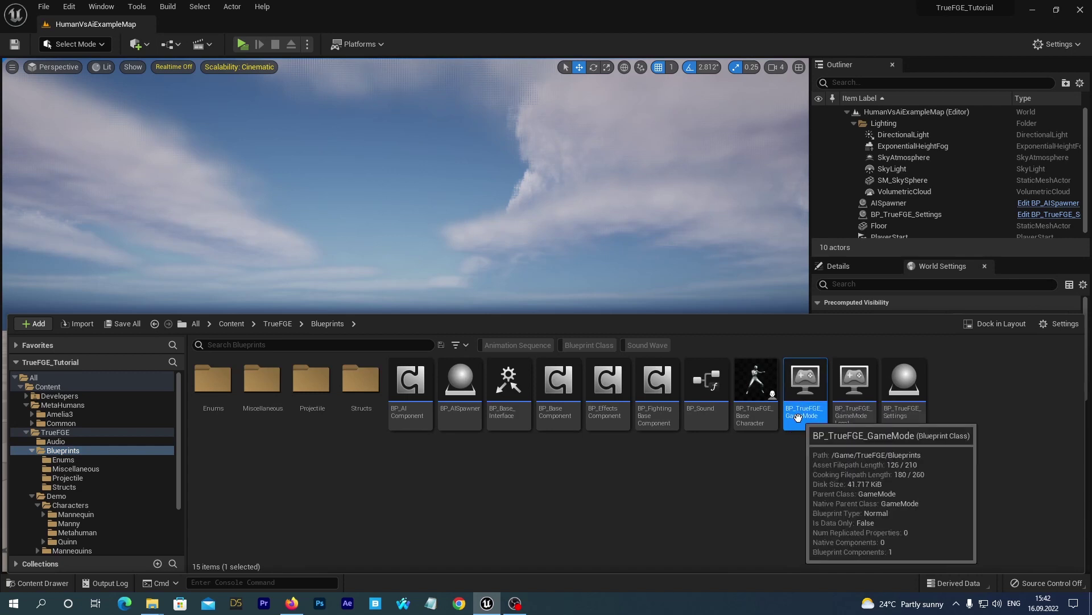
double_click(803, 385)
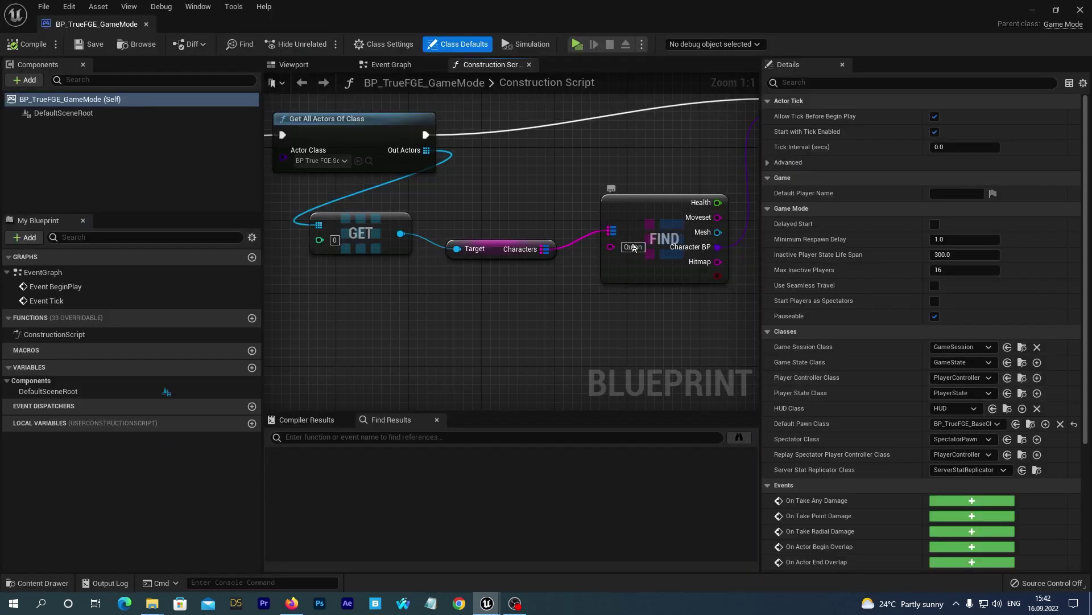
Step: Change the FIND node key from Quinn to Amelia, then compile, save and close the GameMode
left_click(633, 246)
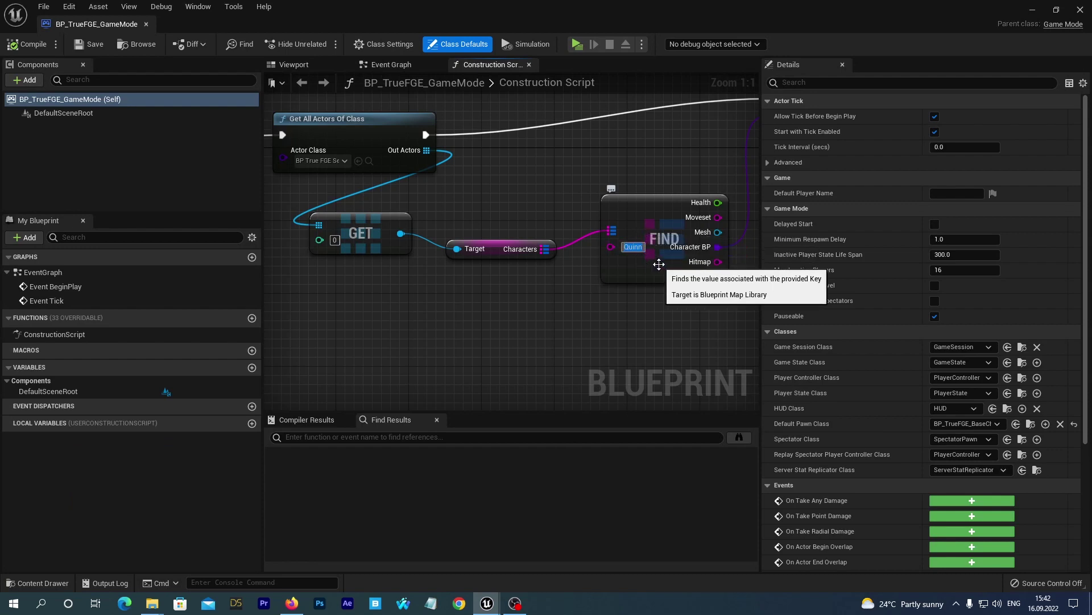
type("Amelia")
key("Return")
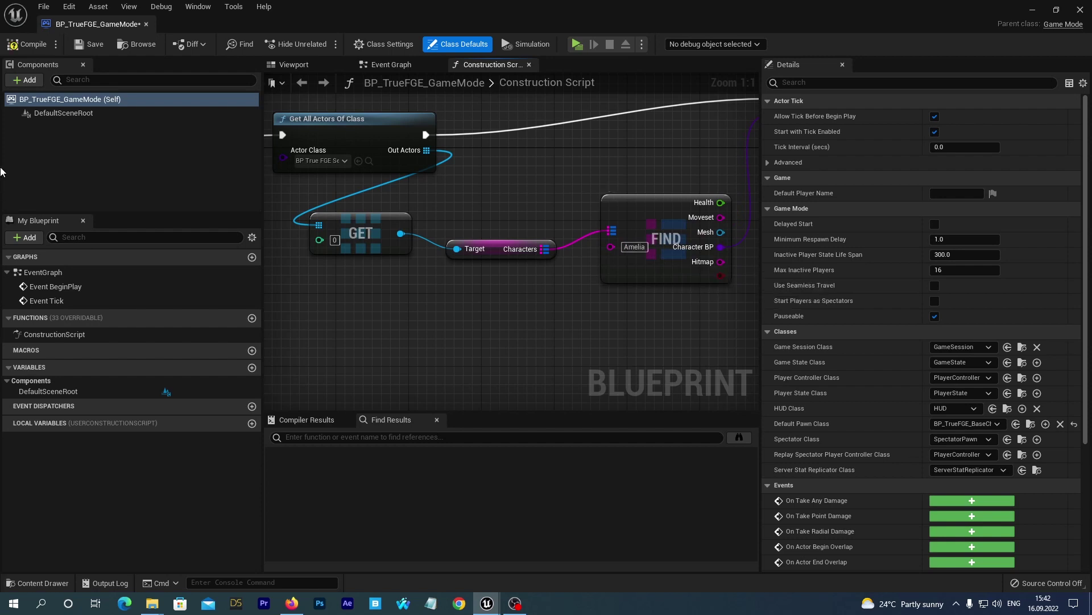
left_click(28, 43)
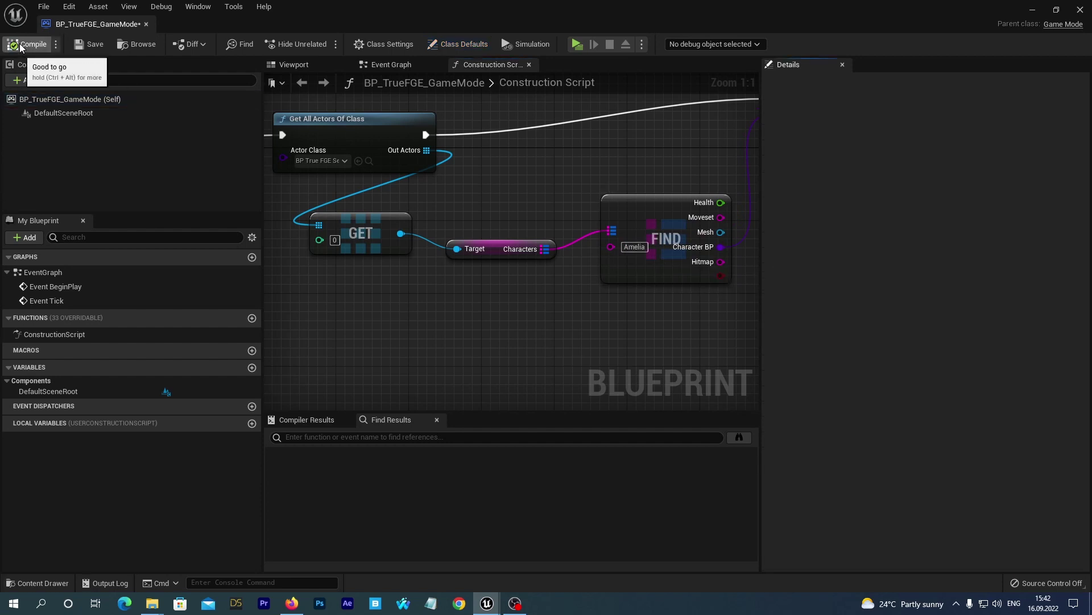
left_click(83, 49)
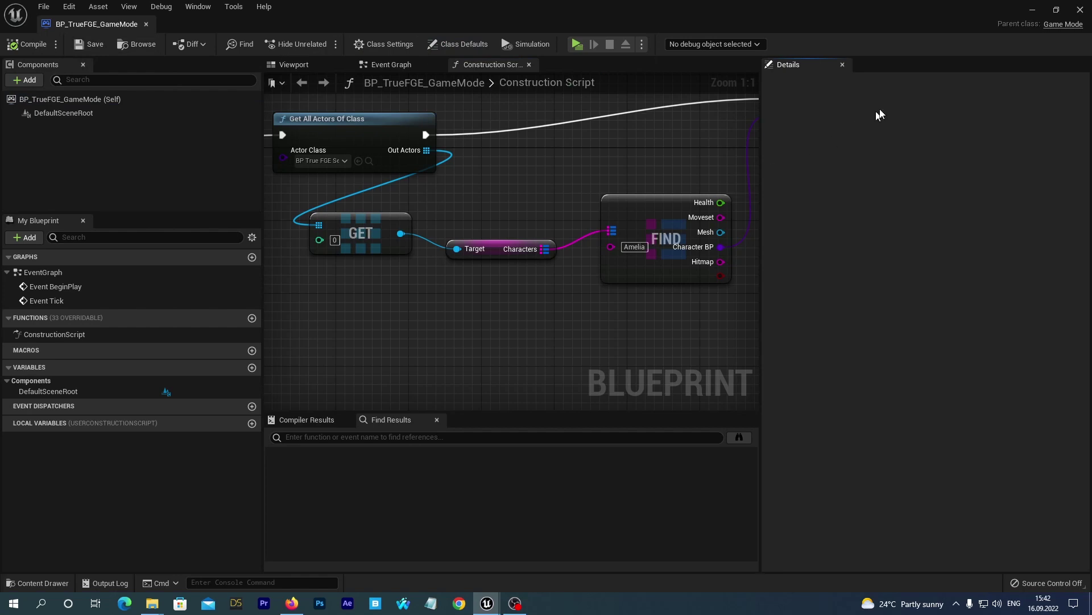
left_click(1081, 10)
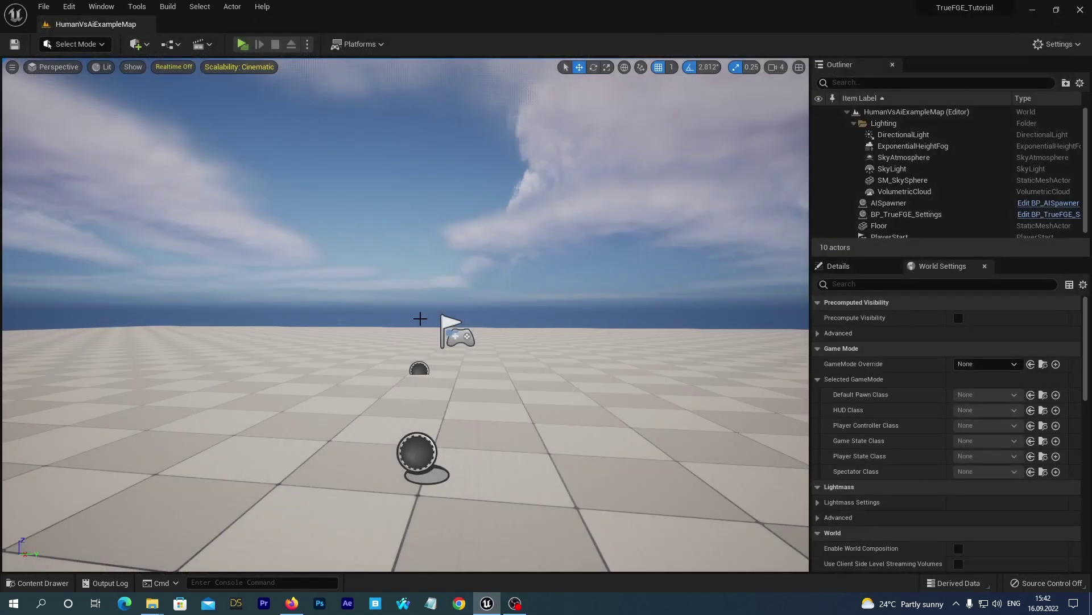
Step: Test-play the level, then inspect the BP_TrueFGE_Settings actor's Characters map
left_click(244, 44)
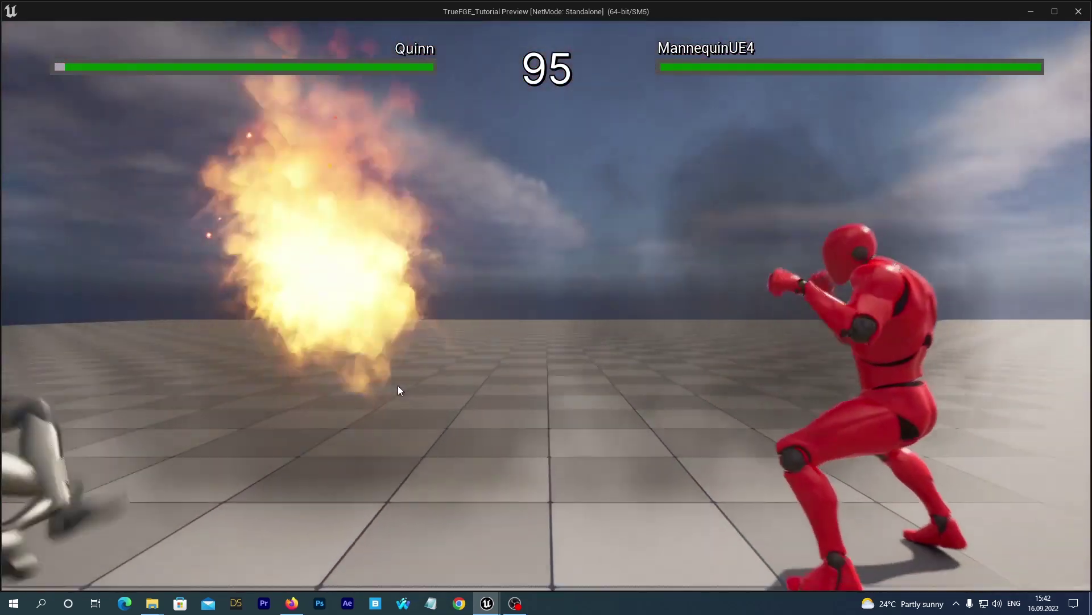
key("Escape")
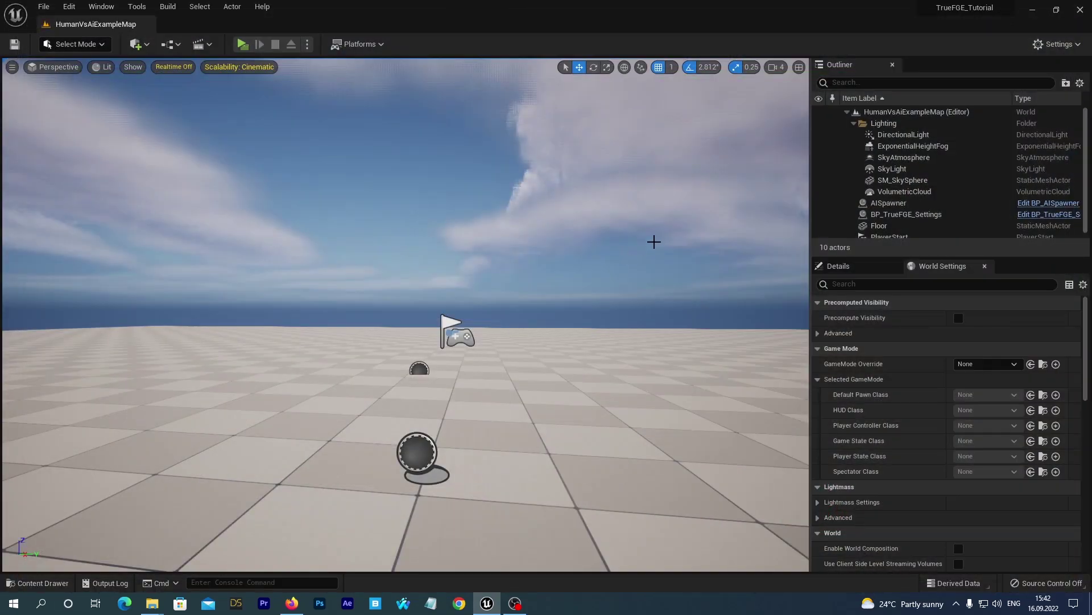
left_click(896, 218)
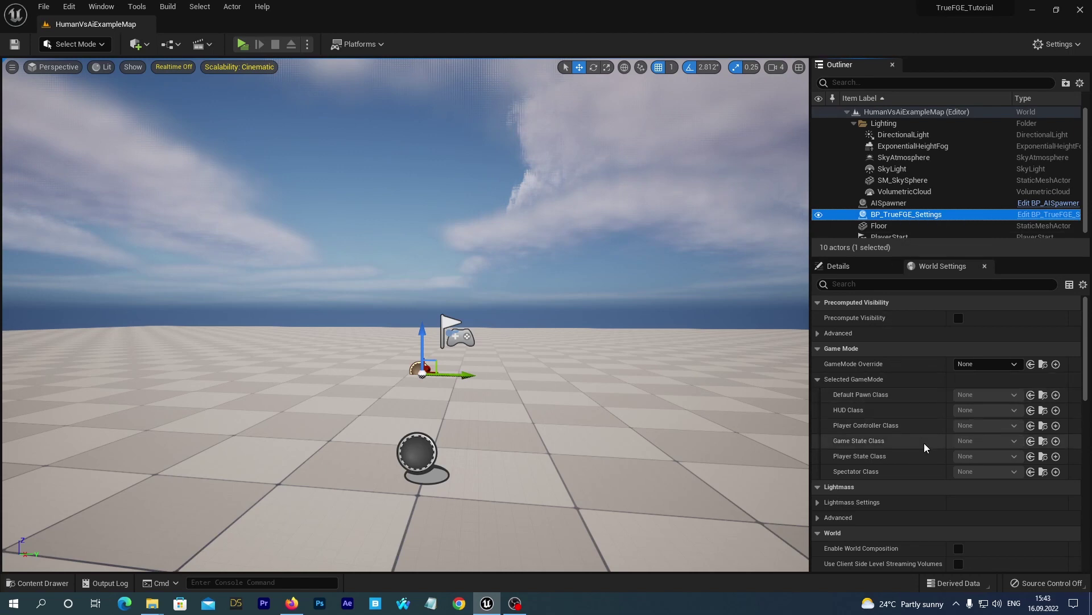
scroll(947, 430, "down", 1)
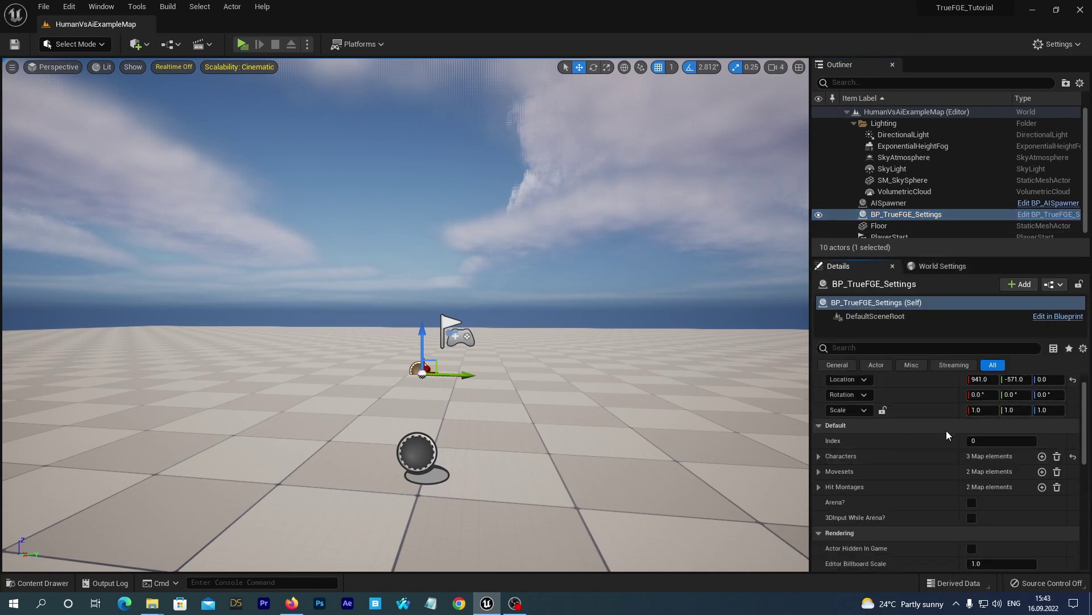
left_click(818, 457)
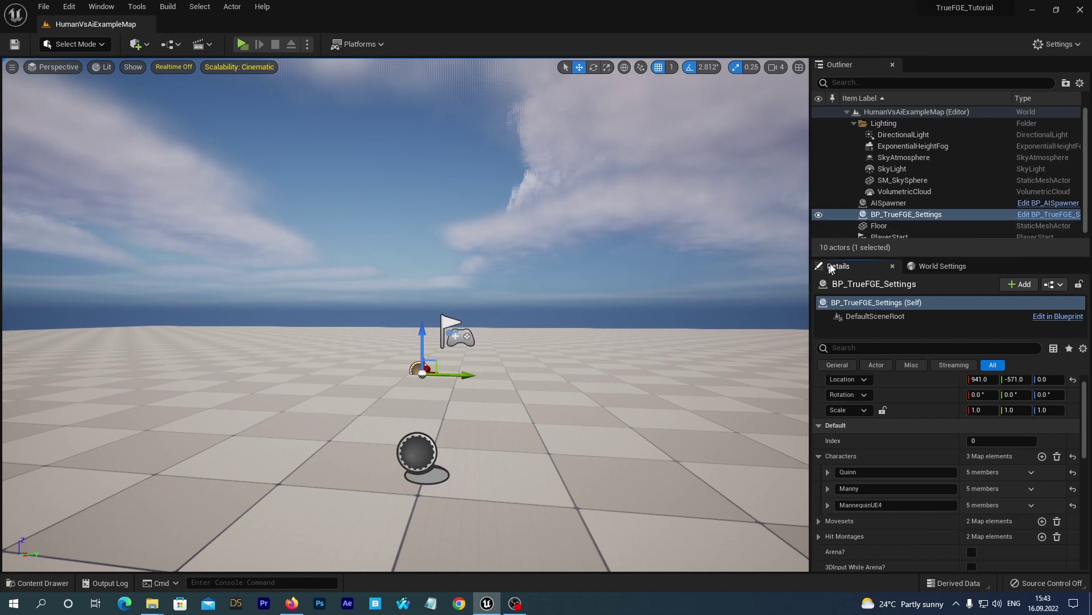
Step: Delete the BP_TrueFGE_Settings actor from the level, leaving nine actors
right_click(894, 213)
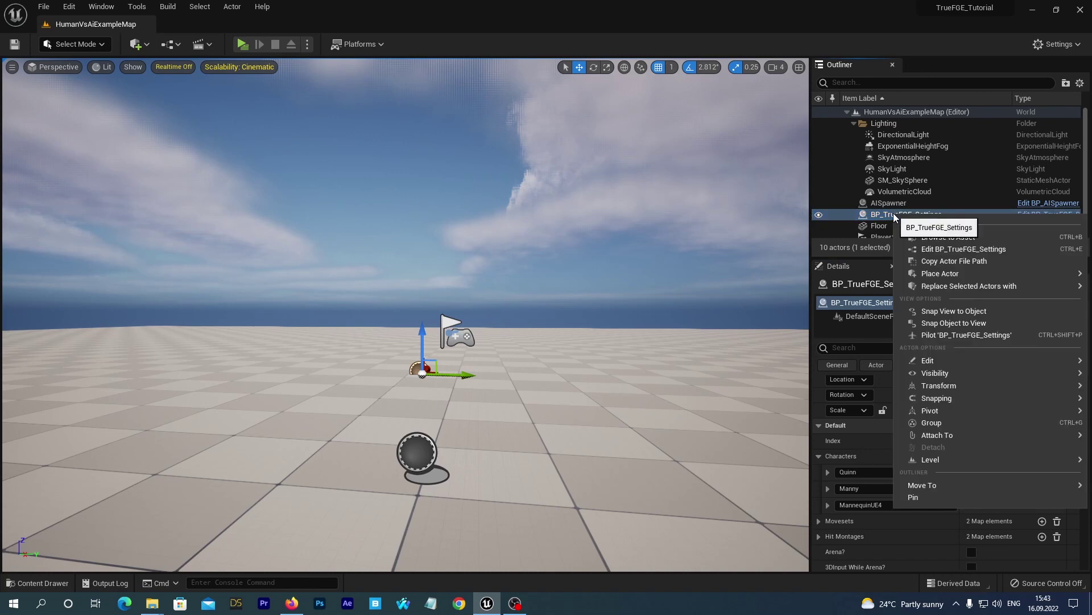
left_click(879, 216)
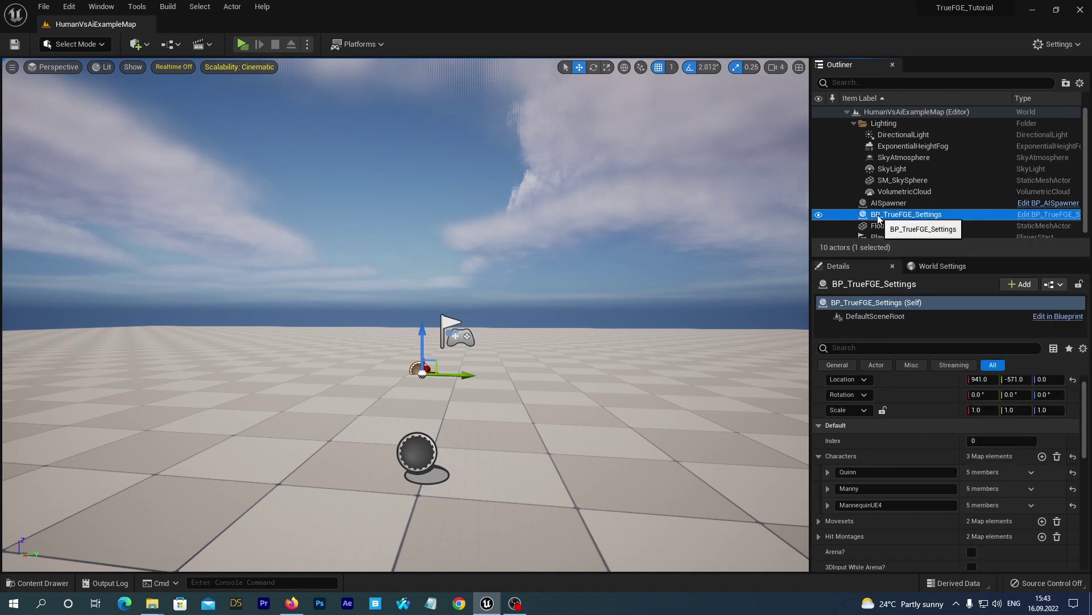
key("Delete")
left_click(44, 582)
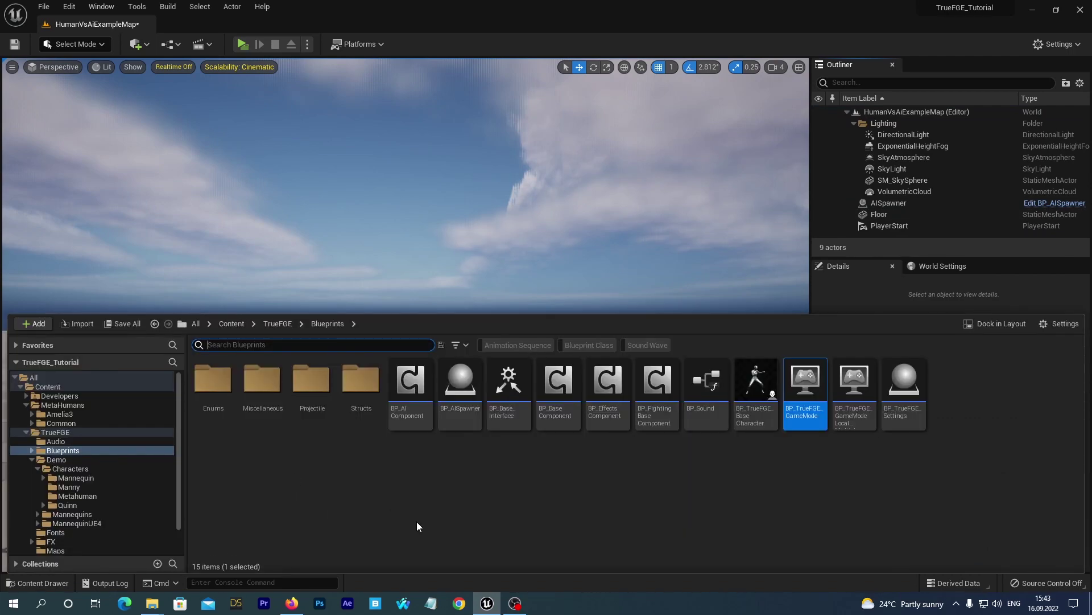
Step: Drag BP_TrueFGE_Settings from the Blueprints folder into the viewport as a new actor
left_click(906, 394)
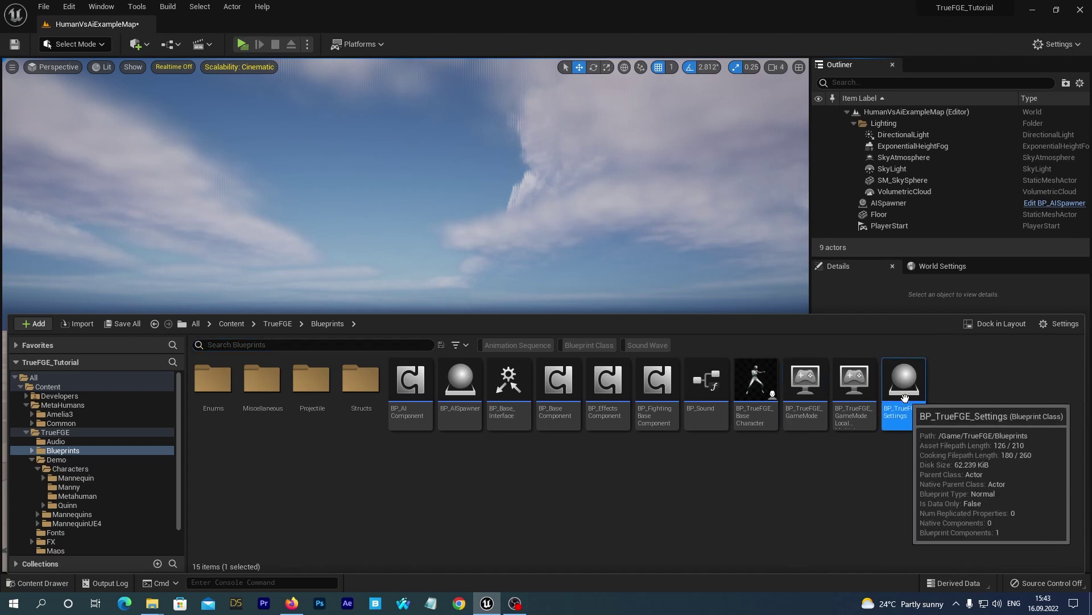
mouse_move(905, 397)
left_mouse_down()
mouse_move(607, 340)
mouse_move(603, 371)
left_mouse_up()
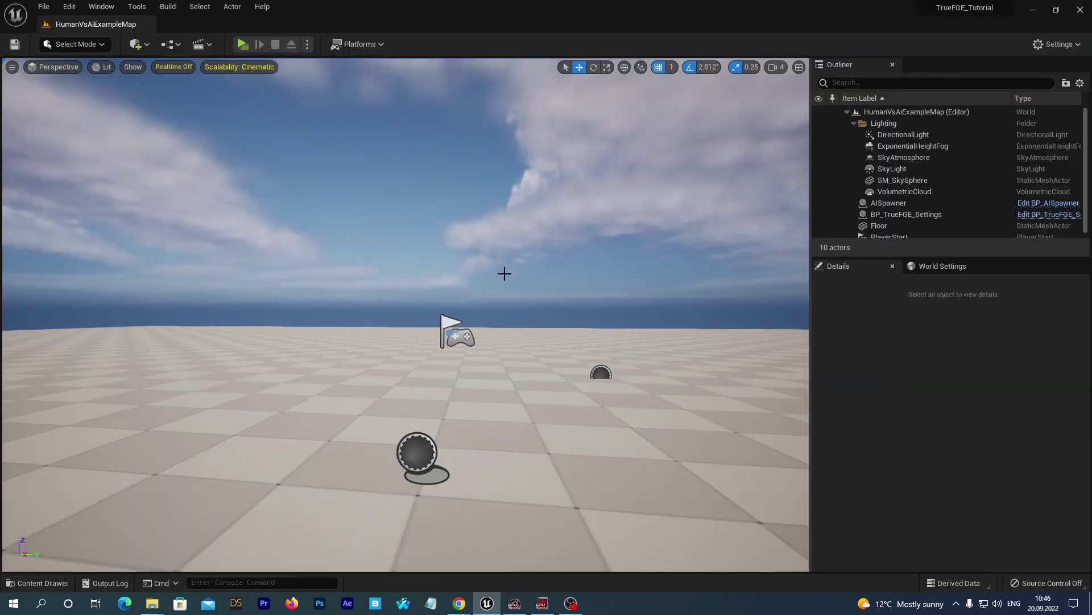
Step: Open TrueFGE_Amelia3 and locate its Face component's Face_AnimBP in MetaHumans Common Face
left_click(41, 582)
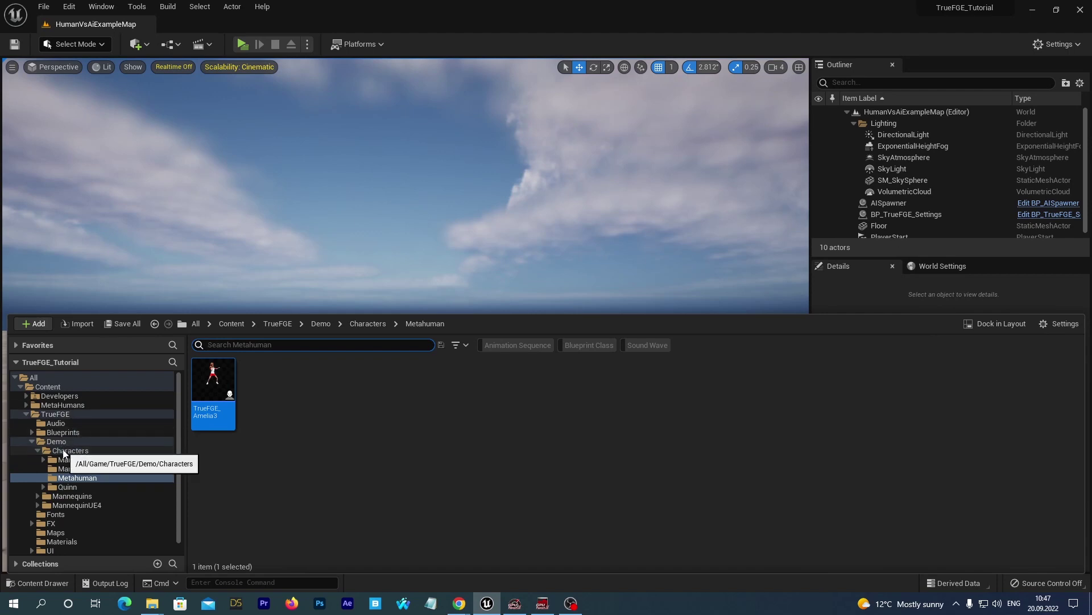
mouse_move(214, 392)
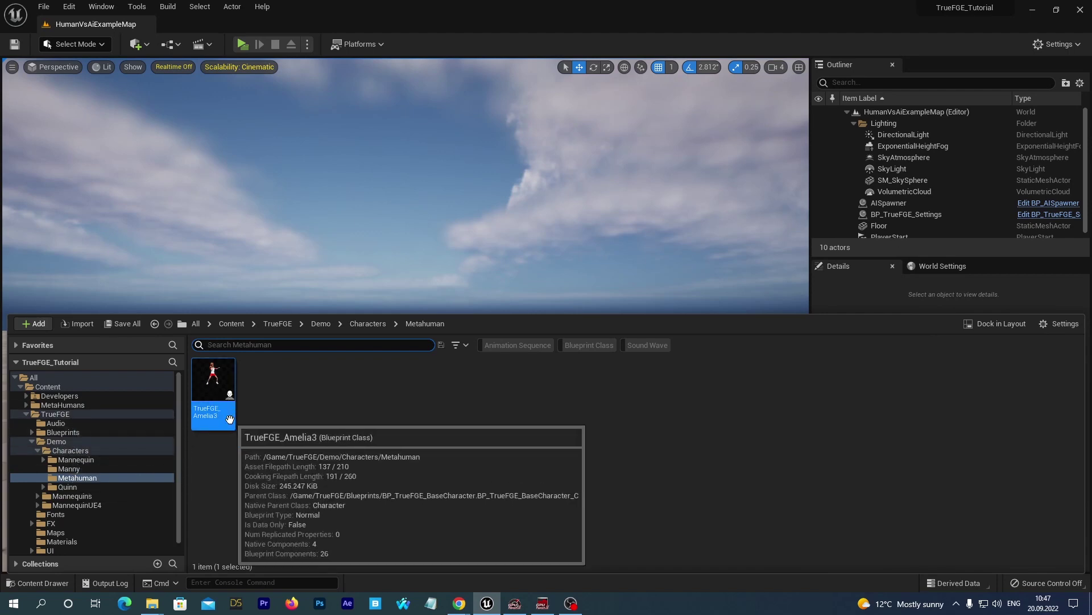
double_click(217, 380)
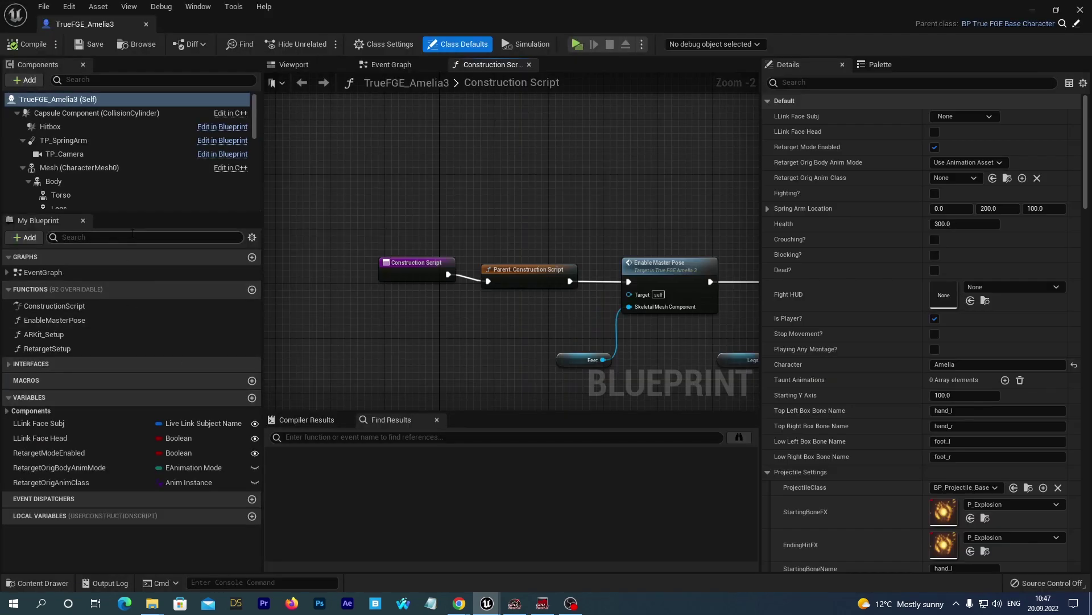
scroll(150, 170, "down", 2)
scroll(150, 170, "down", 1)
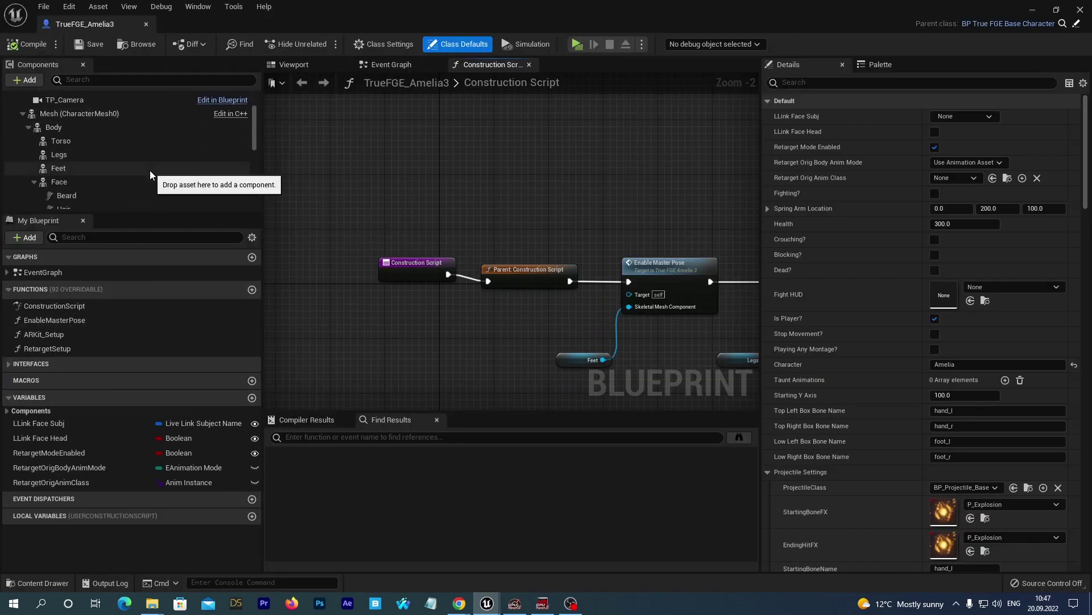
left_click(79, 180)
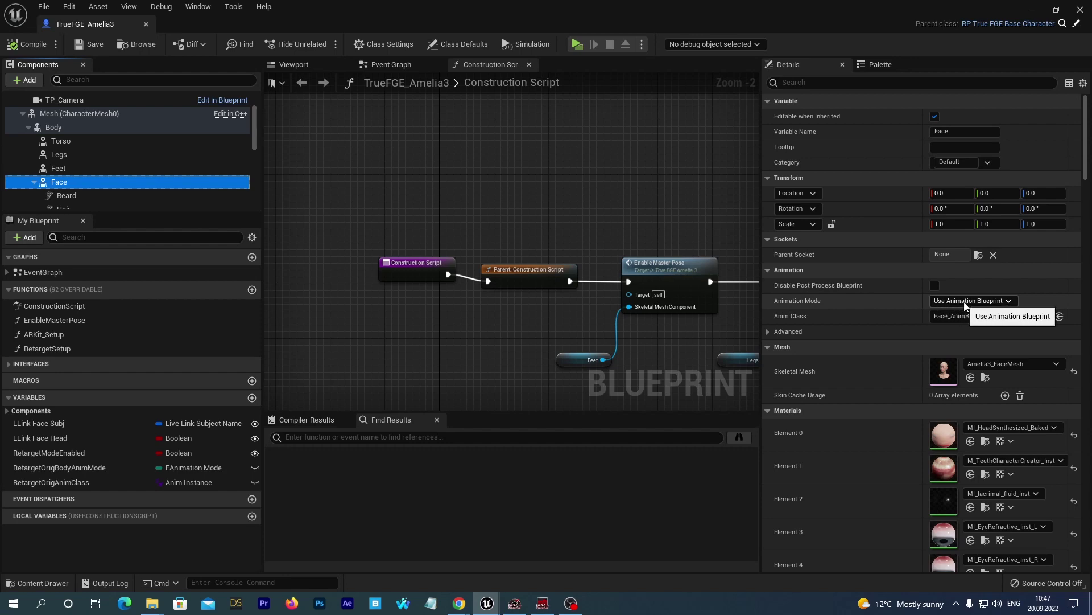
left_click(1009, 301)
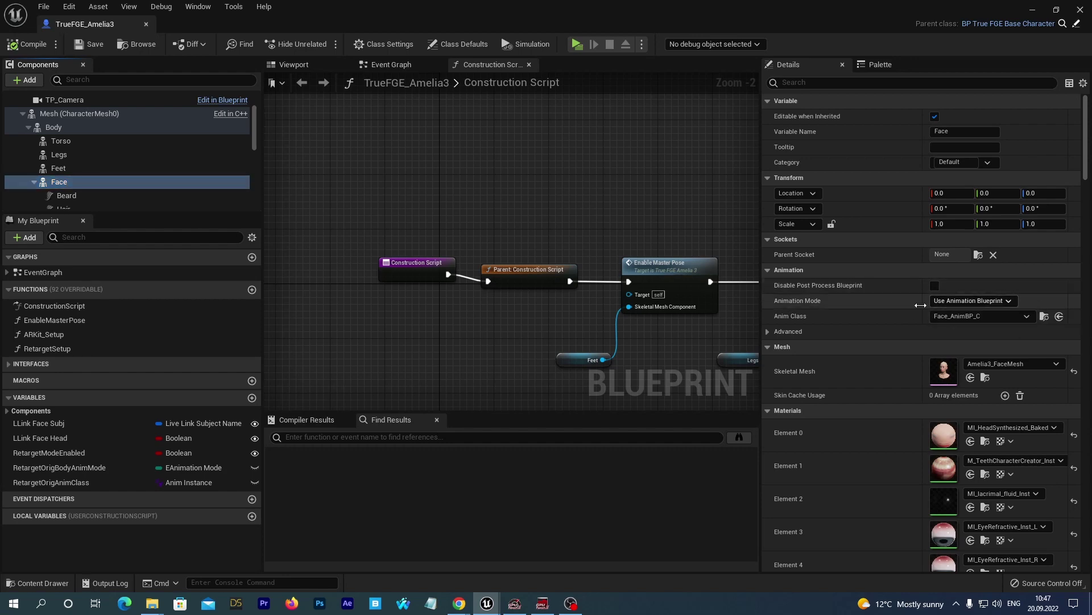
left_click(1043, 316)
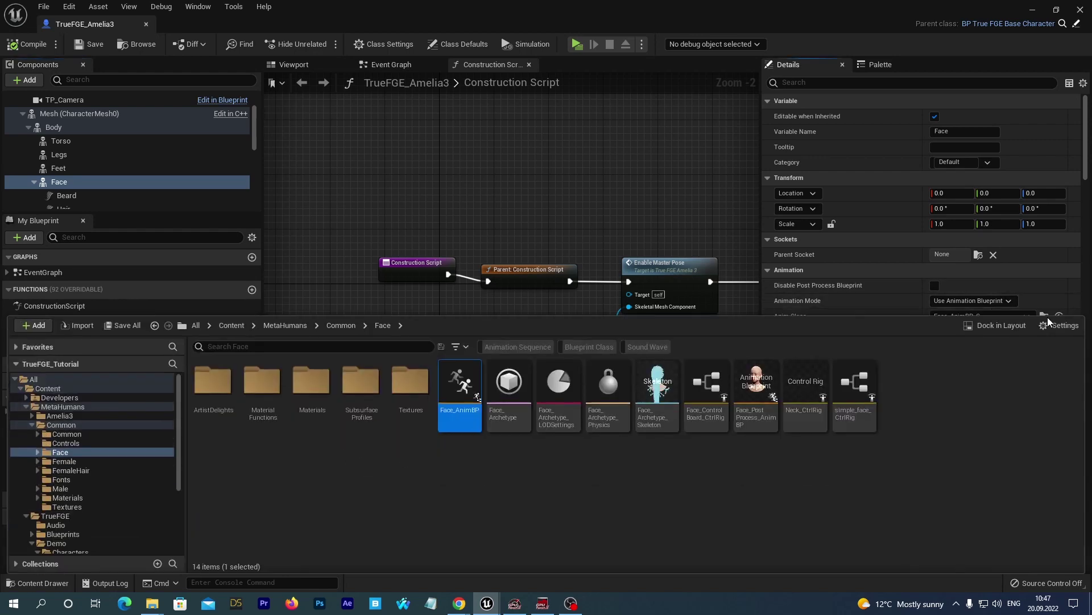
double_click(462, 388)
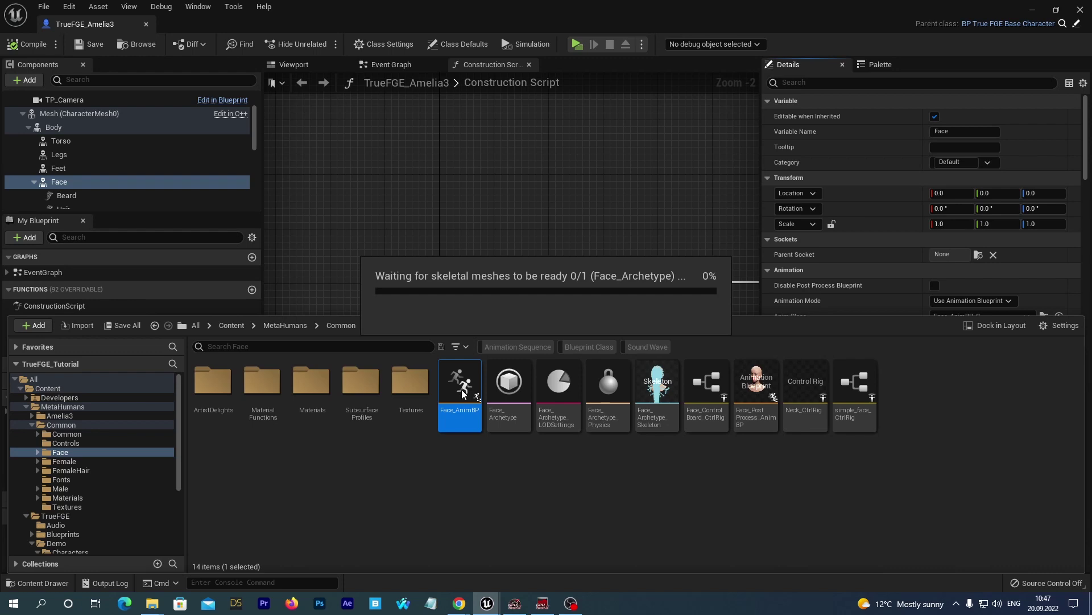
left_click(63, 114)
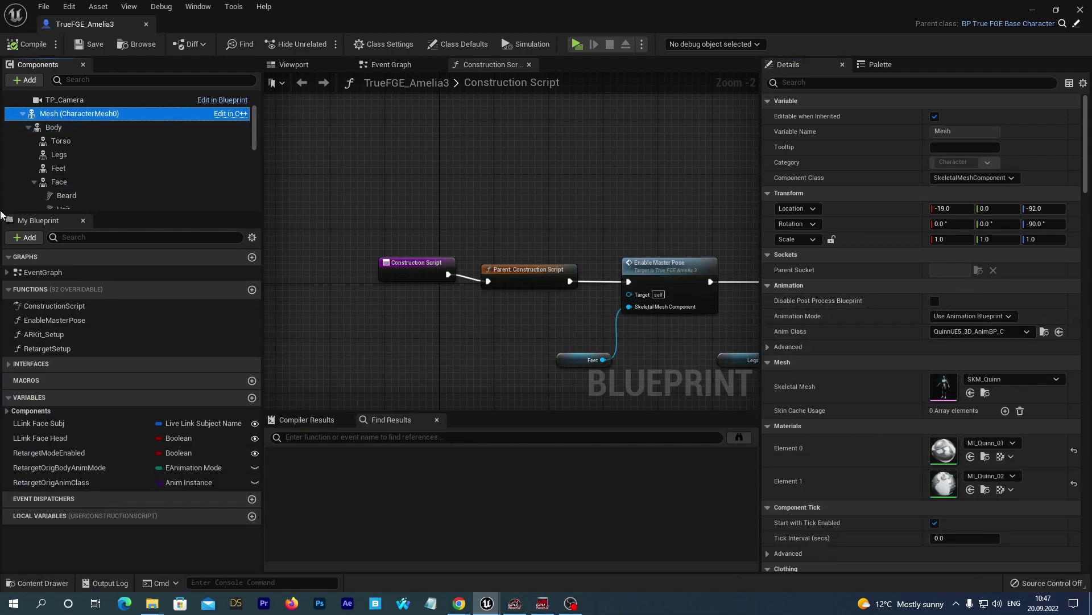
left_click(63, 182)
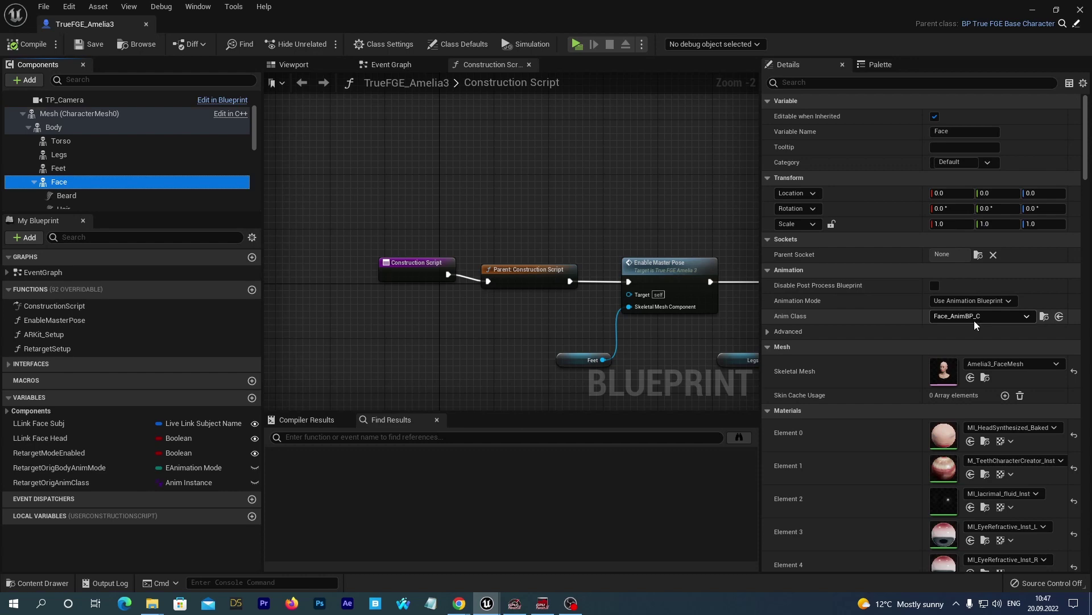
left_click(1044, 316)
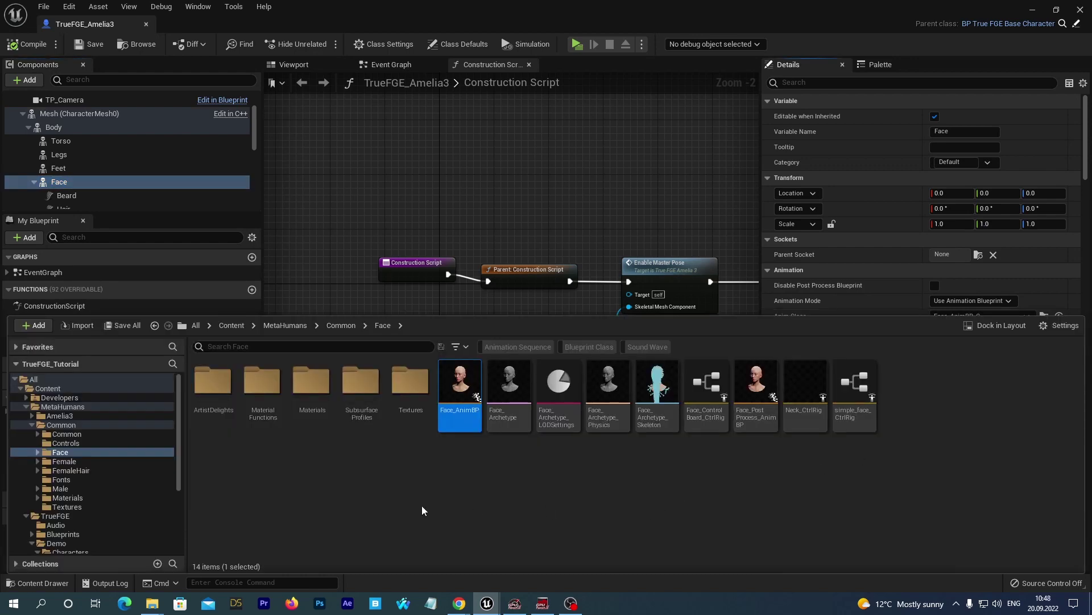